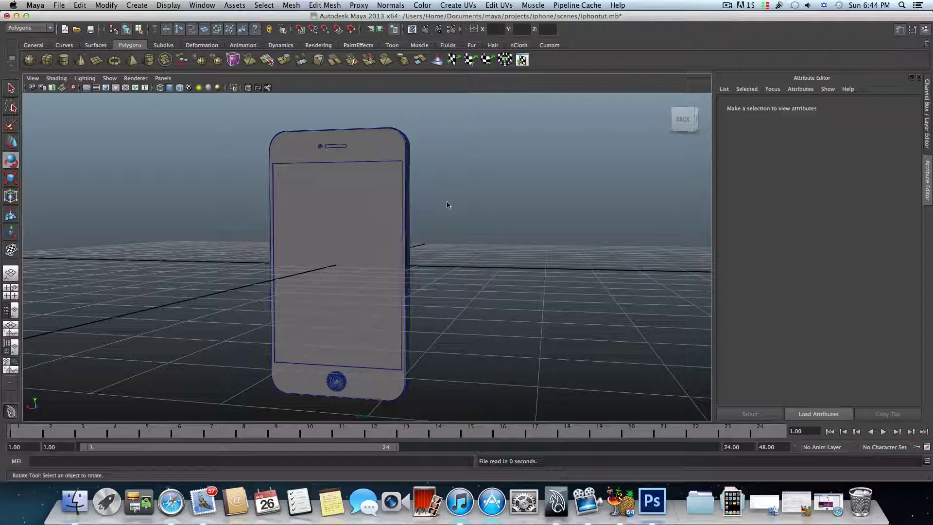
# - Add a new polygon cube (pCube4) to the scene beside the phone
pyautogui.keyDown('alt'); pyautogui.moveTo(447, 204); pyautogui.dragTo(323, 216); pyautogui.keyUp('alt')
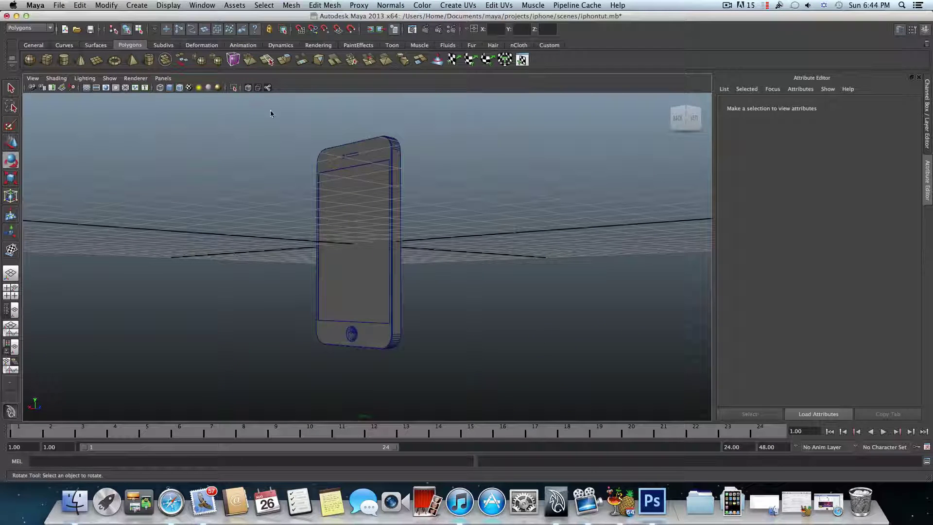
pyautogui.click(50, 63)
pyautogui.keyDown('alt'); pyautogui.moveTo(360, 263); pyautogui.dragTo(327, 285); pyautogui.keyUp('alt')
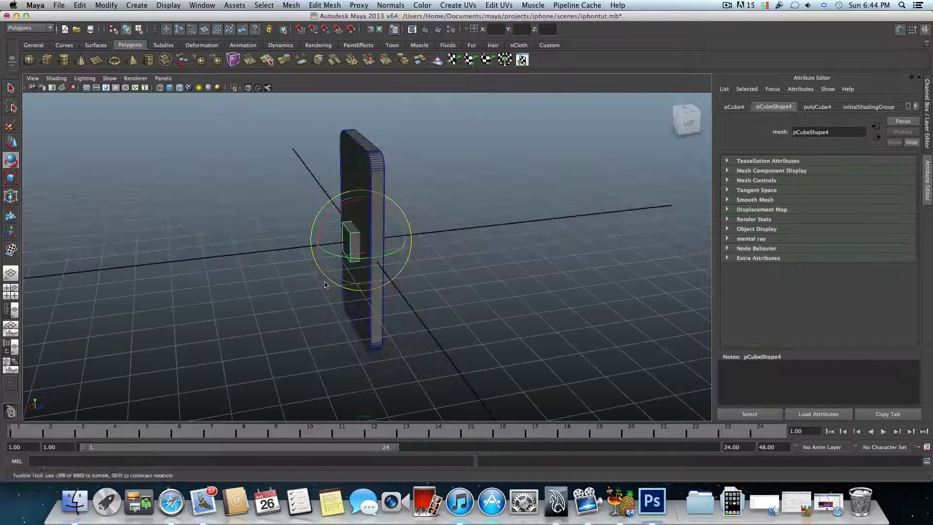
pyautogui.click(17, 143)
pyautogui.moveTo(382, 243); pyautogui.dragTo(361, 242)
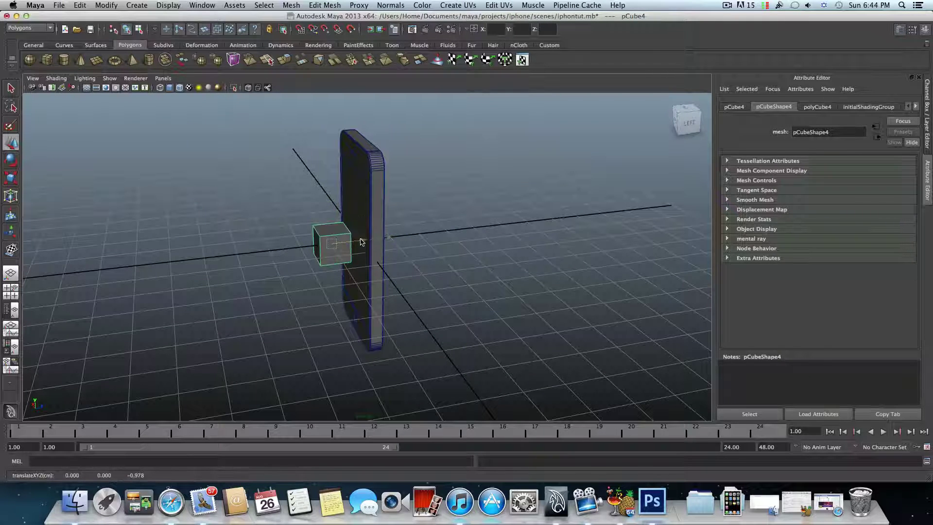
pyautogui.hotkey('ctrl', 'z')
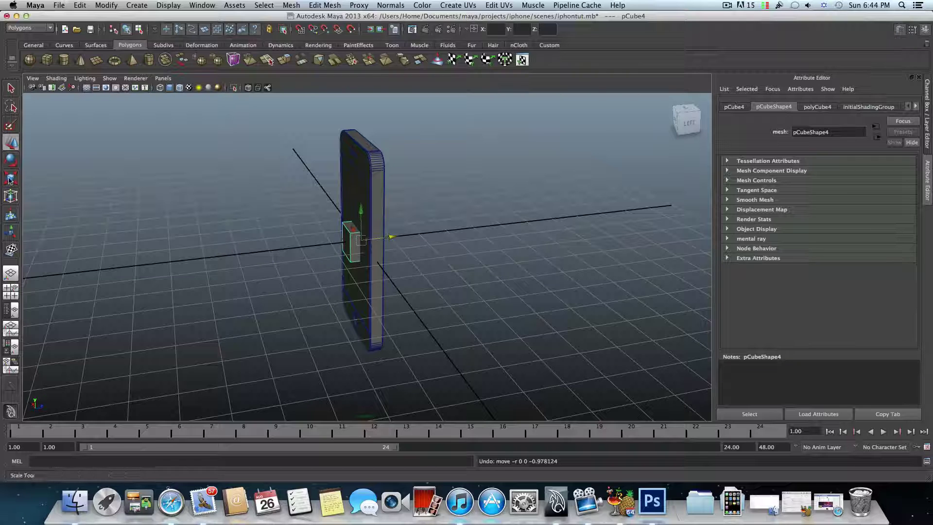
pyautogui.press('r')
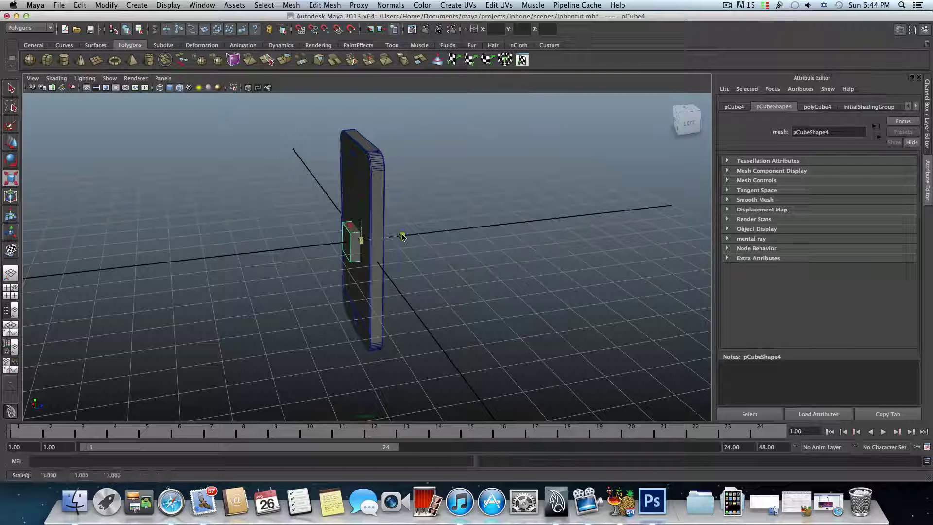
pyautogui.click(403, 237)
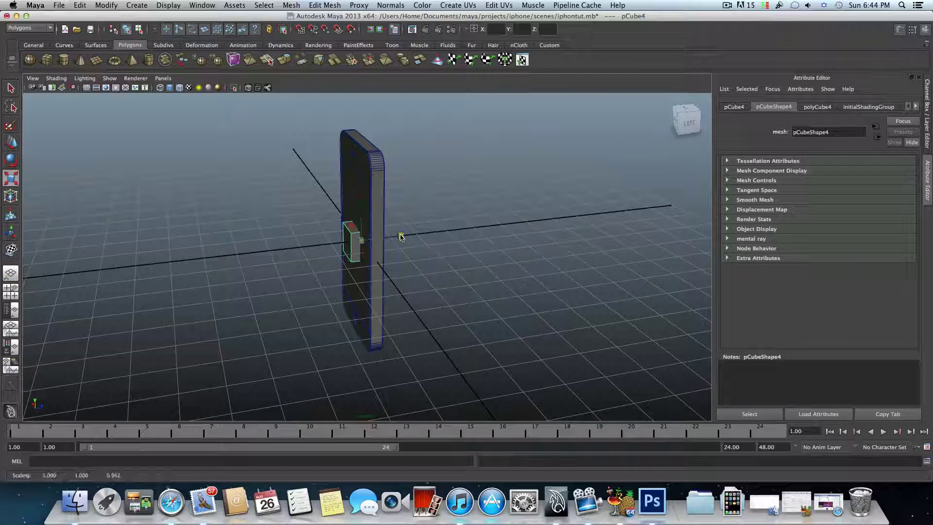
# - Raise the cube to the phone's top edge and flatten it to a 0.225 thin slab
pyautogui.click(11, 142)
pyautogui.moveTo(362, 209); pyautogui.dragTo(362, 111)
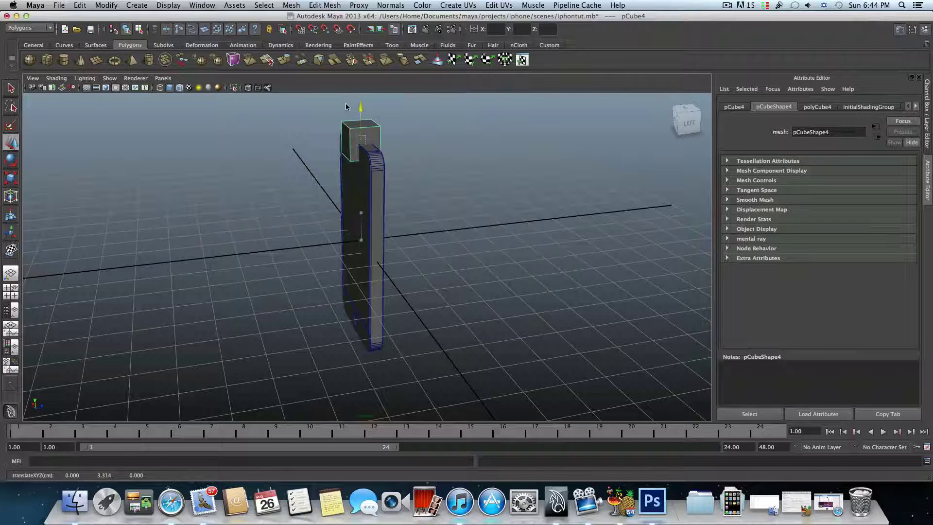
pyautogui.keyDown('alt'); pyautogui.moveTo(402, 184); pyautogui.dragTo(392, 292, button='middle'); pyautogui.keyUp('alt')
pyautogui.keyDown('alt'); pyautogui.moveTo(392, 292); pyautogui.dragTo(373, 288); pyautogui.keyUp('alt')
pyautogui.keyDown('alt'); pyautogui.moveTo(334, 271); pyautogui.dragTo(454, 290, button='right'); pyautogui.keyUp('alt')
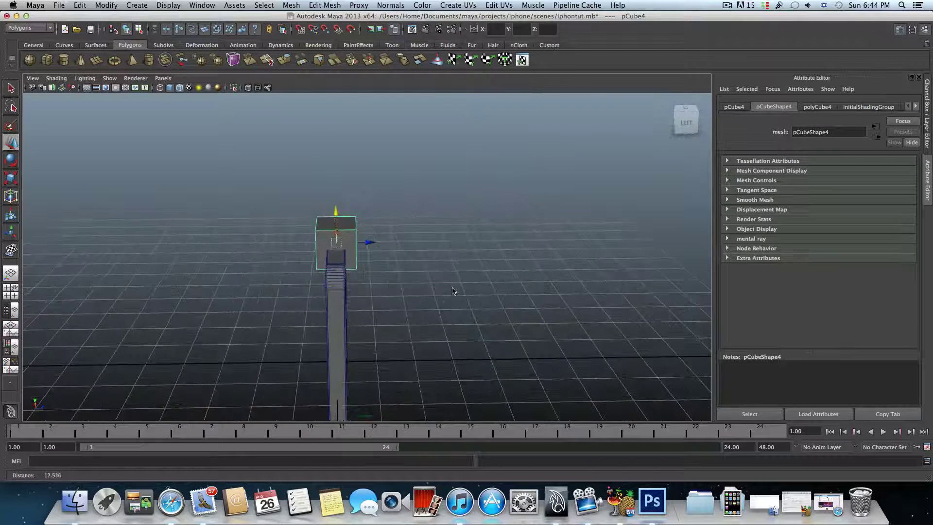
pyautogui.keyDown('alt'); pyautogui.moveTo(454, 290); pyautogui.dragTo(481, 311, button='middle'); pyautogui.keyUp('alt')
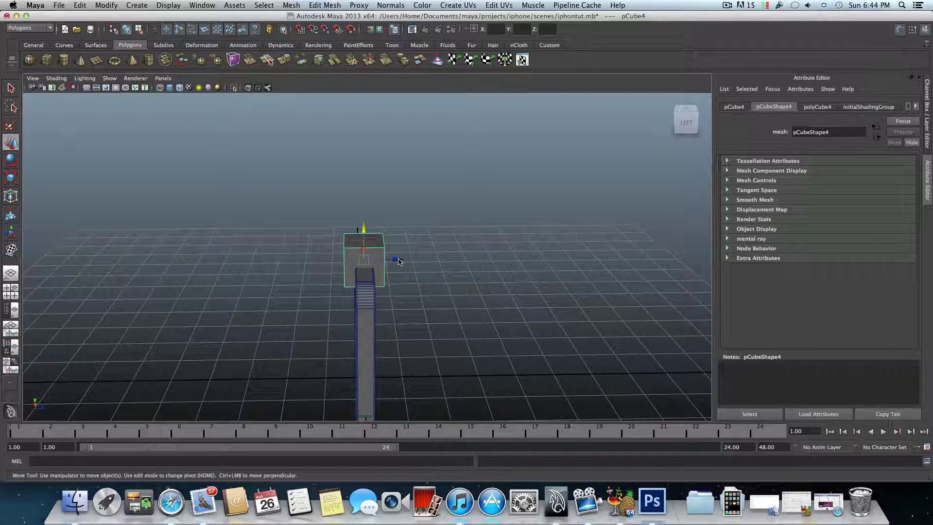
pyautogui.click(14, 179)
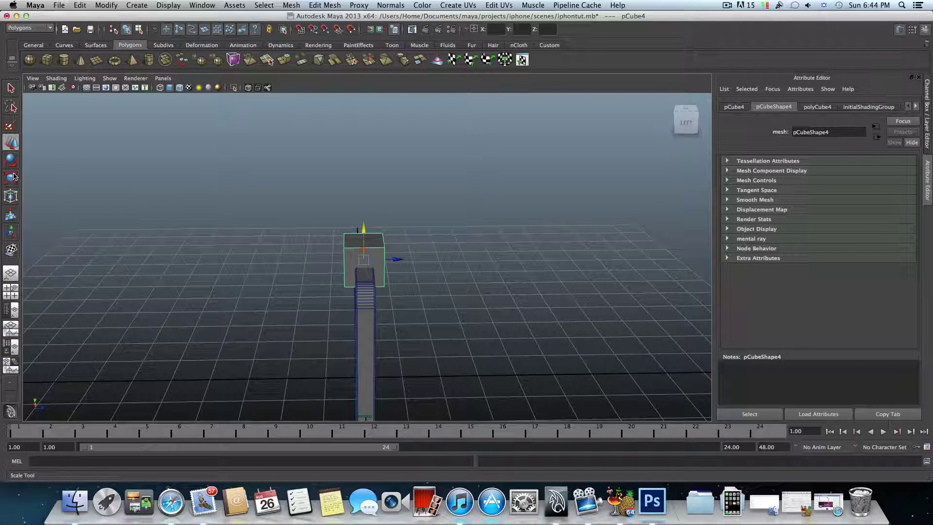
pyautogui.moveTo(407, 260); pyautogui.dragTo(374, 263)
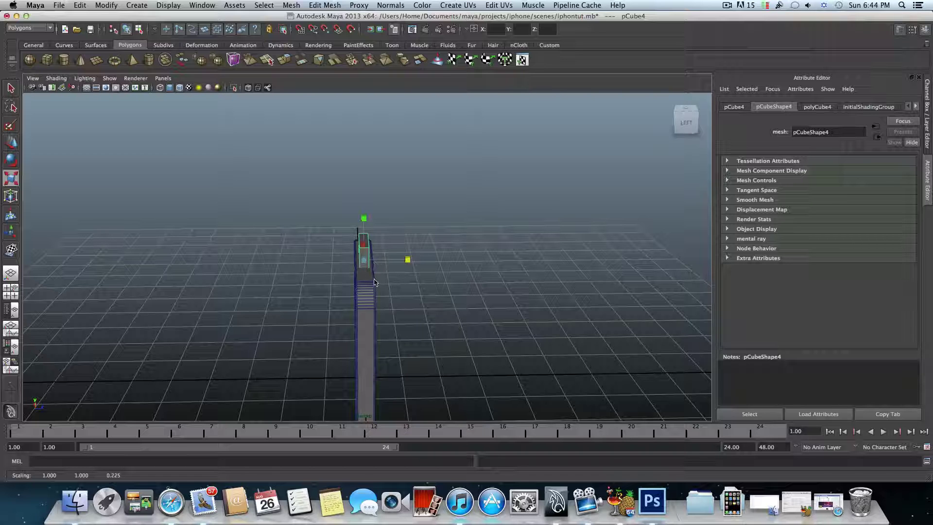
# - Orbit and zoom to inspect the top cutter from the phone's front and side
pyautogui.keyDown('alt'); pyautogui.moveTo(374, 283); pyautogui.dragTo(295, 282); pyautogui.keyUp('alt')
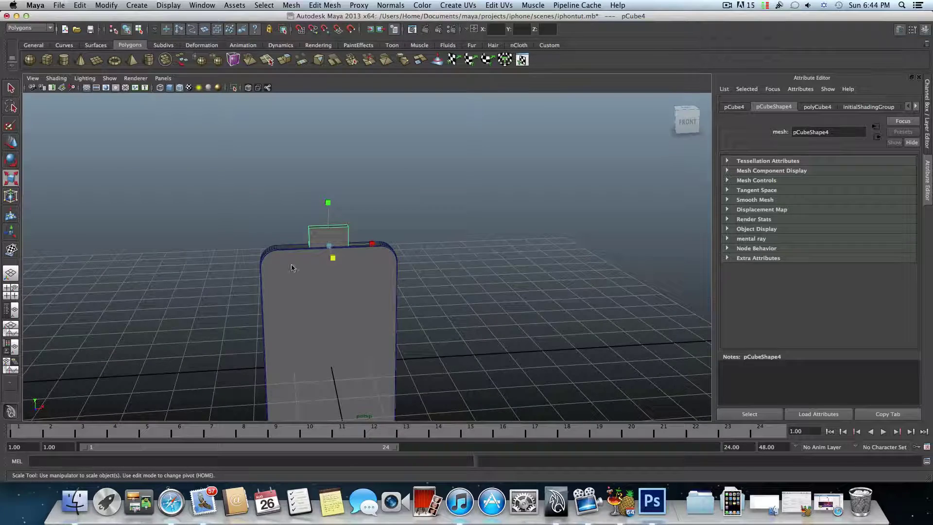
pyautogui.keyDown('alt'); pyautogui.moveTo(278, 256); pyautogui.dragTo(387, 281, button='right'); pyautogui.keyUp('alt')
pyautogui.keyDown('alt'); pyautogui.moveTo(387, 282); pyautogui.dragTo(419, 254); pyautogui.keyUp('alt')
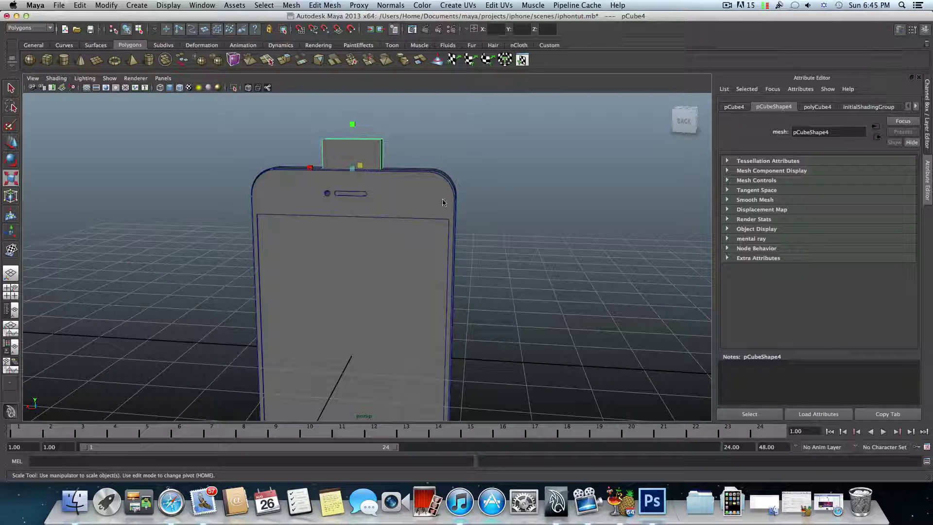
pyautogui.keyDown('alt'); pyautogui.moveTo(433, 221); pyautogui.dragTo(399, 224); pyautogui.keyUp('alt')
# - Duplicate the top cutter and move the copy down to the phone's bottom edge
pyautogui.hotkey('ctrl', 'd')
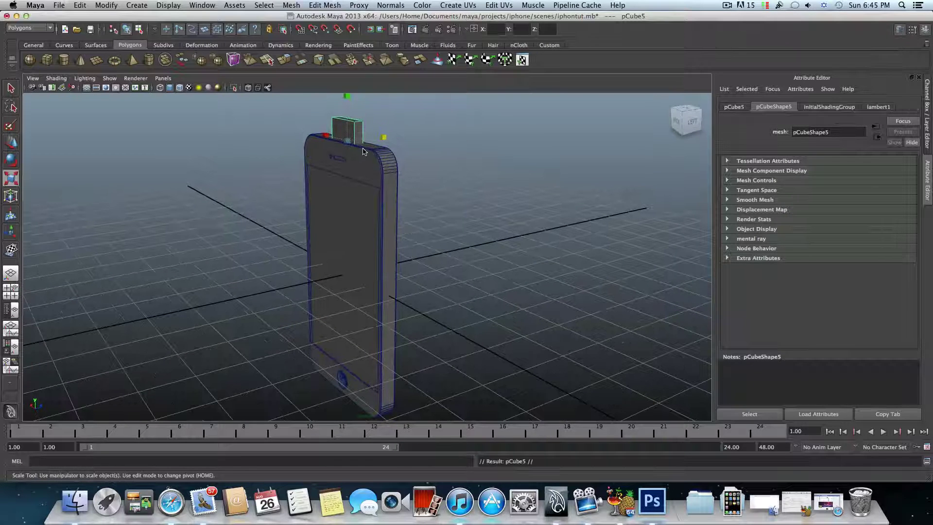
pyautogui.press('w')
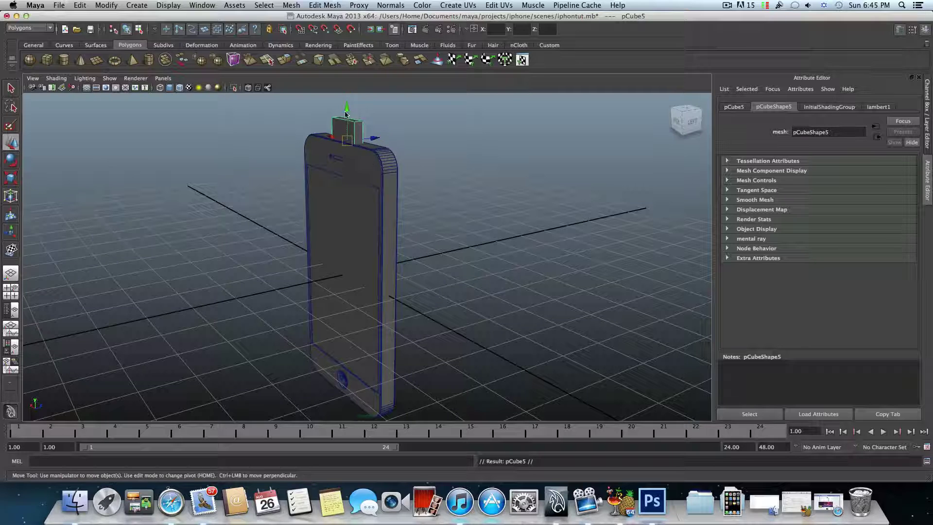
pyautogui.moveTo(343, 116); pyautogui.dragTo(343, 370)
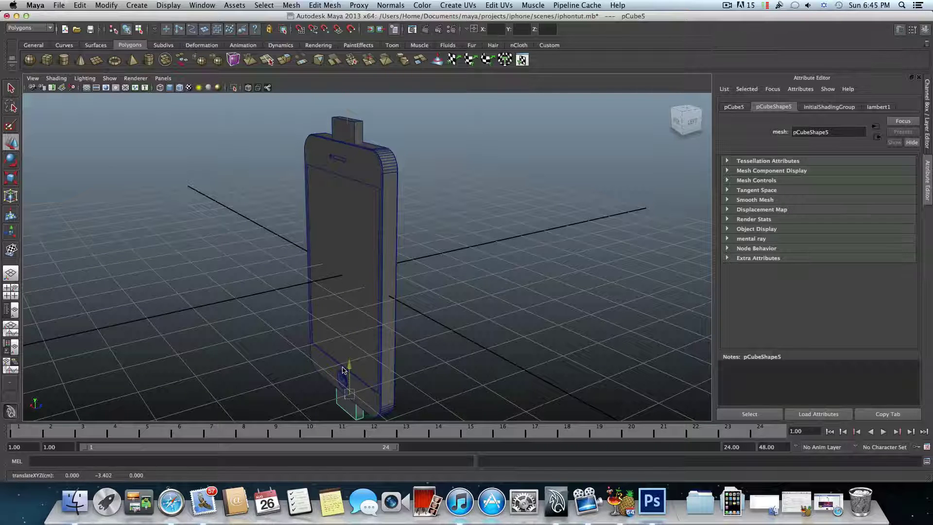
pyautogui.keyDown('alt'); pyautogui.moveTo(359, 137); pyautogui.dragTo(360, 183); pyautogui.keyUp('alt')
# - Duplicate the top cutter again and move that copy below the phone's bottom
pyautogui.click(348, 151)
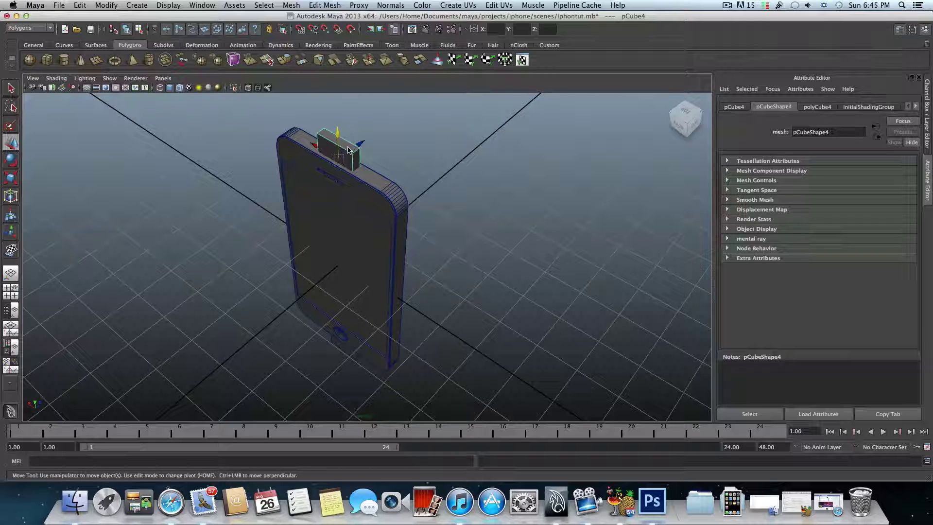
pyautogui.hotkey('ctrl', 'd')
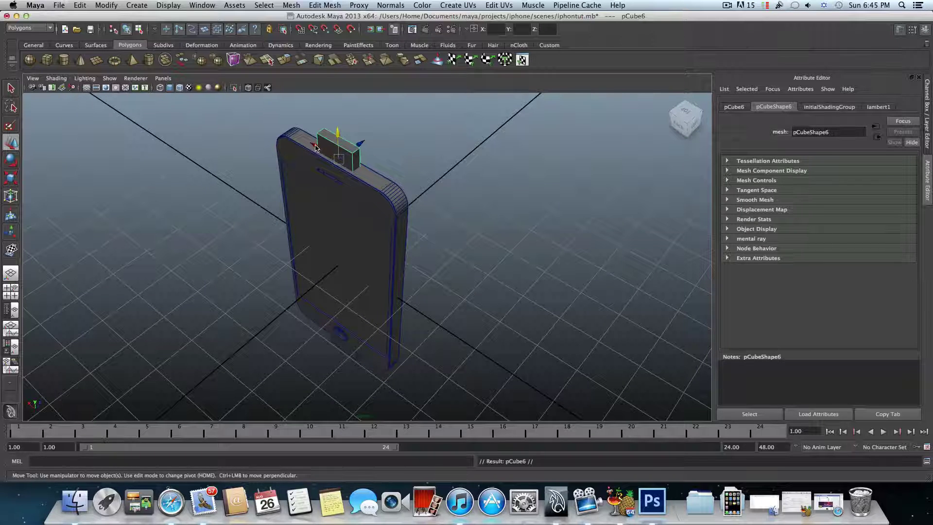
pyautogui.moveTo(315, 148); pyautogui.dragTo(339, 163)
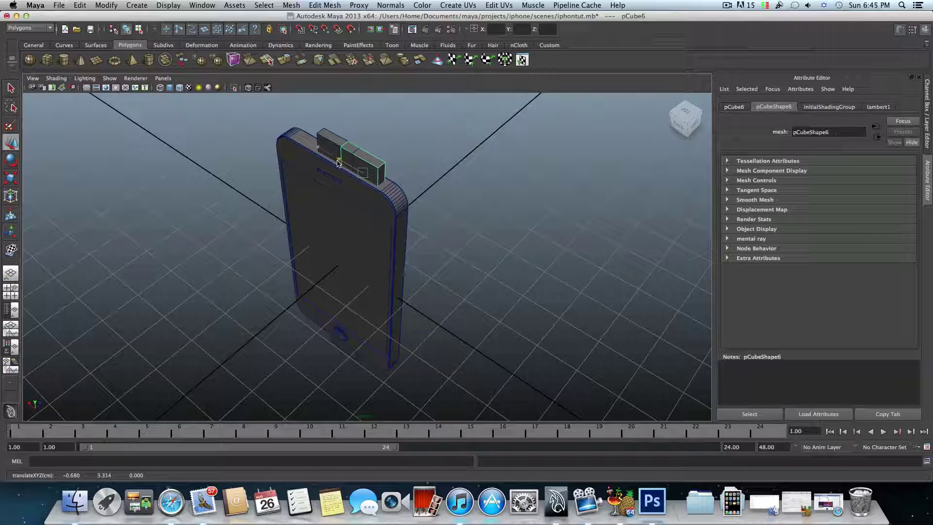
pyautogui.moveTo(363, 148); pyautogui.dragTo(358, 361)
pyautogui.keyDown('alt'); pyautogui.moveTo(313, 277); pyautogui.dragTo(364, 377); pyautogui.keyUp('alt')
# - Duplicate the cutter as pCube7, slide it left below the phone, and reframe a raised angled view
pyautogui.hotkey('ctrl', 'd')
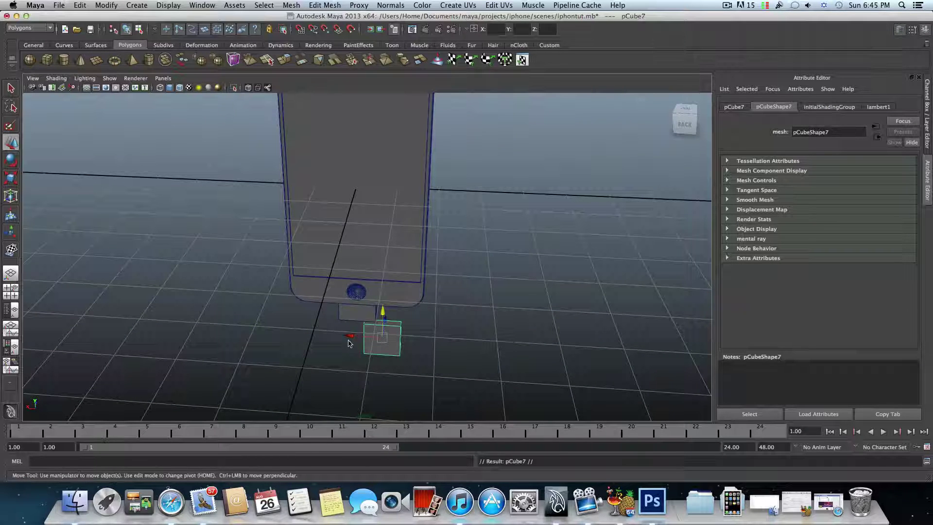
pyautogui.moveTo(350, 335); pyautogui.dragTo(303, 332)
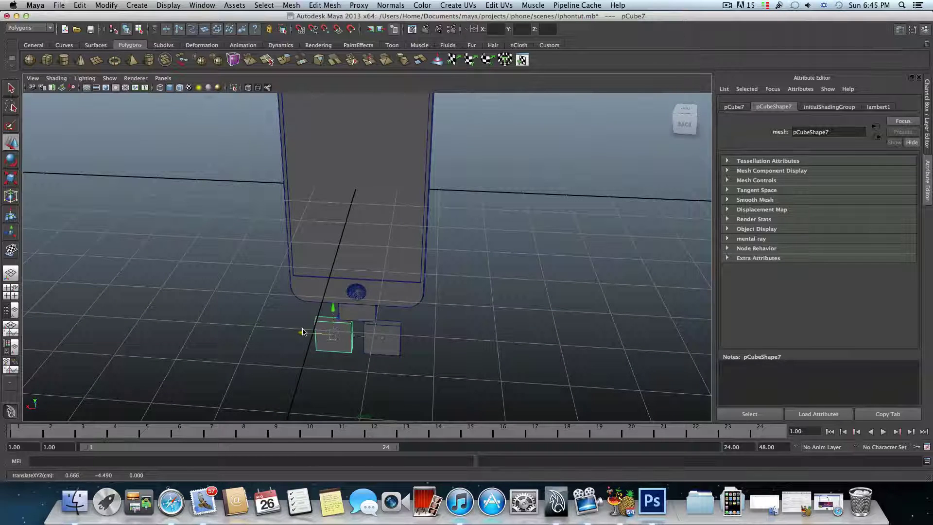
pyautogui.keyDown('alt'); pyautogui.moveTo(392, 329); pyautogui.dragTo(323, 321); pyautogui.keyUp('alt')
pyautogui.keyDown('alt'); pyautogui.moveTo(352, 376); pyautogui.dragTo(399, 344); pyautogui.keyUp('alt')
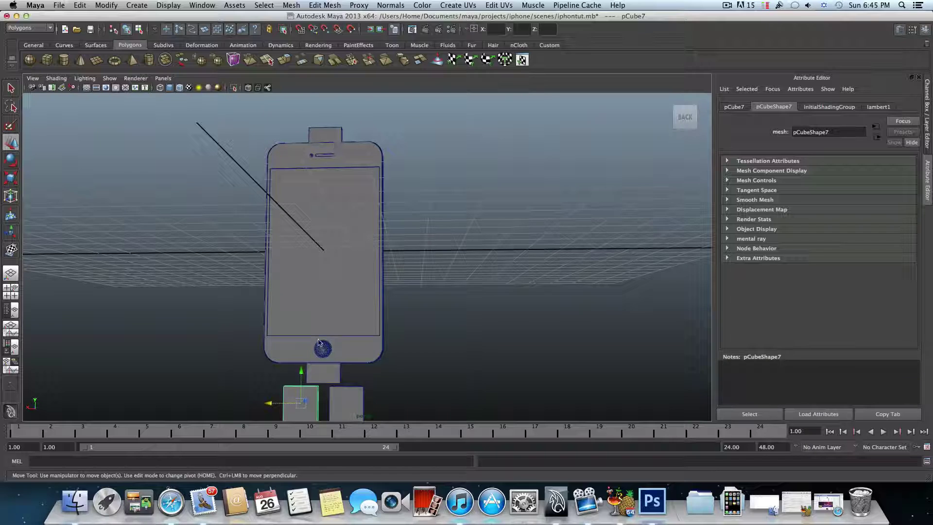
pyautogui.keyDown('alt'); pyautogui.moveTo(345, 283); pyautogui.dragTo(359, 296, button='right'); pyautogui.keyUp('alt')
pyautogui.keyDown('alt'); pyautogui.moveTo(358, 296); pyautogui.dragTo(320, 296); pyautogui.keyUp('alt')
# - Bevel the top box's four vertical edges with offset 0.5 and 1 segment
pyautogui.click(320, 294)
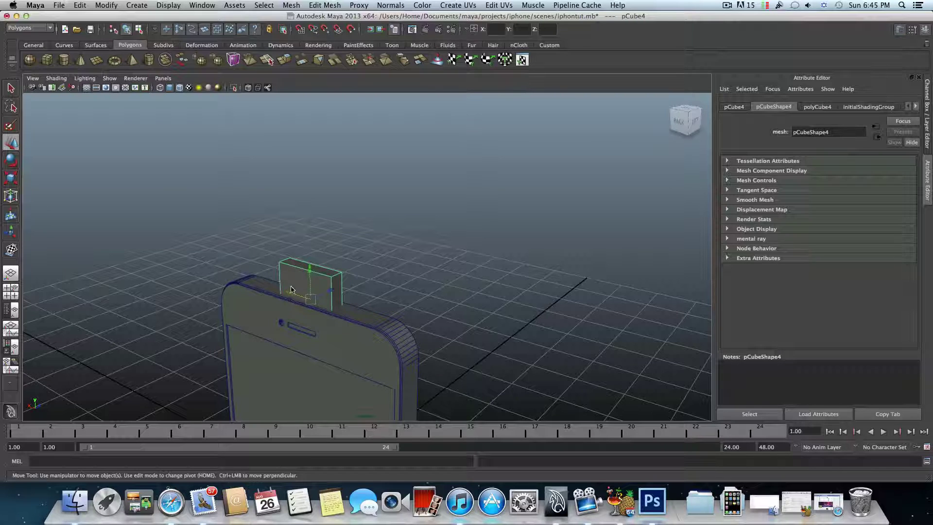
pyautogui.keyDown('alt'); pyautogui.moveTo(331, 284); pyautogui.dragTo(366, 283); pyautogui.keyUp('alt')
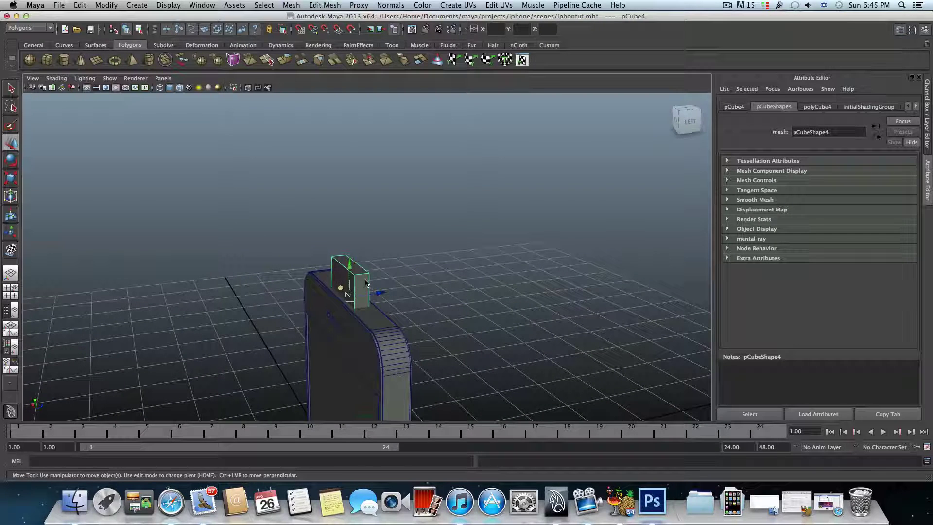
pyautogui.moveTo(365, 283); pyautogui.dragTo(366, 260, button='right')
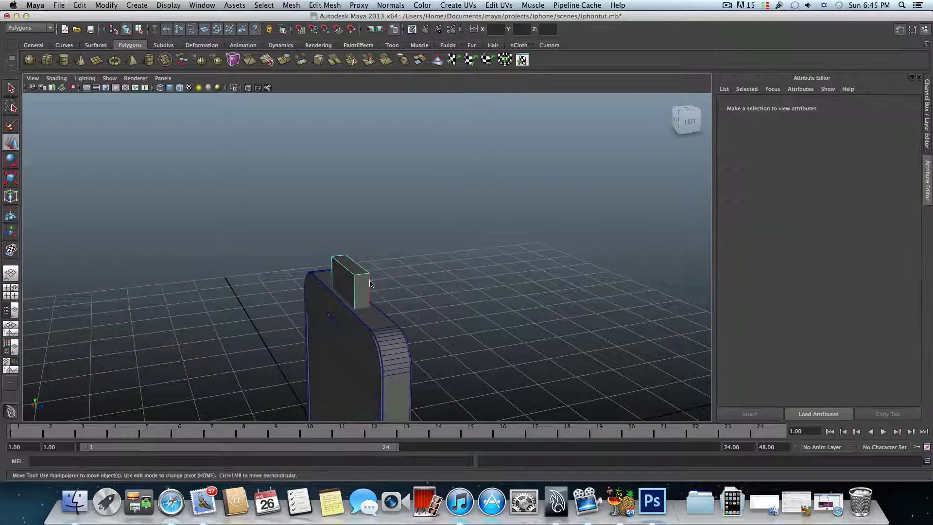
pyautogui.click(370, 284)
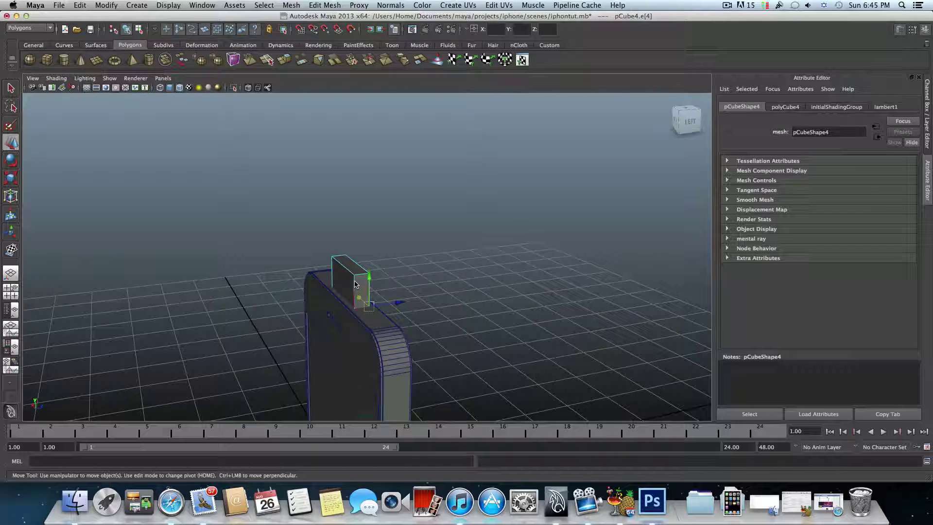
pyautogui.keyDown('shift'); pyautogui.click(356, 282); pyautogui.keyUp('shift')
pyautogui.keyDown('shift'); pyautogui.click(333, 269); pyautogui.keyUp('shift')
pyautogui.keyDown('alt'); pyautogui.moveTo(351, 287); pyautogui.dragTo(386, 291); pyautogui.keyUp('alt')
pyautogui.keyDown('shift'); pyautogui.click(472, 291); pyautogui.keyUp('shift')
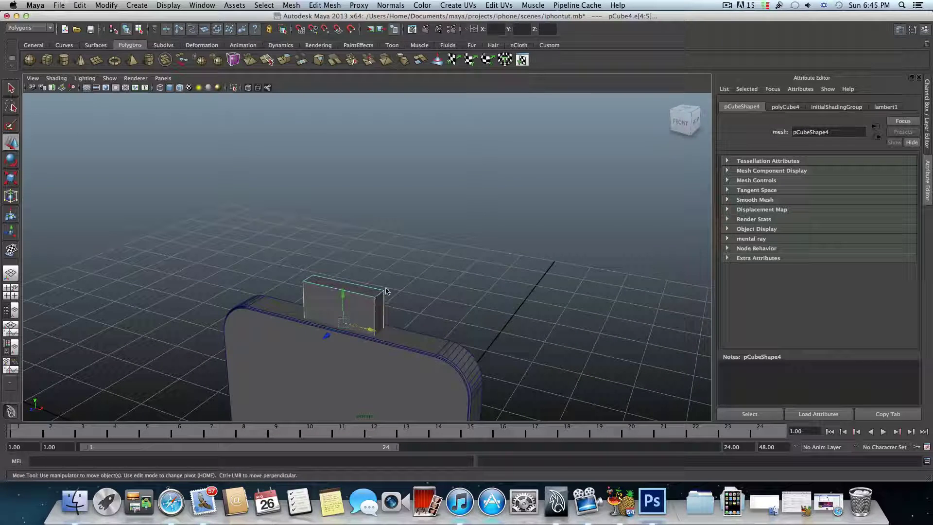
pyautogui.click(326, 5)
pyautogui.click(363, 308)
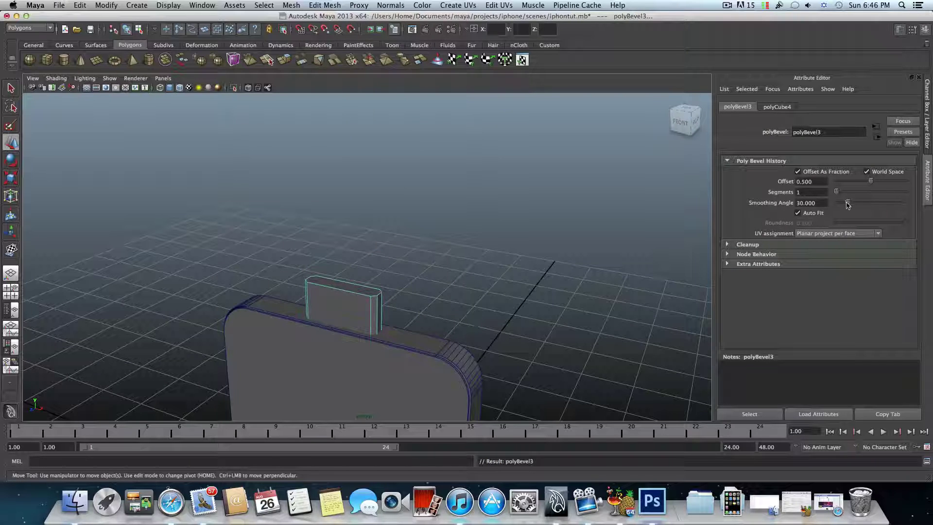
# - Revert the bevel's smoothing-angle change and view the 9-segment, offset 1.0 rounded cutter from above
pyautogui.moveTo(847, 204)
pyautogui.mouseDown()
pyautogui.moveTo(879, 207)
pyautogui.moveTo(859, 194)
pyautogui.moveTo(906, 183)
pyautogui.mouseUp()
pyautogui.press('super+z')
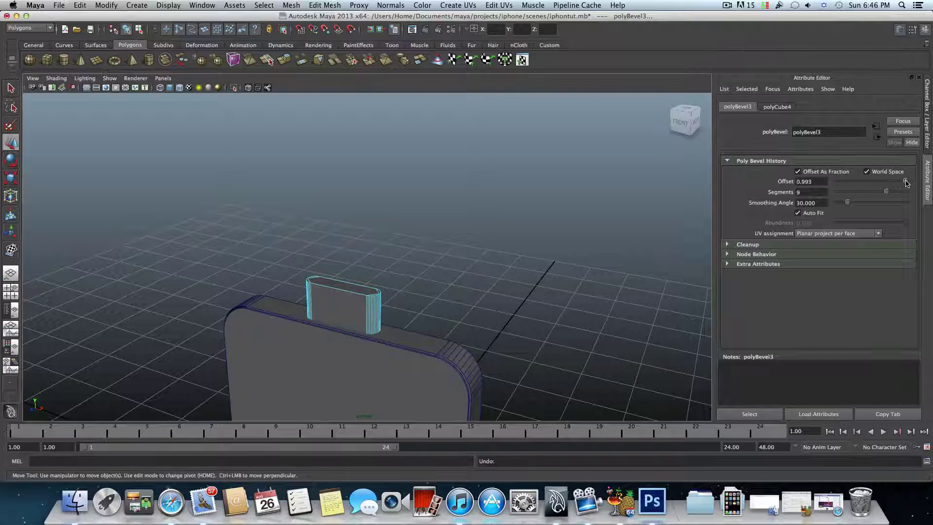
pyautogui.keyDown('alt'); pyautogui.moveTo(513, 306); pyautogui.dragTo(470, 350); pyautogui.keyUp('alt')
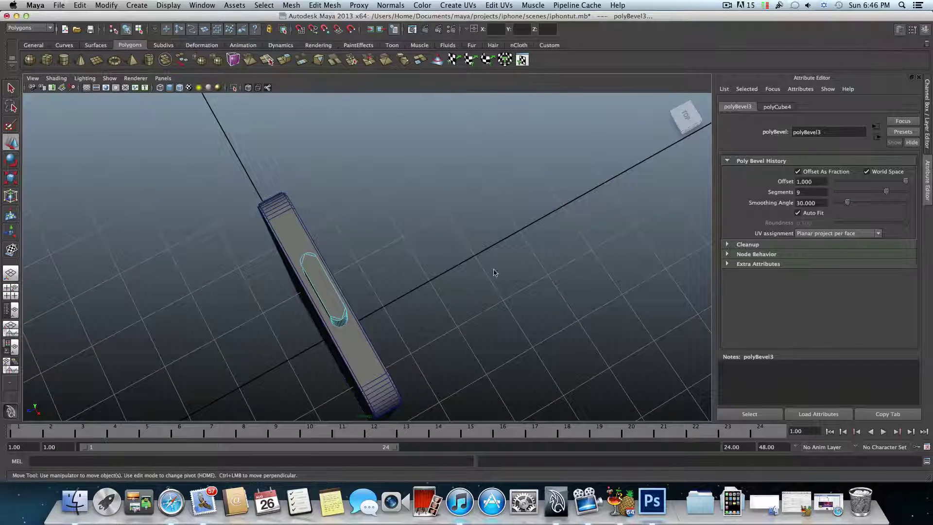
pyautogui.keyDown('alt'); pyautogui.moveTo(420, 304); pyautogui.dragTo(497, 295); pyautogui.keyUp('alt')
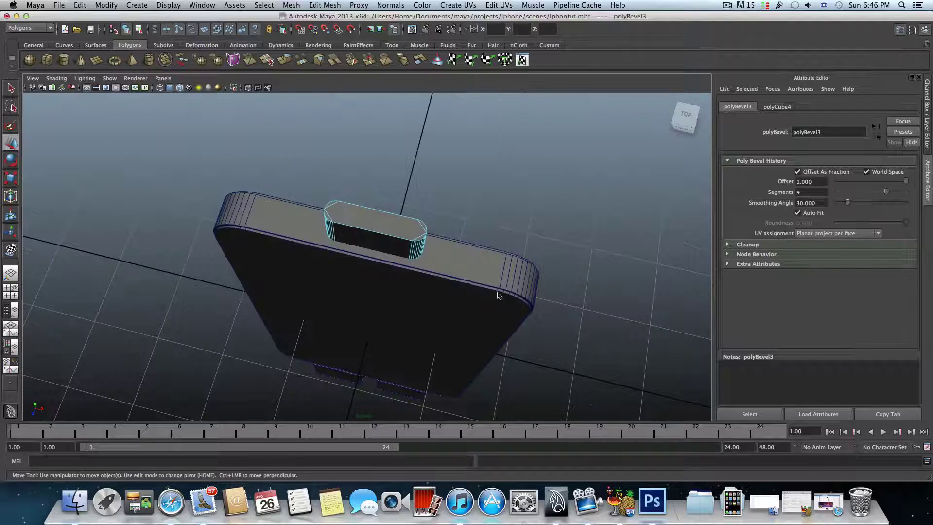
# - Scale the rounded cutter down to about 0.29 and orbit round to the phone's back
pyautogui.click(364, 228)
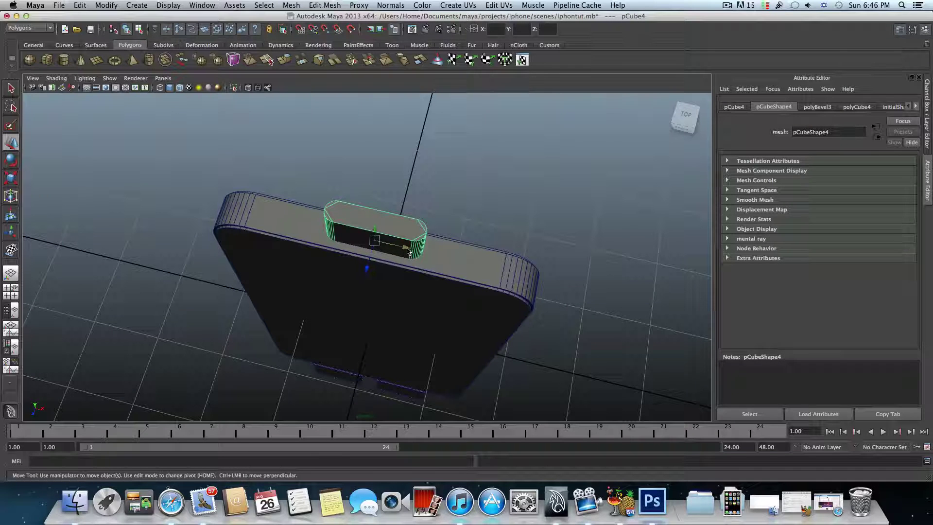
pyautogui.press('r')
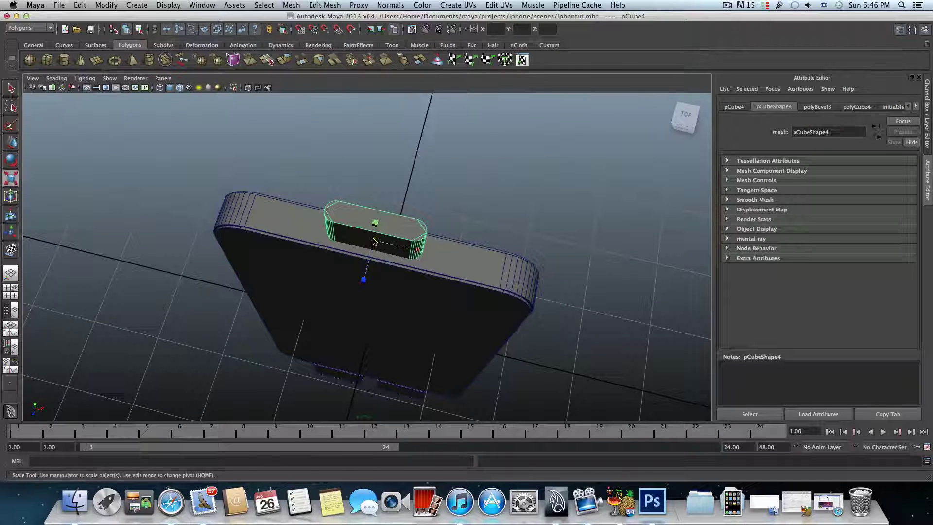
pyautogui.moveTo(375, 241); pyautogui.dragTo(325, 249)
pyautogui.click(9, 144)
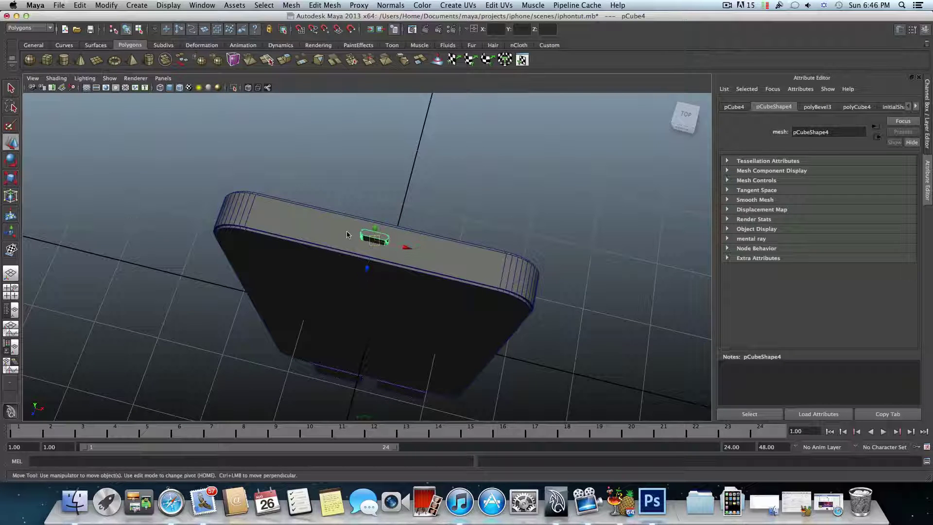
pyautogui.keyDown('alt'); pyautogui.moveTo(381, 266); pyautogui.dragTo(373, 201); pyautogui.keyUp('alt')
pyautogui.keyDown('alt'); pyautogui.moveTo(421, 268); pyautogui.dragTo(300, 234); pyautogui.keyUp('alt')
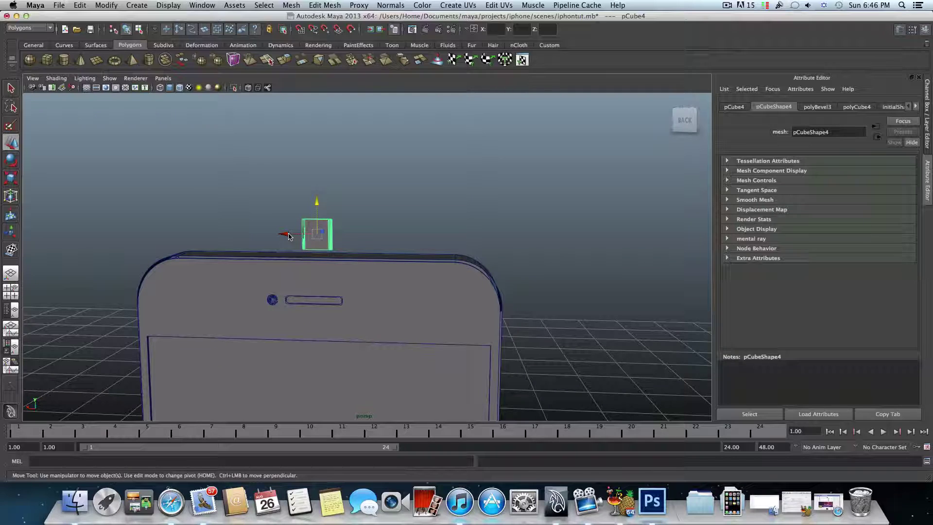
# - Slide the small cutter right along the top edge and widen it slightly along X
pyautogui.moveTo(289, 236); pyautogui.dragTo(397, 252)
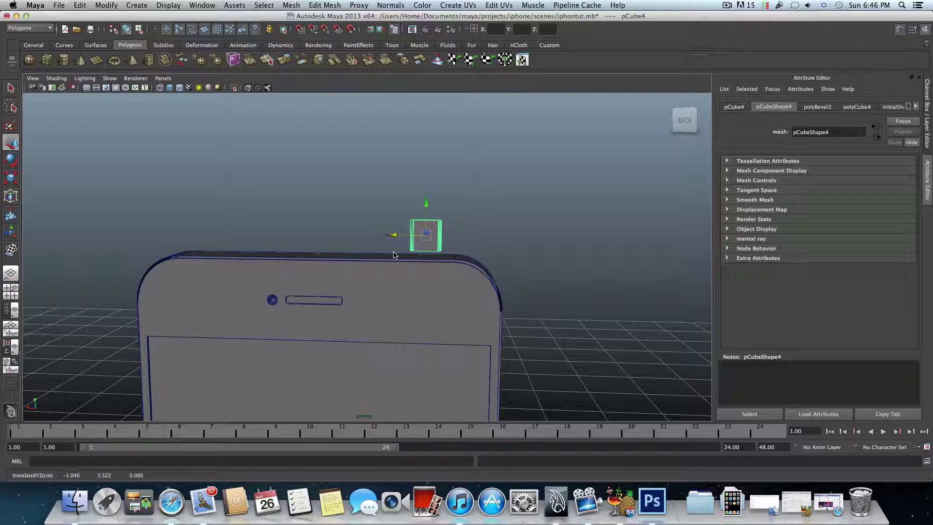
pyautogui.press('r')
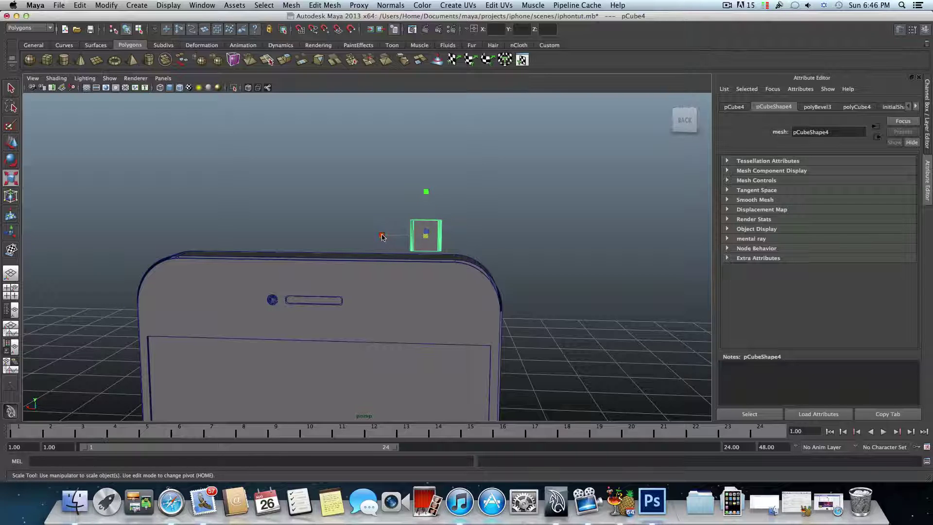
pyautogui.moveTo(382, 237); pyautogui.dragTo(375, 237)
pyautogui.keyDown('alt'); pyautogui.moveTo(430, 242); pyautogui.dragTo(365, 221); pyautogui.keyUp('alt')
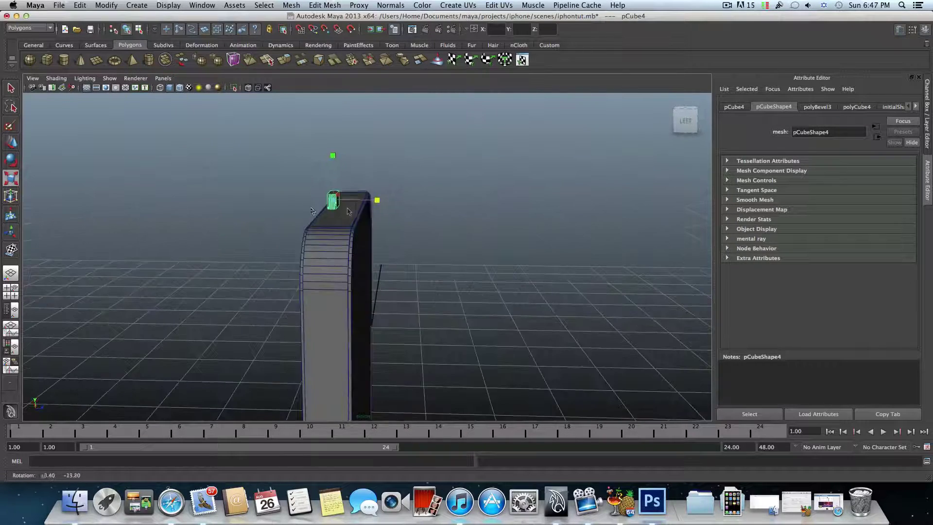
pyautogui.scroll(3, 364, 223)
pyautogui.keyDown('alt'); pyautogui.moveTo(365, 223); pyautogui.dragTo(373, 220, button='middle'); pyautogui.keyUp('alt')
pyautogui.keyDown('alt'); pyautogui.moveTo(372, 221); pyautogui.dragTo(382, 216); pyautogui.keyUp('alt')
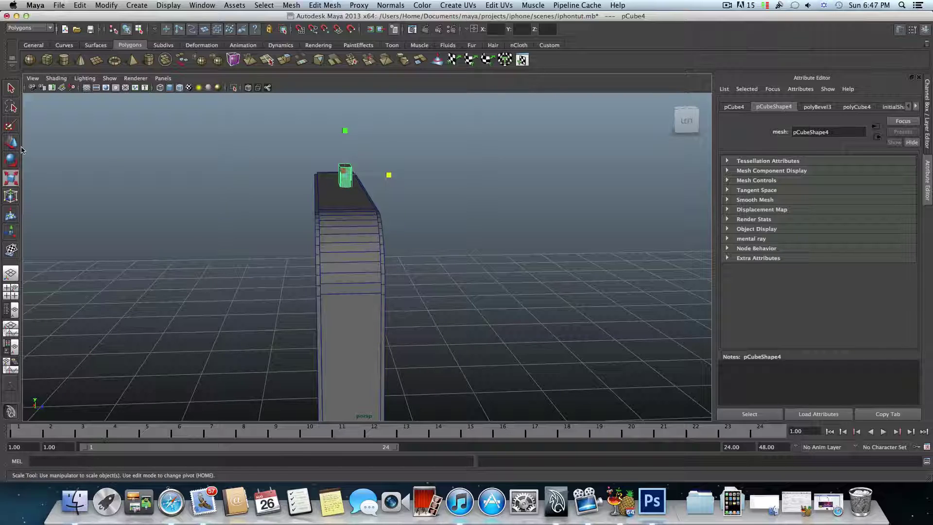
# - Duplicate the small cutter as pCube8, lower it toward the top edge, and frame it from behind
pyautogui.press('super+d')
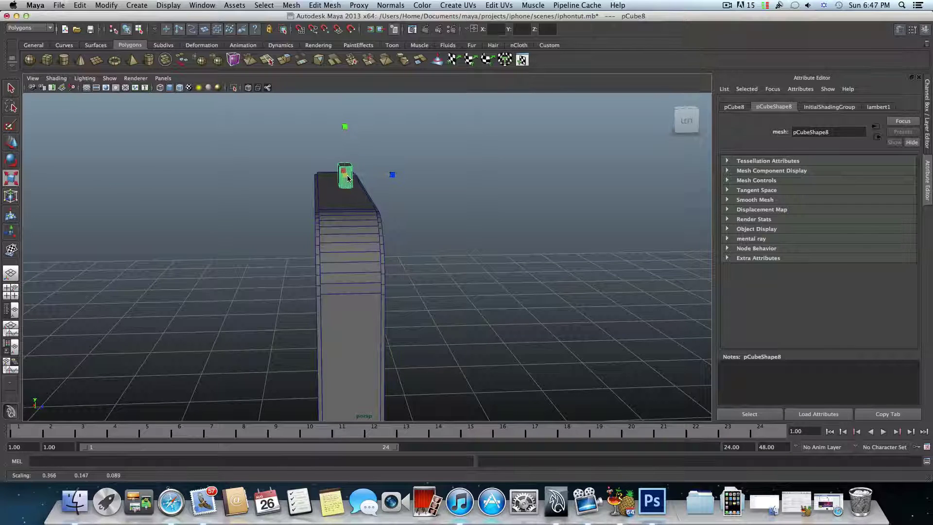
pyautogui.click(15, 142)
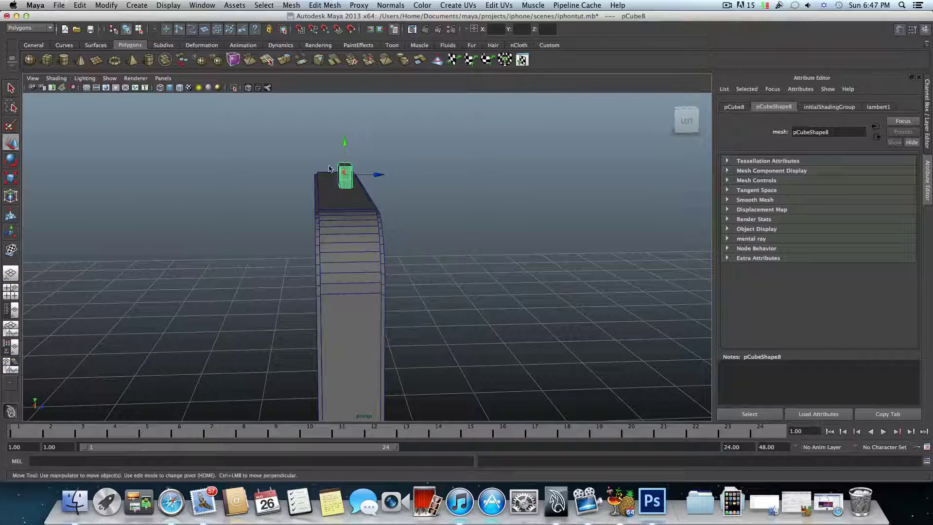
pyautogui.moveTo(346, 147); pyautogui.dragTo(347, 167)
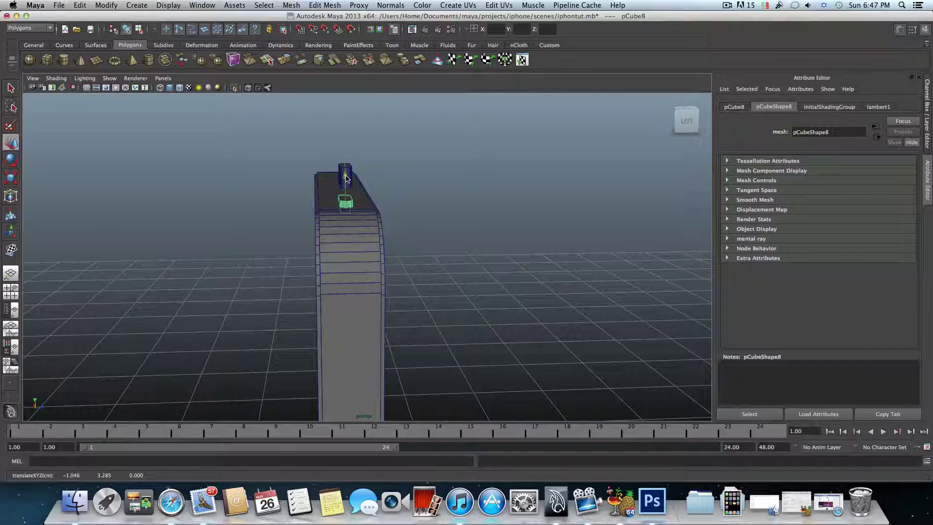
pyautogui.keyDown('alt'); pyautogui.moveTo(328, 197); pyautogui.dragTo(397, 193); pyautogui.keyUp('alt')
pyautogui.keyDown('alt'); pyautogui.moveTo(397, 193); pyautogui.dragTo(455, 210, button='right'); pyautogui.keyUp('alt')
pyautogui.keyDown('alt'); pyautogui.moveTo(455, 210); pyautogui.dragTo(432, 239, button='middle'); pyautogui.keyUp('alt')
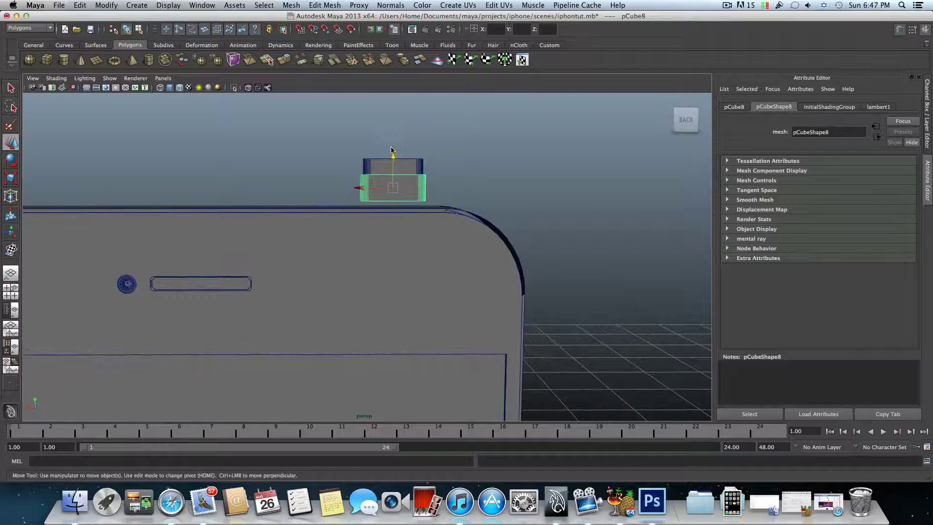
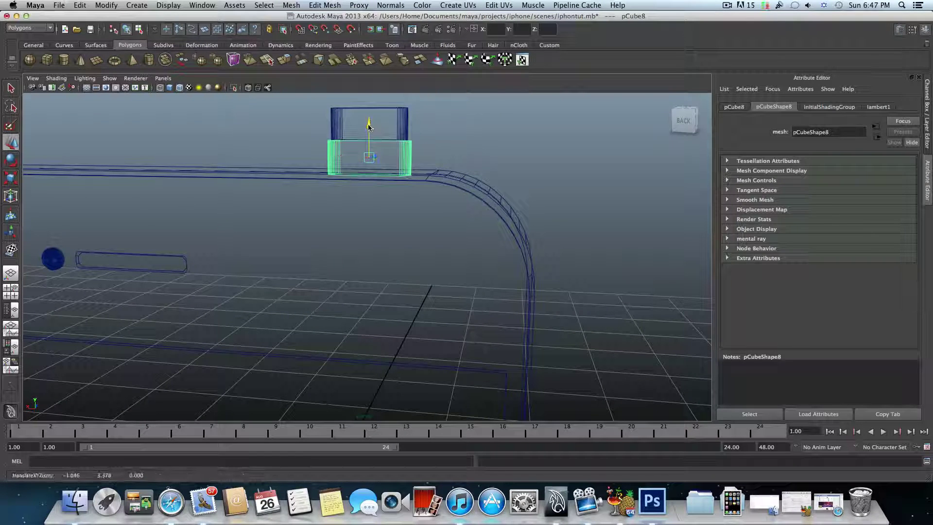
# - Select the phone body under the pCube8 cutter on its top edge
pyautogui.click(257, 218)
pyautogui.moveTo(261, 212); pyautogui.dragTo(285, 242)
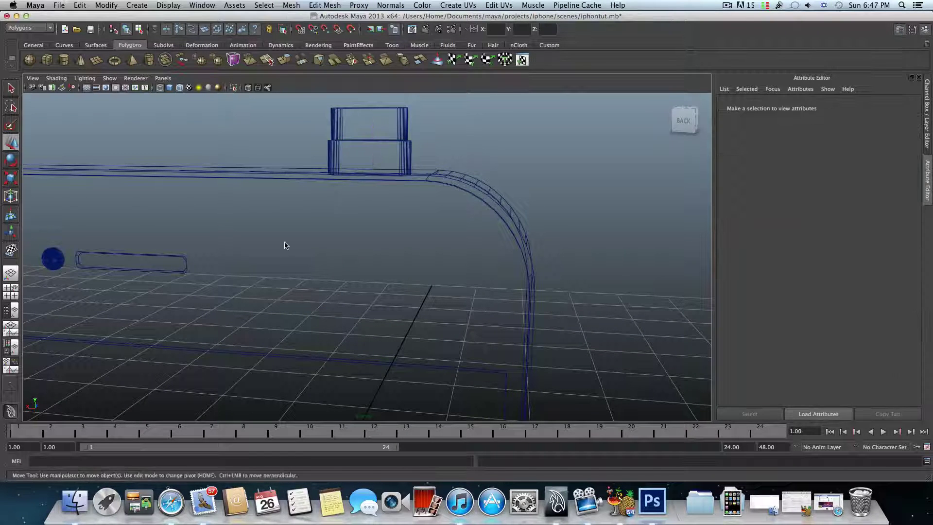
# - Boolean-subtract pCube8 from the phone body, producing polySurface6, and view the slot shaded
pyautogui.click(344, 162)
pyautogui.click(290, 5)
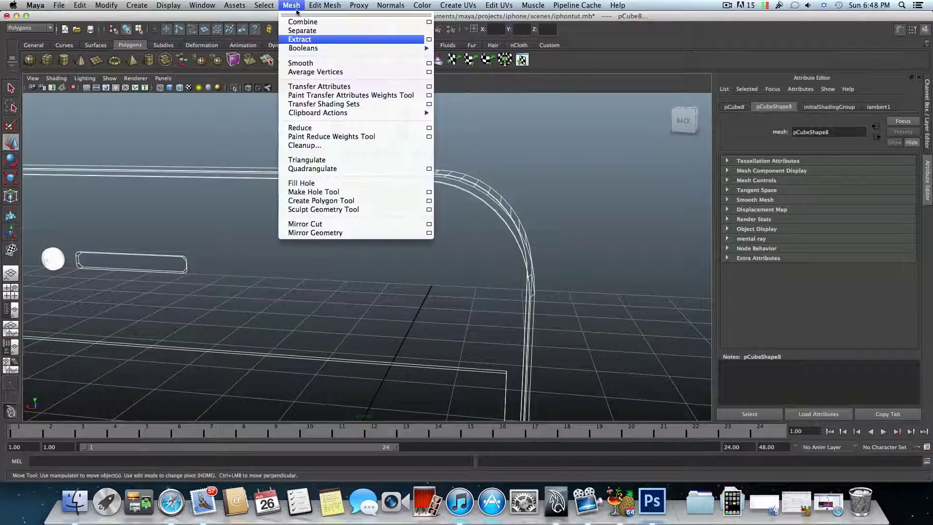
pyautogui.moveTo(340, 48)
pyautogui.click(456, 62)
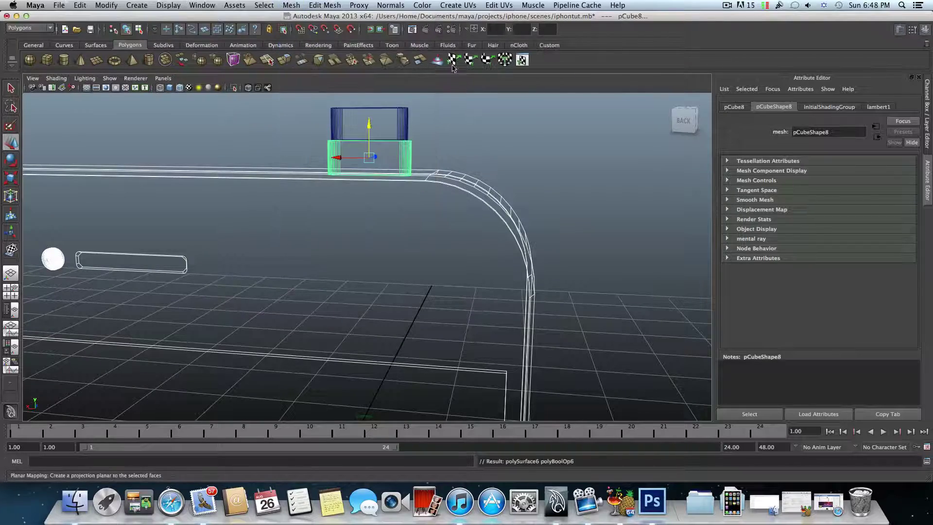
pyautogui.moveTo(389, 209)
pyautogui.keyDown('alt'); pyautogui.mouseDown()
pyautogui.moveTo(402, 202)
pyautogui.moveTo(402, 216)
pyautogui.mouseUp(); pyautogui.keyUp('alt')
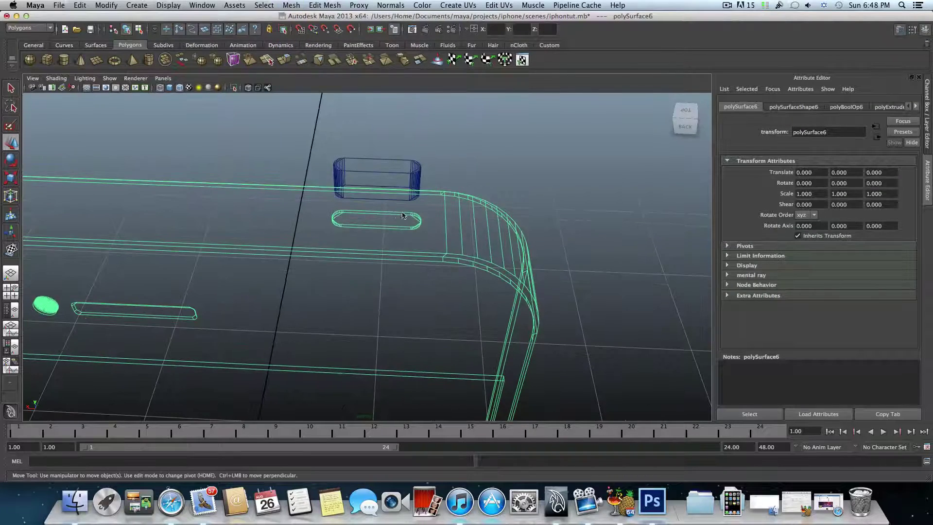
pyautogui.press('5')
pyautogui.moveTo(329, 145)
pyautogui.keyDown('alt'); pyautogui.mouseDown()
pyautogui.moveTo(301, 224)
pyautogui.moveTo(310, 180)
pyautogui.mouseUp(); pyautogui.keyUp('alt')
# - Flatten pill pCube4 into a thin plate and lower it to Translate Y 3.312
pyautogui.click(330, 156)
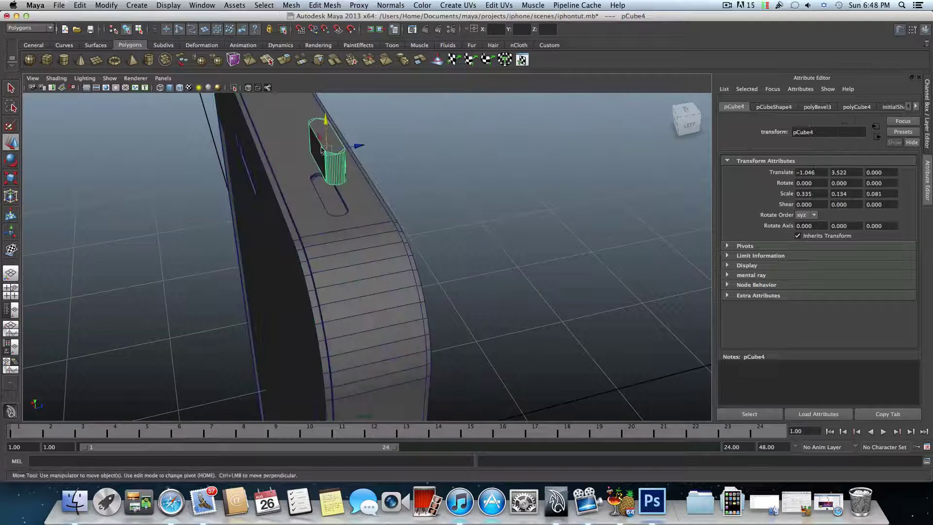
pyautogui.press('r')
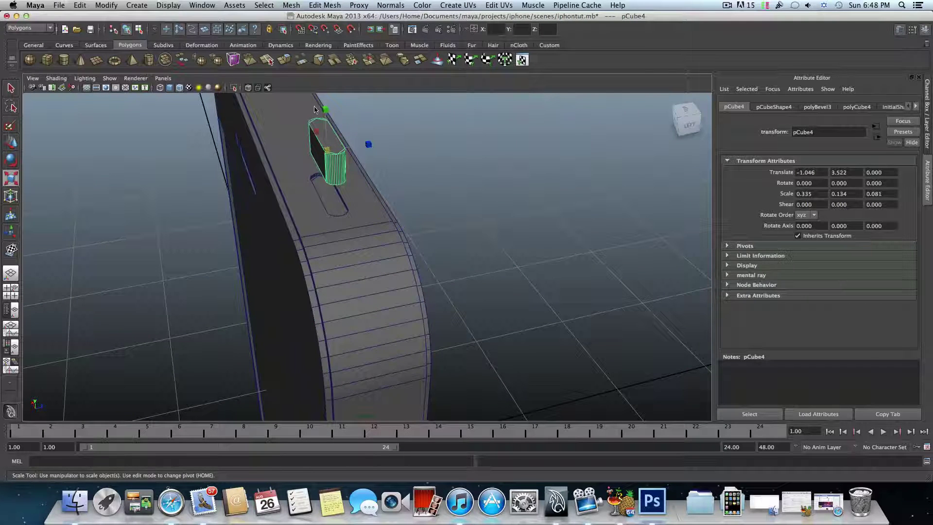
pyautogui.moveTo(326, 109); pyautogui.dragTo(329, 145)
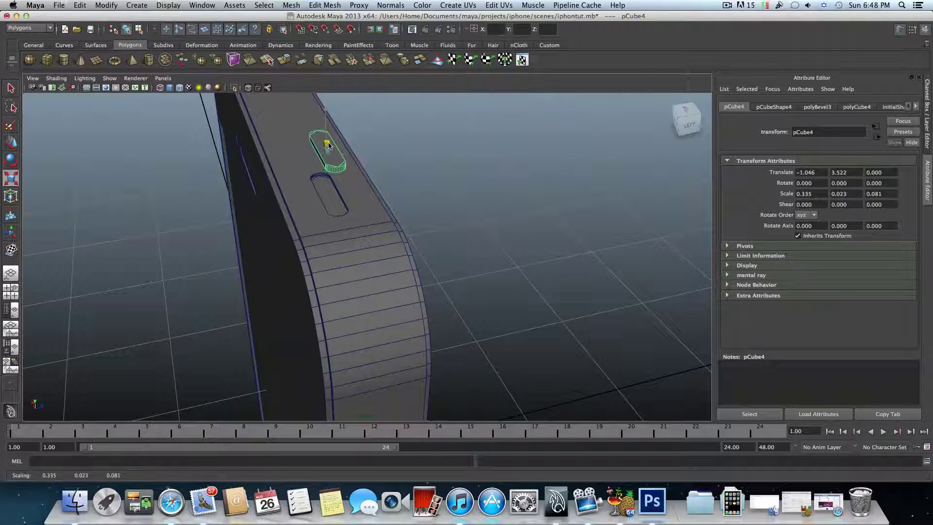
pyautogui.click(9, 146)
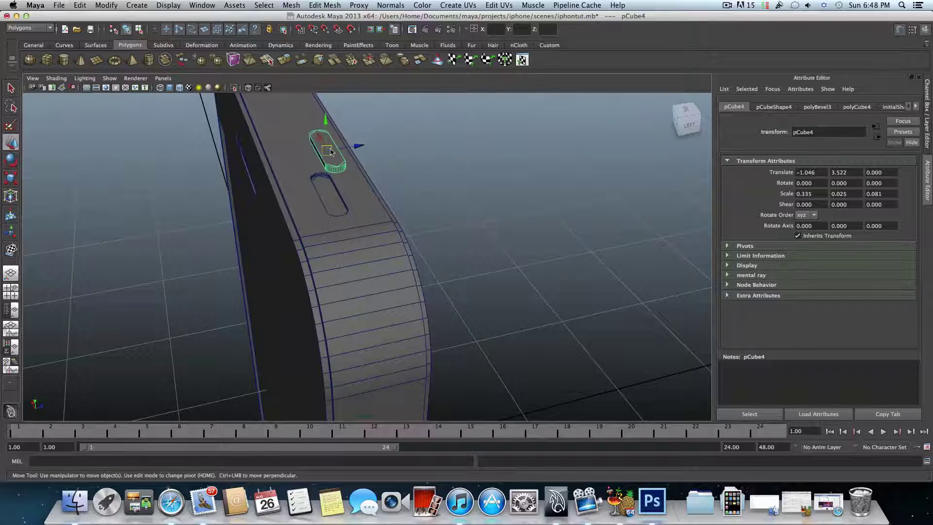
pyautogui.moveTo(326, 121); pyautogui.dragTo(363, 216)
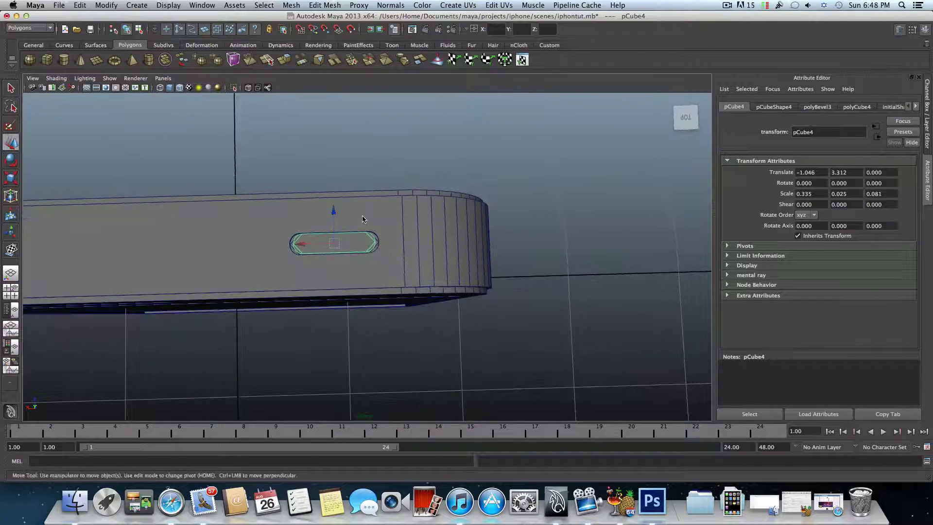
# - Enlarge the plate slightly and widen it in X to scale 0.362, 0.026, 0.086
pyautogui.press('r')
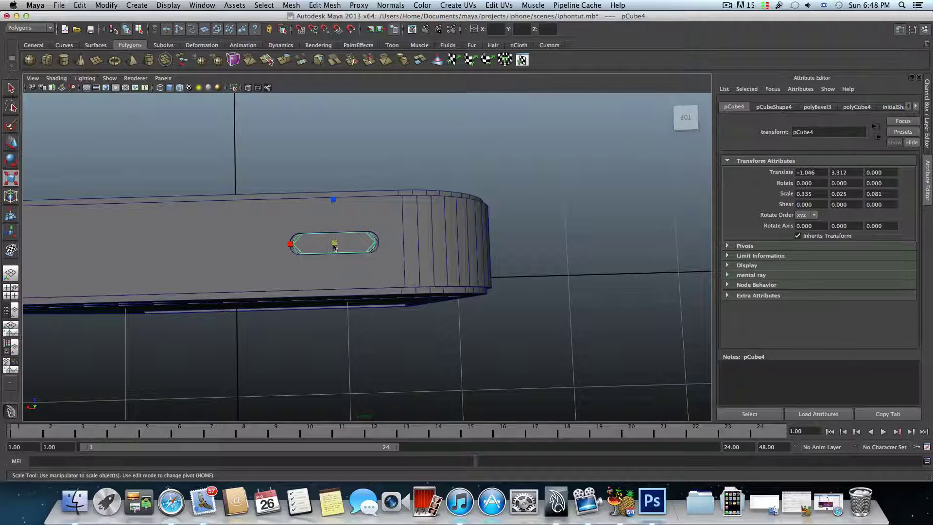
pyautogui.moveTo(334, 246); pyautogui.dragTo(311, 221)
pyautogui.keyDown('alt'); pyautogui.moveTo(311, 222); pyautogui.dragTo(396, 234, button='right'); pyautogui.keyUp('alt')
pyautogui.moveTo(396, 234)
pyautogui.keyDown('alt'); pyautogui.mouseDown()
pyautogui.moveTo(357, 204)
pyautogui.moveTo(343, 151)
pyautogui.moveTo(346, 209)
pyautogui.moveTo(395, 235)
pyautogui.mouseUp(); pyautogui.keyUp('alt')
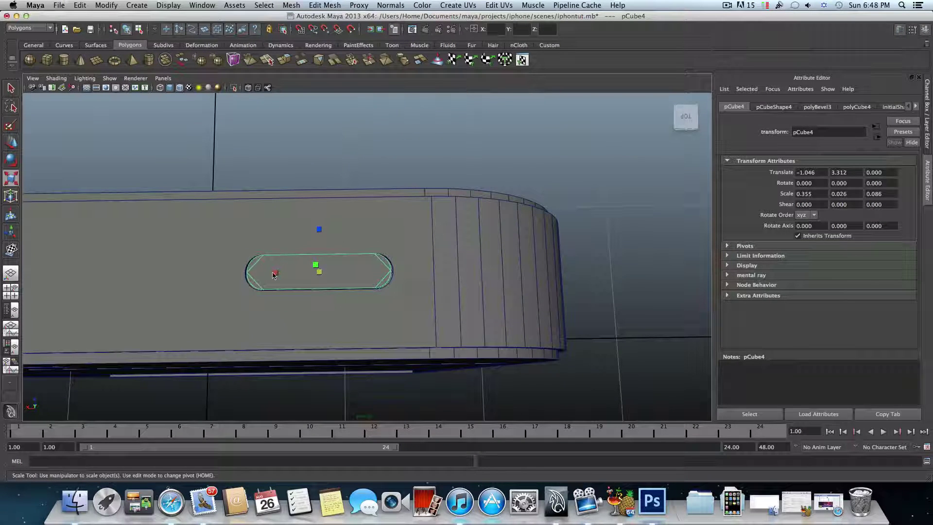
pyautogui.moveTo(272, 274); pyautogui.dragTo(301, 225)
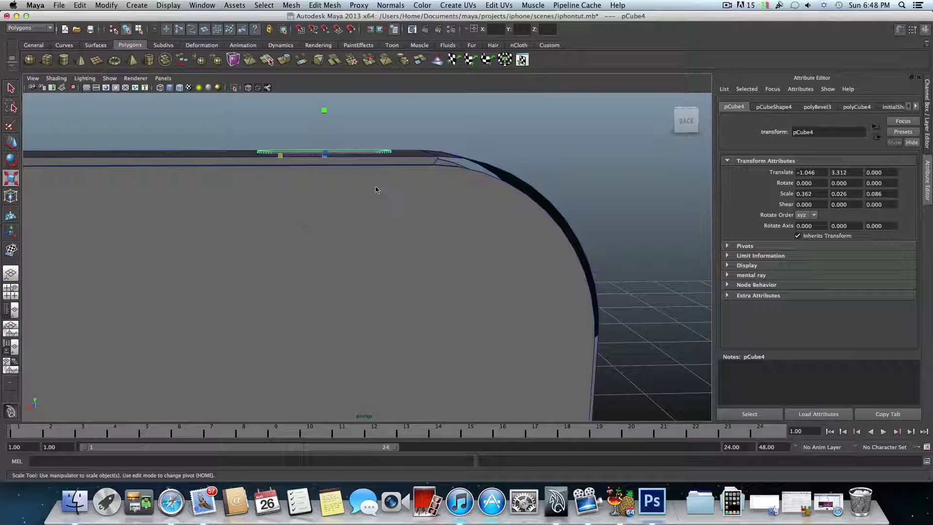
pyautogui.scroll(-3, 401, 210)
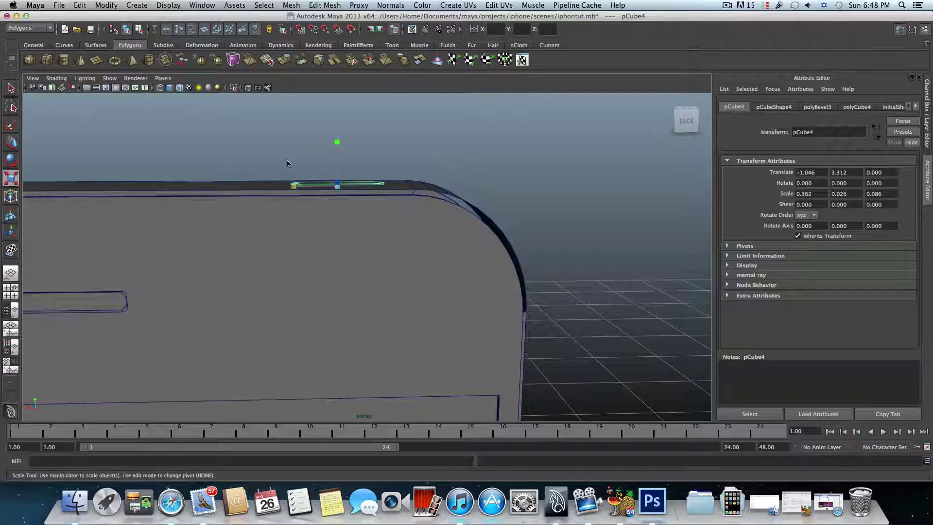
# - Nudge pCube4 up to Translate Y 3.314 and orbit to inspect it on the top edge
pyautogui.click(11, 143)
pyautogui.moveTo(336, 152); pyautogui.dragTo(337, 155)
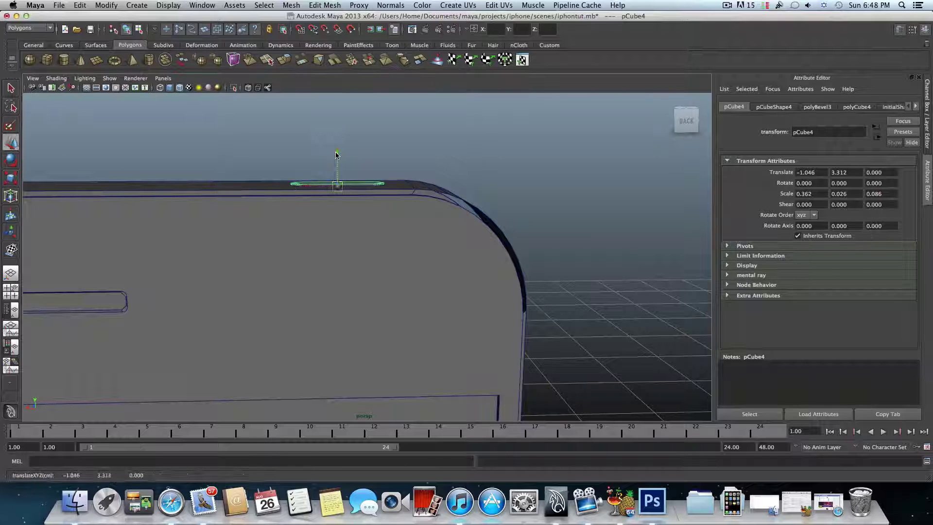
pyautogui.keyDown('alt'); pyautogui.moveTo(523, 241); pyautogui.dragTo(435, 197); pyautogui.keyUp('alt')
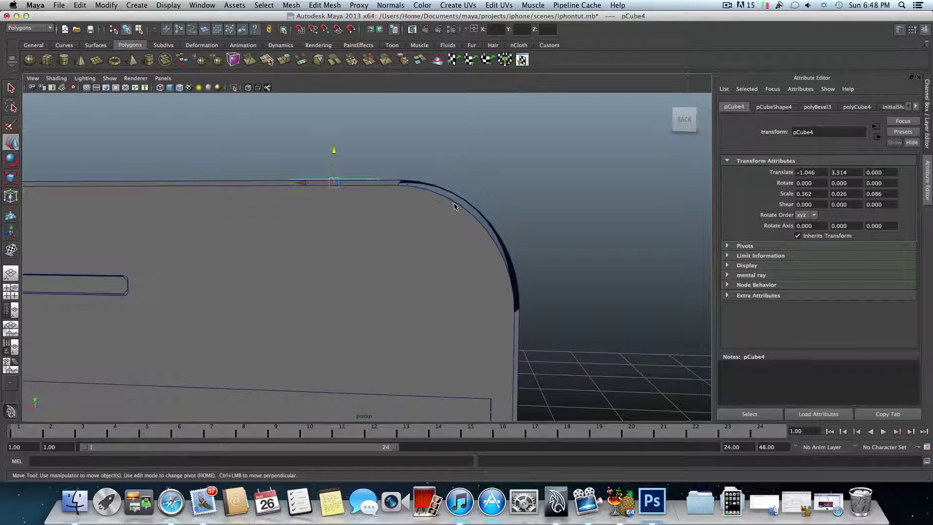
pyautogui.scroll(-3, 481, 281)
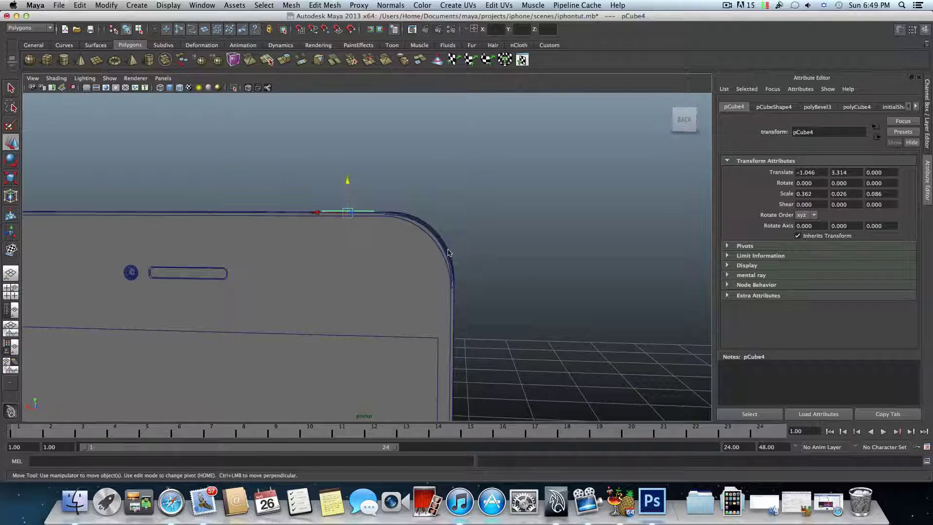
pyautogui.keyDown('alt'); pyautogui.moveTo(448, 252); pyautogui.dragTo(470, 251); pyautogui.keyUp('alt')
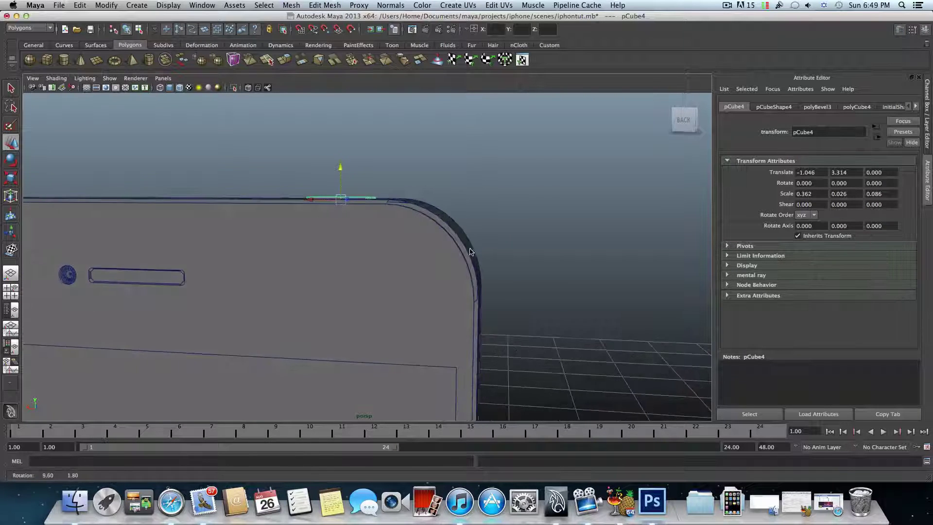
pyautogui.moveTo(428, 226)
pyautogui.keyDown('alt'); pyautogui.mouseDown()
pyautogui.moveTo(409, 233)
pyautogui.moveTo(415, 213)
pyautogui.mouseUp(); pyautogui.keyUp('alt')
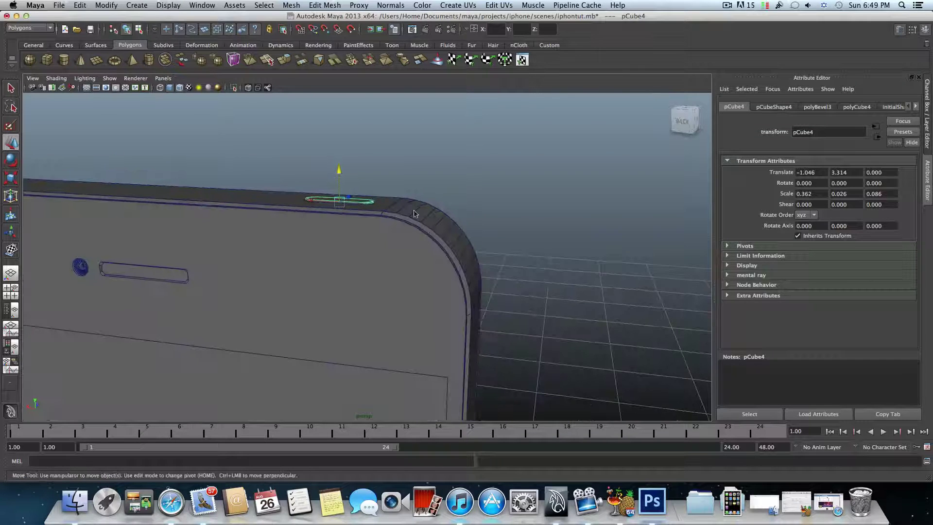
pyautogui.keyDown('alt'); pyautogui.moveTo(488, 295); pyautogui.dragTo(462, 285); pyautogui.keyUp('alt')
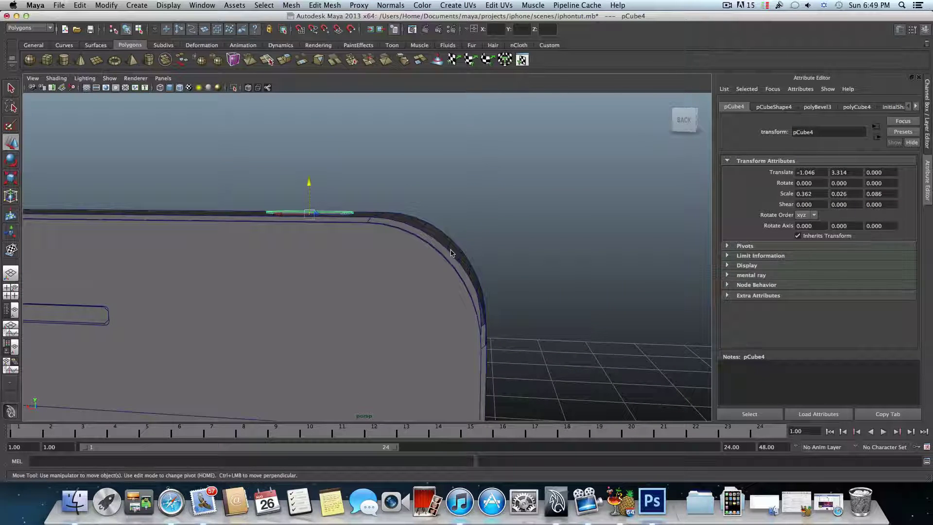
pyautogui.scroll(-3, 438, 275)
pyautogui.keyDown('alt'); pyautogui.moveTo(438, 276); pyautogui.dragTo(443, 265); pyautogui.keyUp('alt')
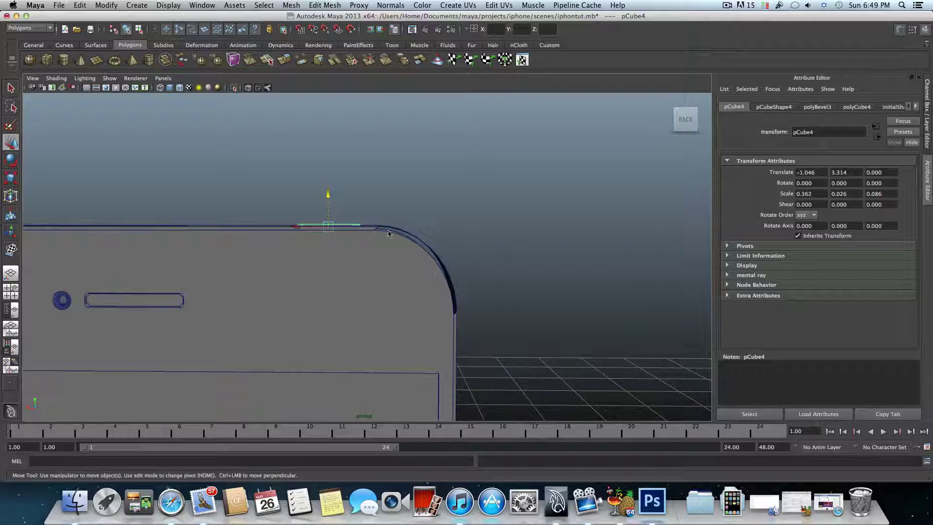
pyautogui.keyDown('alt'); pyautogui.moveTo(308, 278); pyautogui.dragTo(382, 279); pyautogui.keyUp('alt')
pyautogui.keyDown('alt'); pyautogui.moveTo(382, 276); pyautogui.dragTo(394, 202, button='middle'); pyautogui.keyUp('alt')
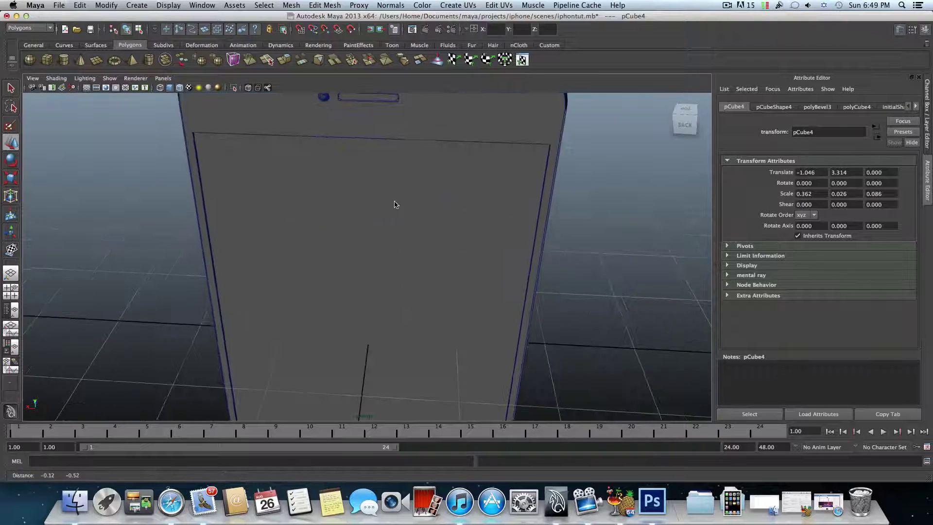
# - Bring the phone's bottom edge into view and select the box pCube5 below it
pyautogui.keyDown('alt'); pyautogui.moveTo(386, 330); pyautogui.dragTo(375, 253); pyautogui.keyUp('alt')
pyautogui.keyDown('alt'); pyautogui.moveTo(374, 234); pyautogui.dragTo(372, 172, button='middle'); pyautogui.keyUp('alt')
pyautogui.keyDown('alt'); pyautogui.moveTo(379, 296); pyautogui.dragTo(388, 92, button='middle'); pyautogui.keyUp('alt')
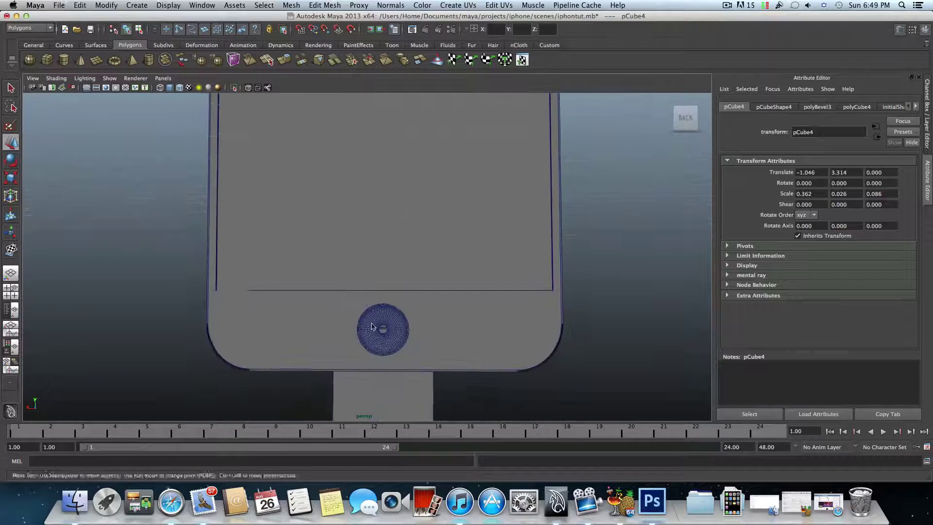
pyautogui.keyDown('alt'); pyautogui.moveTo(377, 324); pyautogui.dragTo(379, 227, button='middle'); pyautogui.keyUp('alt')
pyautogui.keyDown('alt'); pyautogui.moveTo(384, 304); pyautogui.dragTo(432, 307); pyautogui.keyUp('alt')
pyautogui.click(416, 314)
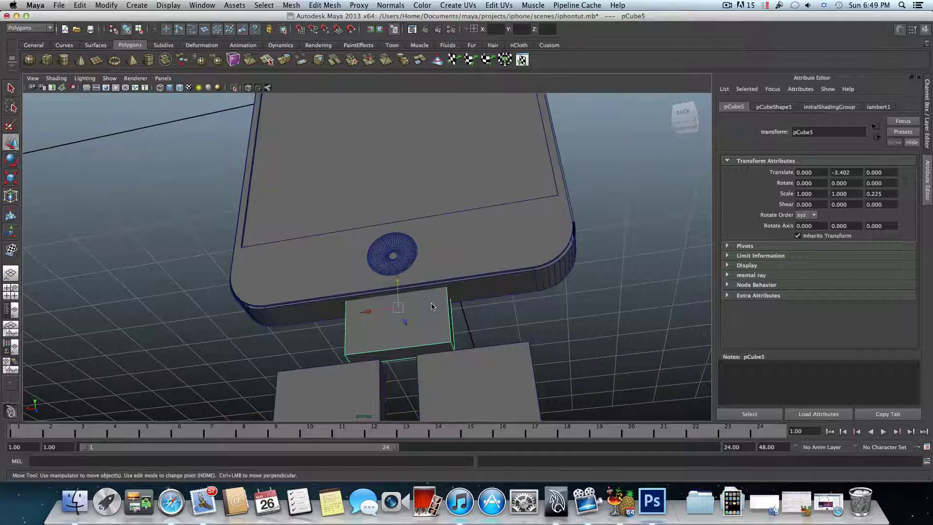
# - Reduce pCube5's Scale Z to 0.167 so it becomes a thin block
pyautogui.keyDown('alt'); pyautogui.moveTo(435, 299); pyautogui.dragTo(340, 275); pyautogui.keyUp('alt')
pyautogui.click(10, 182)
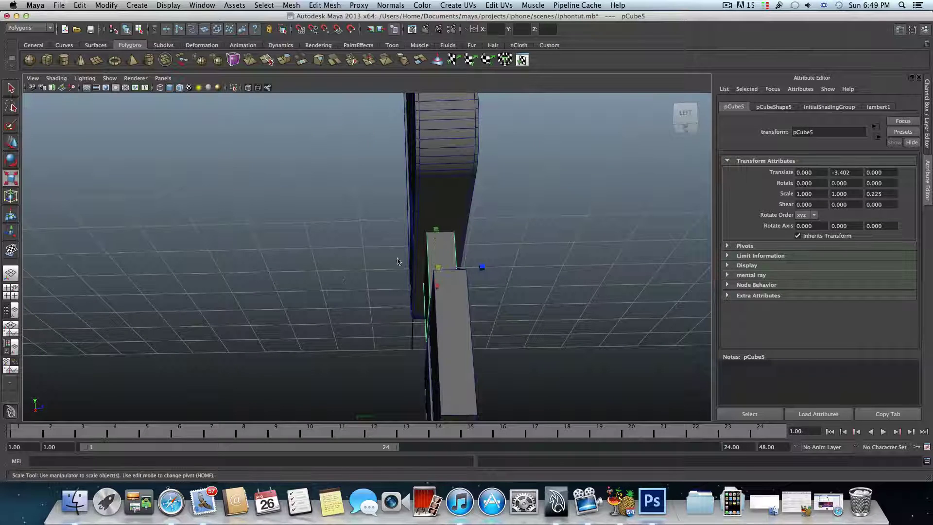
pyautogui.moveTo(480, 268); pyautogui.dragTo(537, 292)
pyautogui.keyDown('alt'); pyautogui.moveTo(389, 289); pyautogui.dragTo(415, 295); pyautogui.keyUp('alt')
pyautogui.moveTo(250, 276); pyautogui.dragTo(253, 279)
pyautogui.keyDown('alt'); pyautogui.moveTo(365, 294); pyautogui.dragTo(346, 291); pyautogui.keyUp('alt')
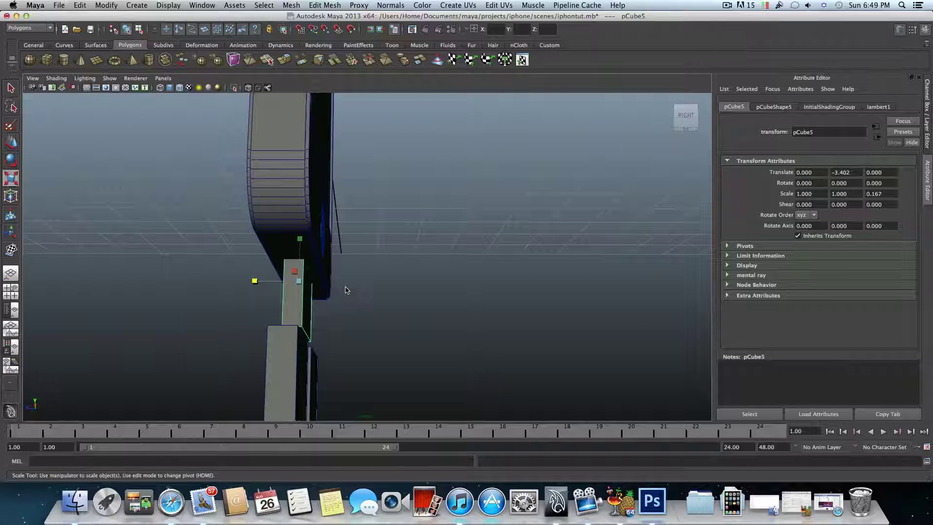
pyautogui.keyDown('alt'); pyautogui.moveTo(332, 288); pyautogui.dragTo(157, 293); pyautogui.keyUp('alt')
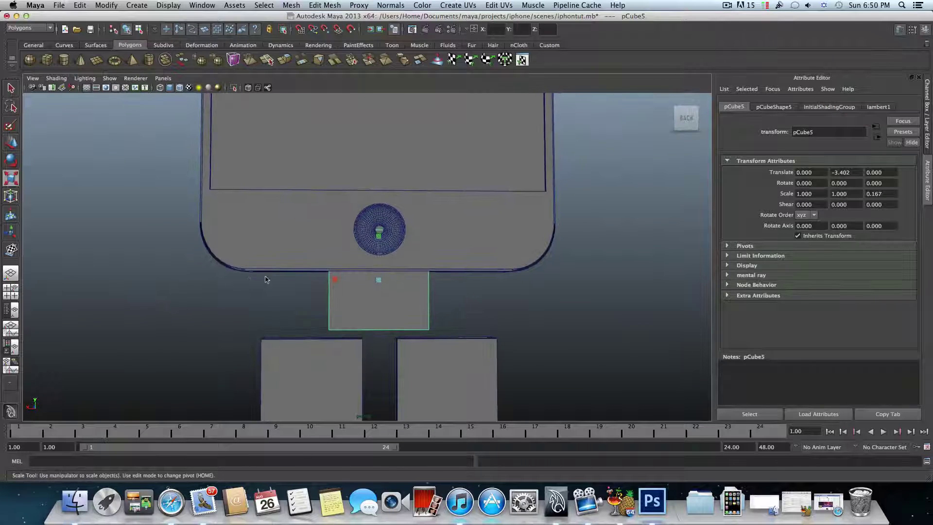
pyautogui.keyDown('alt'); pyautogui.moveTo(311, 285); pyautogui.dragTo(313, 252); pyautogui.keyUp('alt')
pyautogui.click(10, 141)
# - In wireframe view, select the phone body polySurface6 and then the box pCube5
pyautogui.click(268, 237)
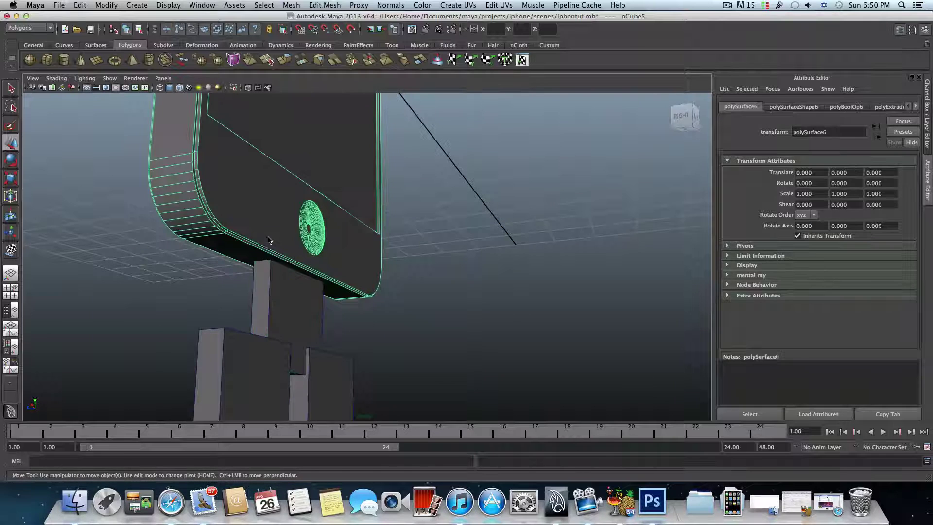
pyautogui.keyDown('shift'); pyautogui.click(269, 292); pyautogui.keyUp('shift')
pyautogui.click(273, 272)
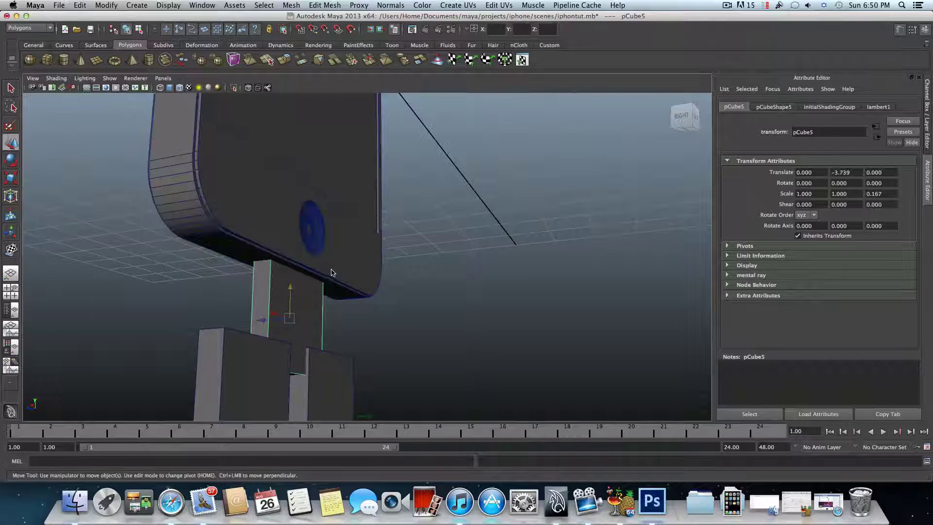
pyautogui.moveTo(273, 272)
pyautogui.keyDown('alt'); pyautogui.mouseDown()
pyautogui.moveTo(330, 286)
pyautogui.moveTo(275, 278)
pyautogui.mouseUp(); pyautogui.keyUp('alt')
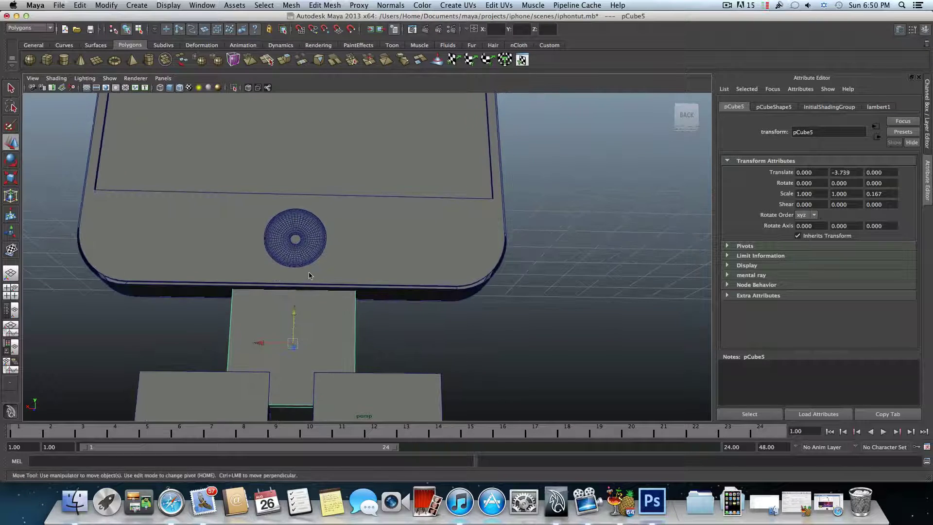
pyautogui.click(258, 183)
pyautogui.press('4')
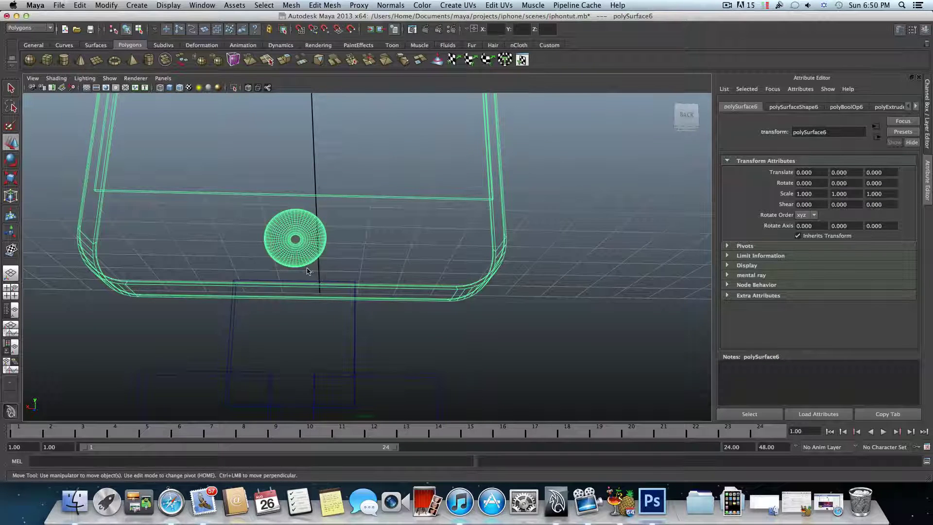
pyautogui.keyDown('alt'); pyautogui.moveTo(318, 279); pyautogui.dragTo(306, 278); pyautogui.keyUp('alt')
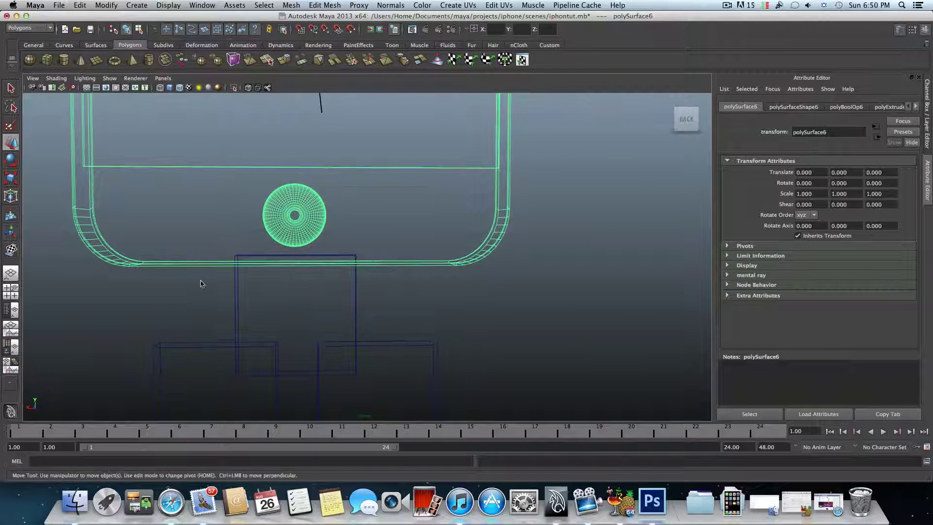
pyautogui.click(270, 301)
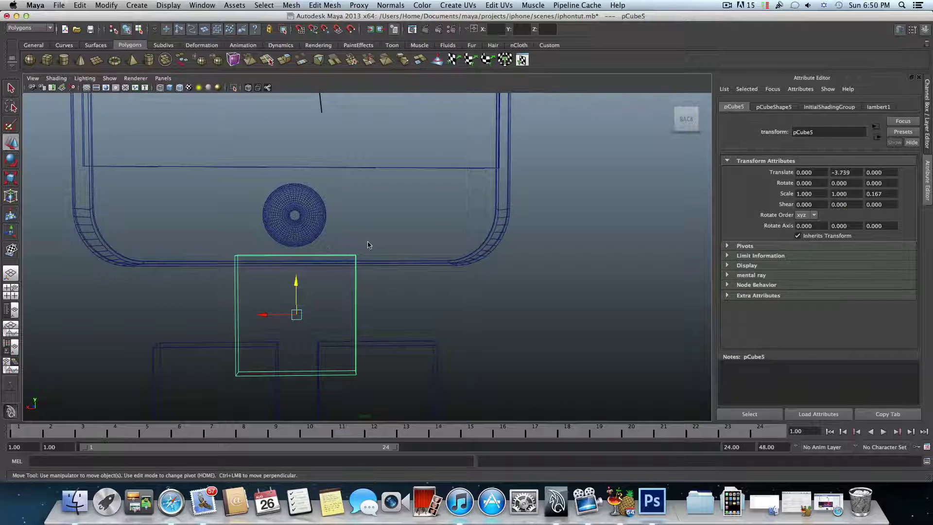
pyautogui.click(371, 264)
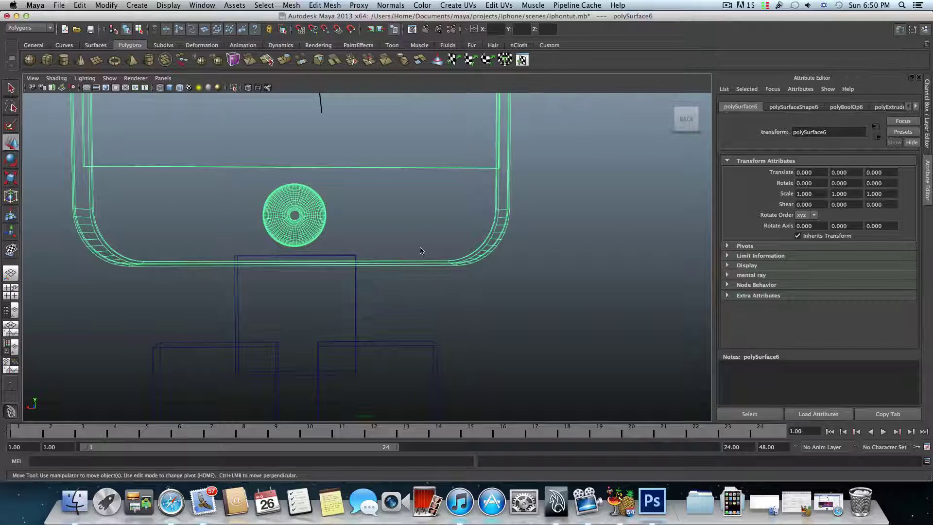
pyautogui.moveTo(285, 300); pyautogui.dragTo(286, 299)
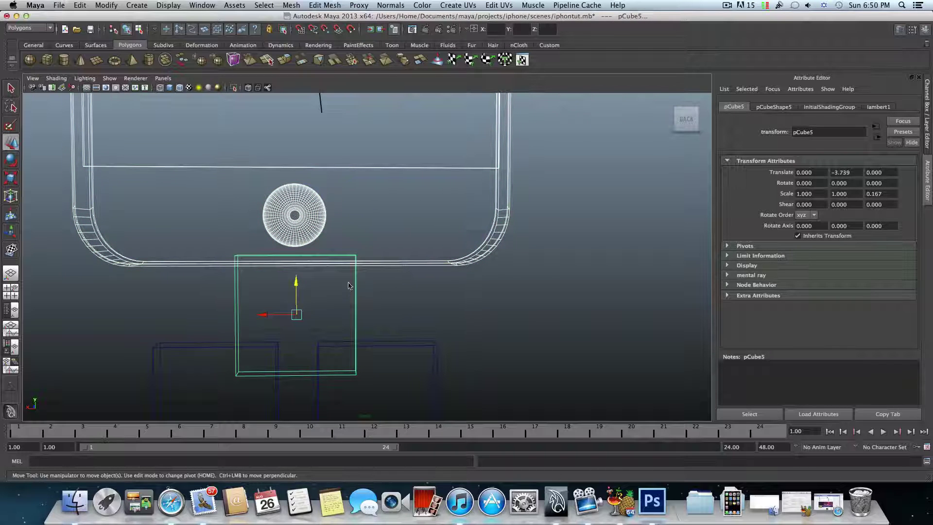
# - Boolean-subtract pCube5 from the body, cutting the bottom-edge slot as polySurface7
pyautogui.click(287, 6)
pyautogui.moveTo(418, 48)
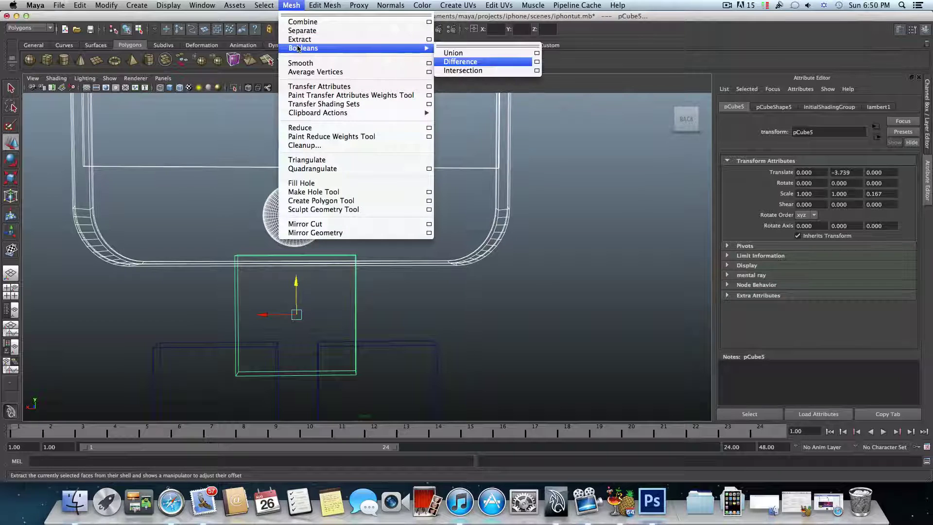
pyautogui.click(458, 62)
pyautogui.keyDown('alt'); pyautogui.moveTo(292, 287); pyautogui.dragTo(359, 292); pyautogui.keyUp('alt')
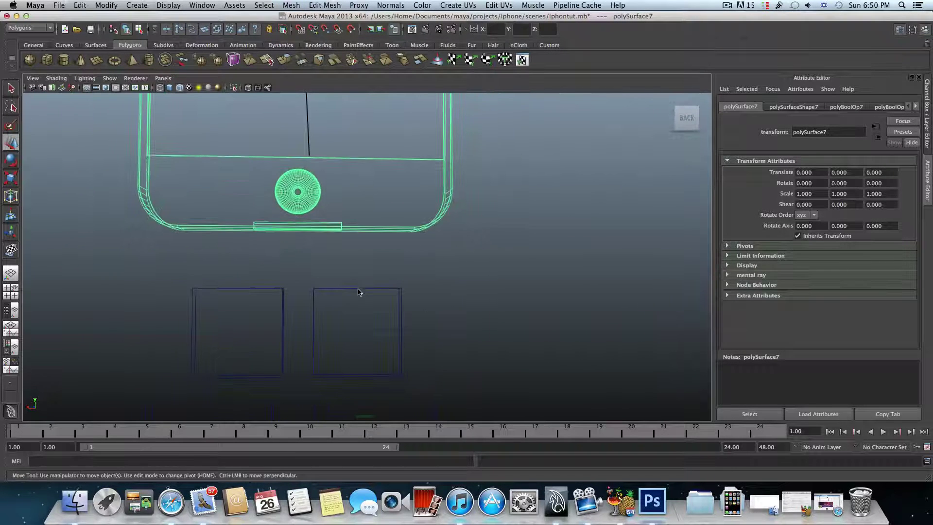
pyautogui.click(262, 314)
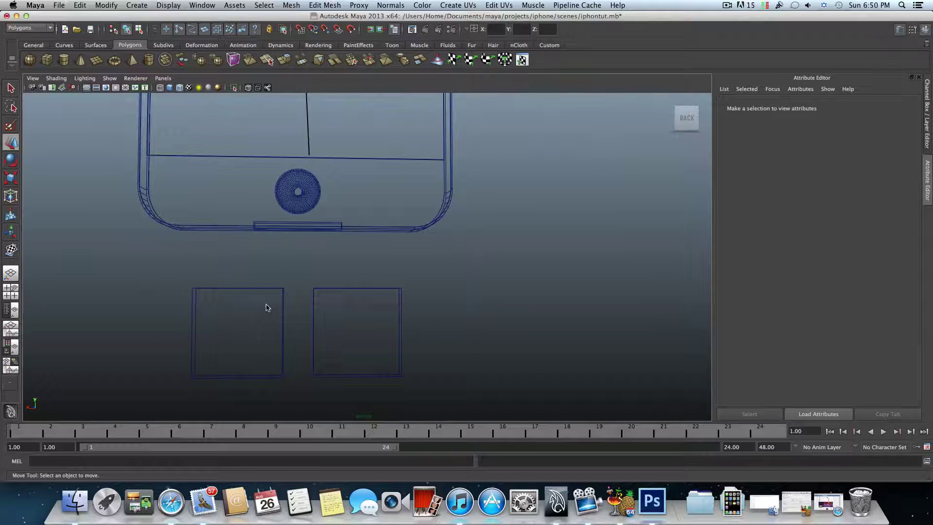
# - Switch to smooth shading and delete the right box below the phone
pyautogui.moveTo(291, 318); pyautogui.dragTo(292, 320)
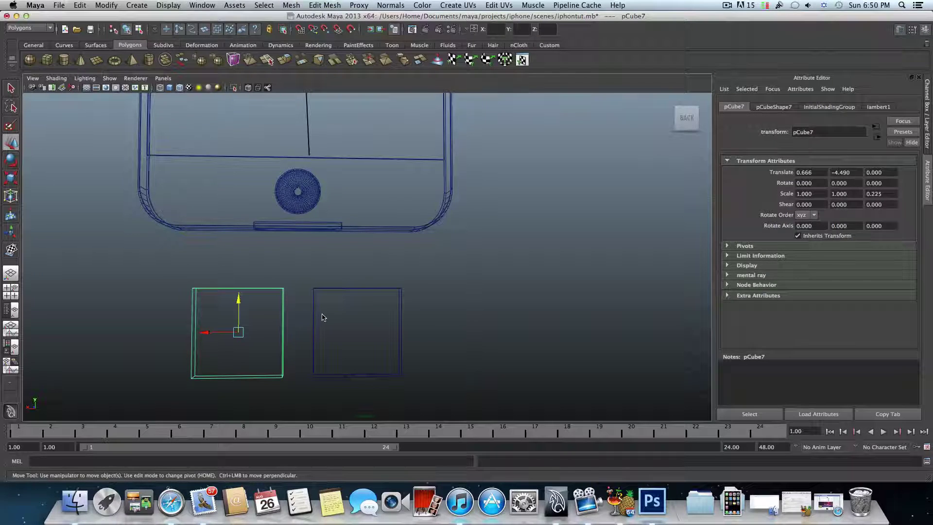
pyautogui.scroll(-3, 323, 317)
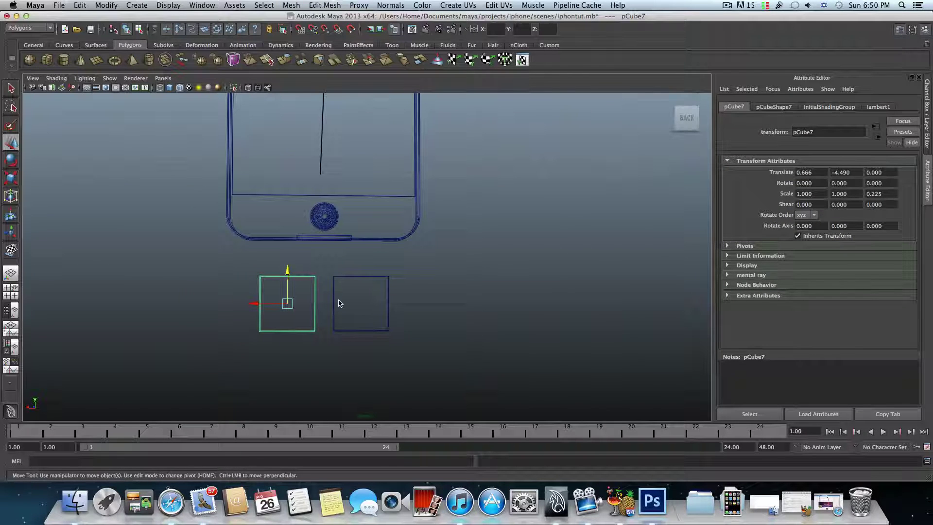
pyautogui.press('5')
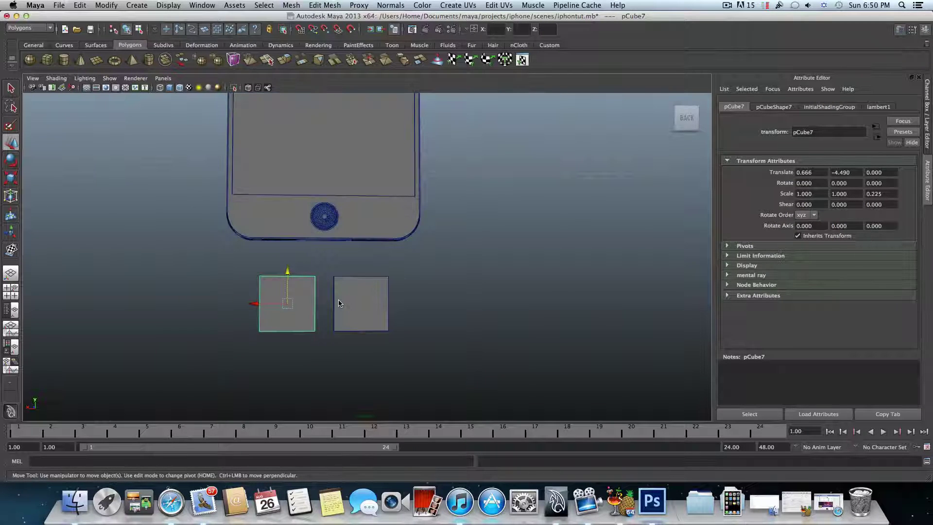
pyautogui.moveTo(346, 305)
pyautogui.keyDown('alt'); pyautogui.mouseDown()
pyautogui.moveTo(327, 306)
pyautogui.moveTo(346, 306)
pyautogui.mouseUp(); pyautogui.keyUp('alt')
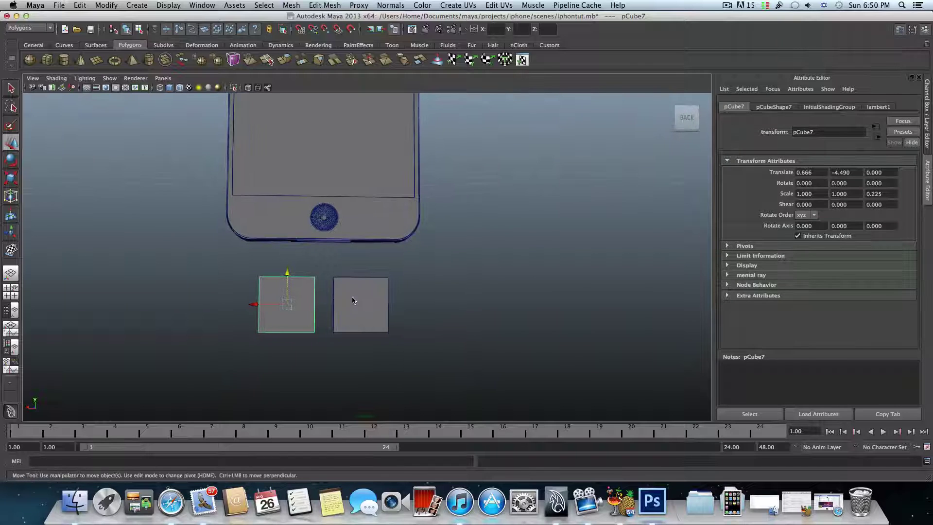
pyautogui.moveTo(393, 337); pyautogui.dragTo(393, 336)
pyautogui.press('Delete')
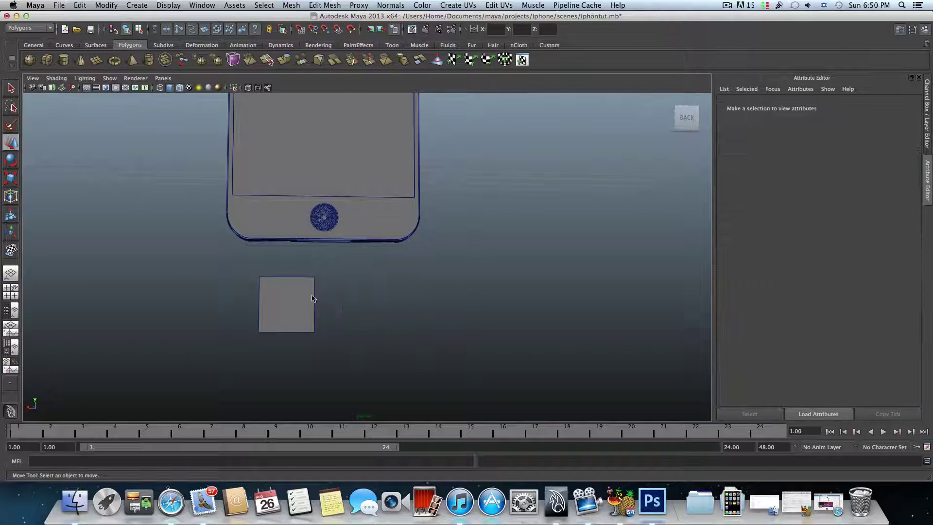
# - Slide a copy of the remaining box aside, then delete that copy
pyautogui.click(305, 298)
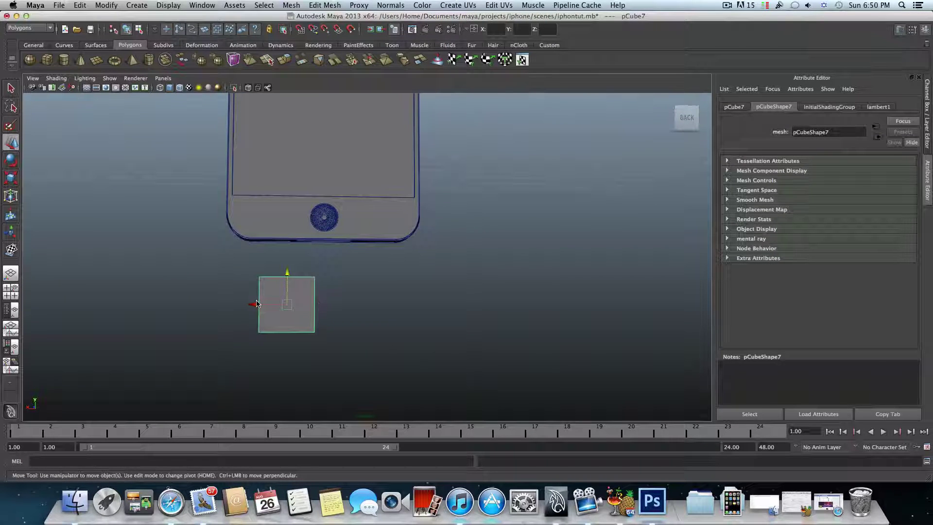
pyautogui.moveTo(254, 305); pyautogui.dragTo(356, 342)
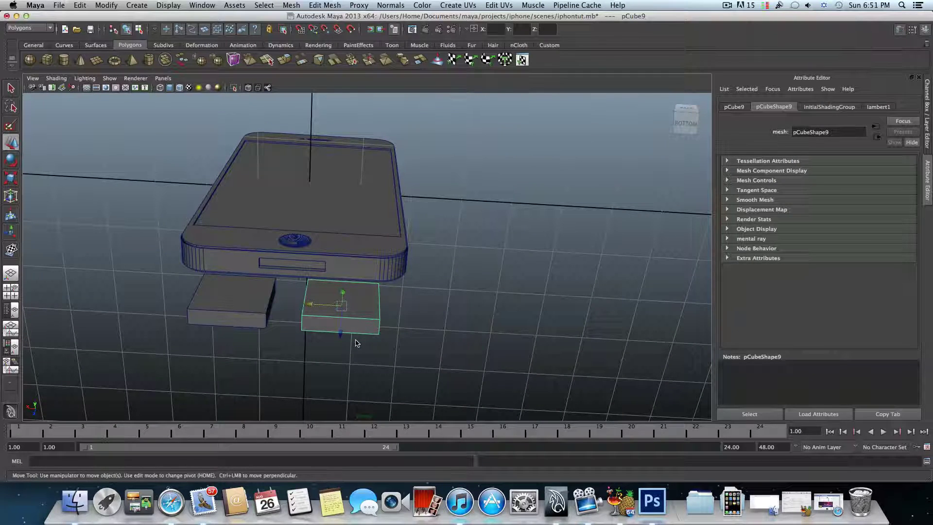
pyautogui.press('Delete')
pyautogui.keyDown('alt'); pyautogui.moveTo(297, 323); pyautogui.dragTo(262, 309); pyautogui.keyUp('alt')
# - In edge mode, select the four short end edges of the small box pCube7
pyautogui.keyDown('alt'); pyautogui.moveTo(262, 309); pyautogui.dragTo(311, 340, button='middle'); pyautogui.keyUp('alt')
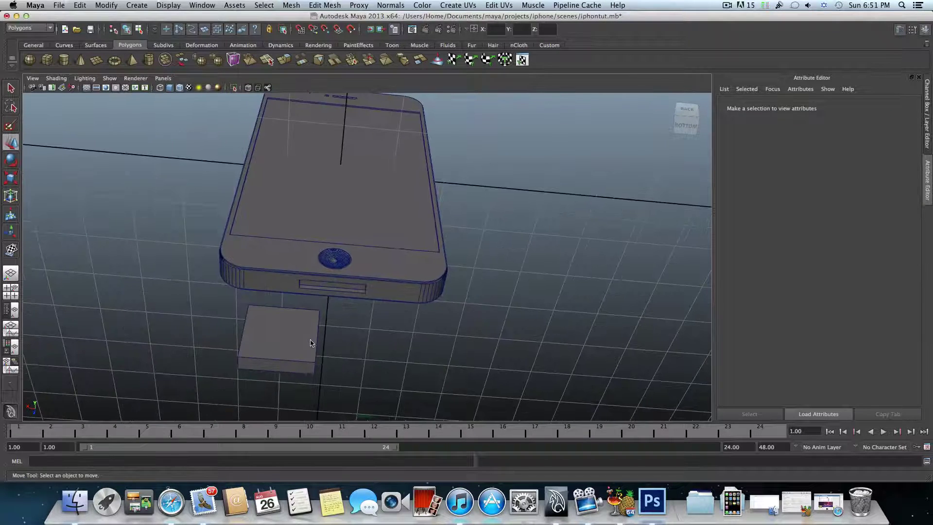
pyautogui.moveTo(310, 342); pyautogui.dragTo(315, 329, button='right')
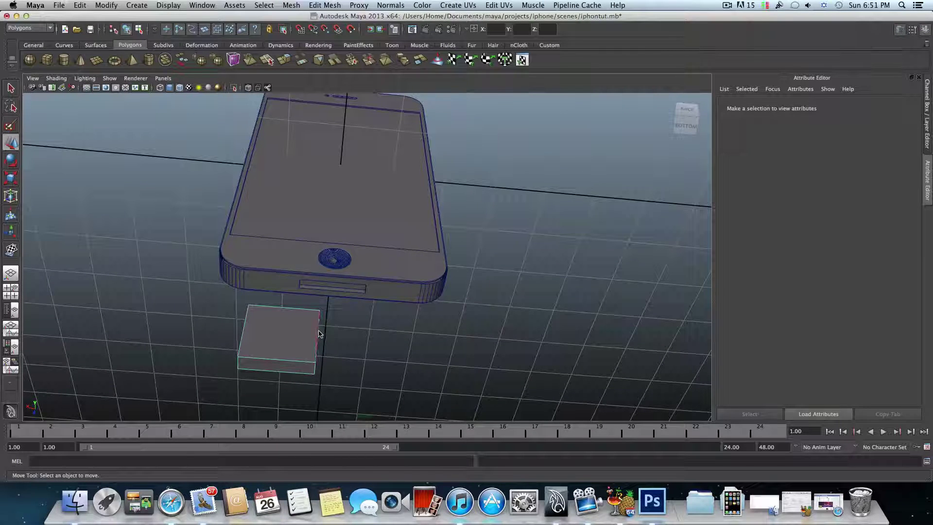
pyautogui.click(318, 332)
pyautogui.keyDown('alt'); pyautogui.moveTo(318, 333); pyautogui.dragTo(338, 346); pyautogui.keyUp('alt')
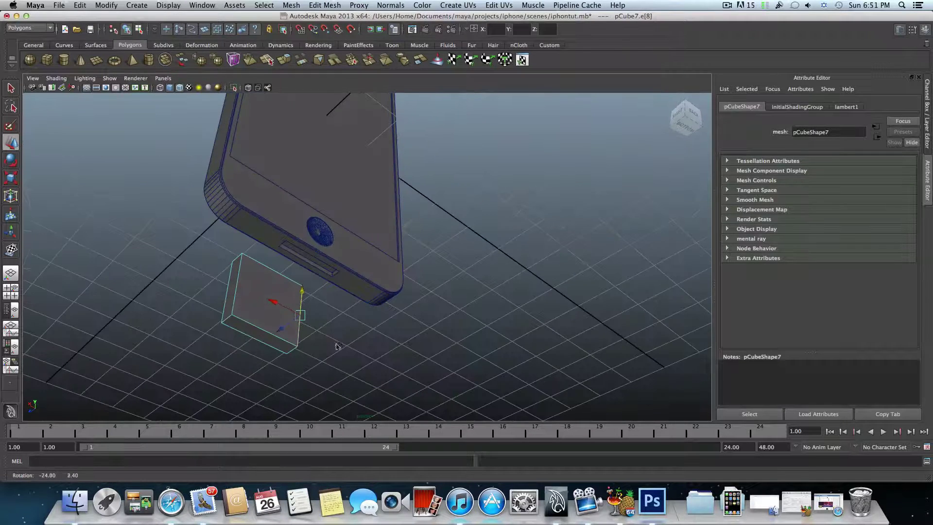
pyautogui.keyDown('shift'); pyautogui.click(237, 286); pyautogui.keyUp('shift')
pyautogui.keyDown('alt'); pyautogui.moveTo(239, 288); pyautogui.dragTo(261, 308); pyautogui.keyUp('alt')
pyautogui.keyDown('shift'); pyautogui.click(294, 293); pyautogui.keyUp('shift')
pyautogui.keyDown('shift'); pyautogui.click(427, 317); pyautogui.keyUp('shift')
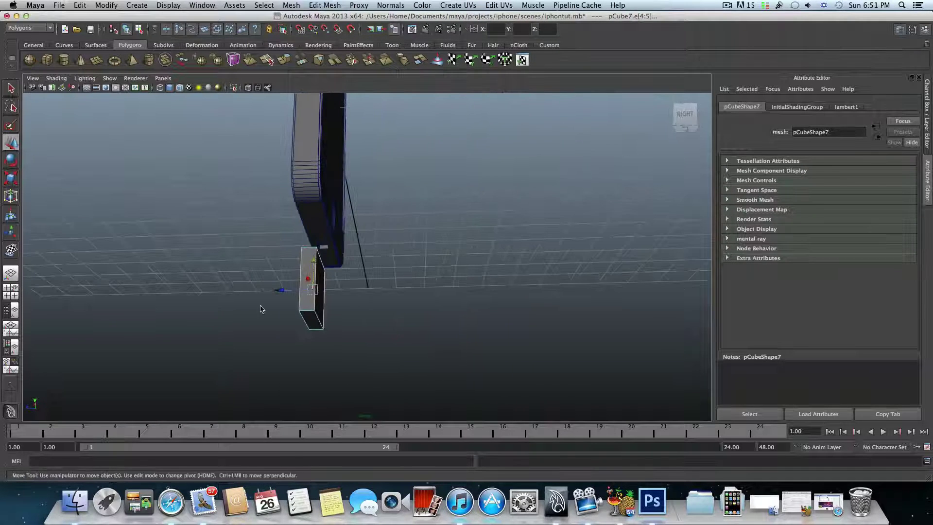
pyautogui.click(324, 5)
# - Bevel the selected edges as polyBevel4 with 5 segments and offset 1.000
pyautogui.click(352, 309)
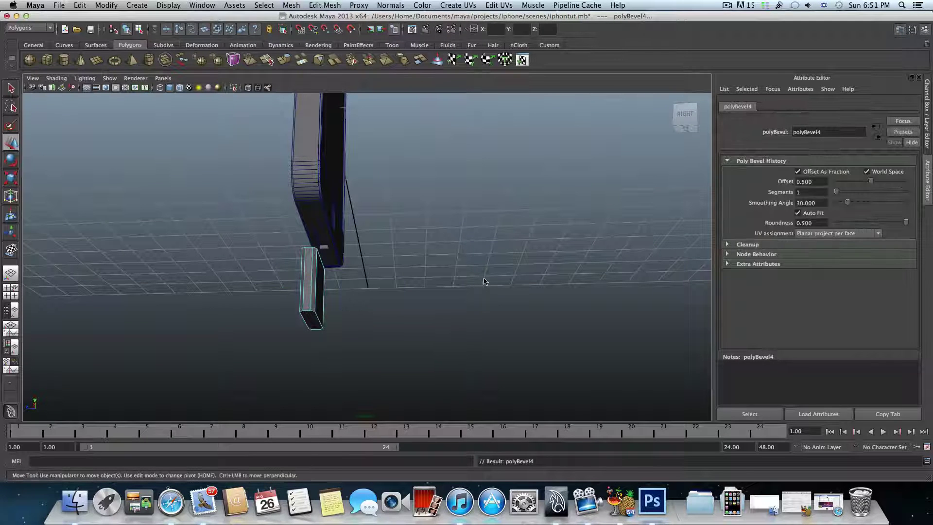
pyautogui.moveTo(836, 192); pyautogui.dragTo(862, 194)
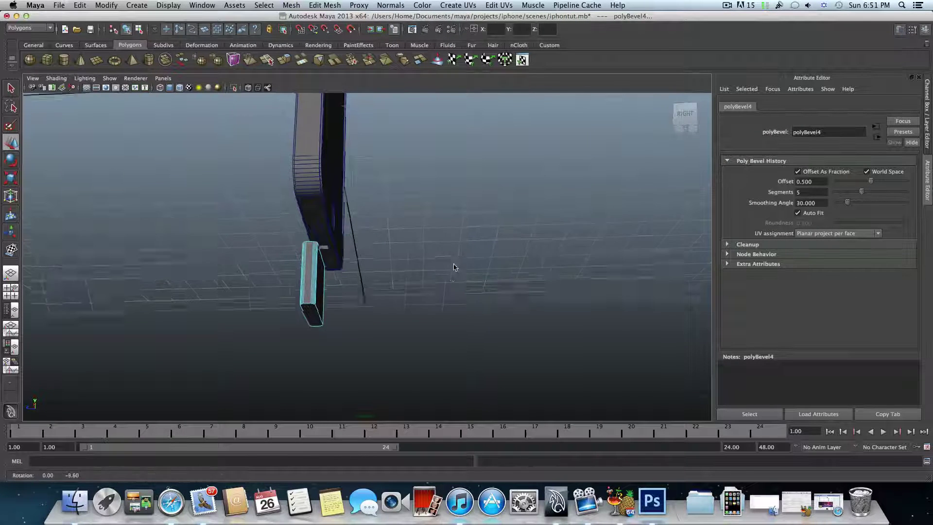
pyautogui.keyDown('alt'); pyautogui.moveTo(454, 266); pyautogui.dragTo(460, 233); pyautogui.keyUp('alt')
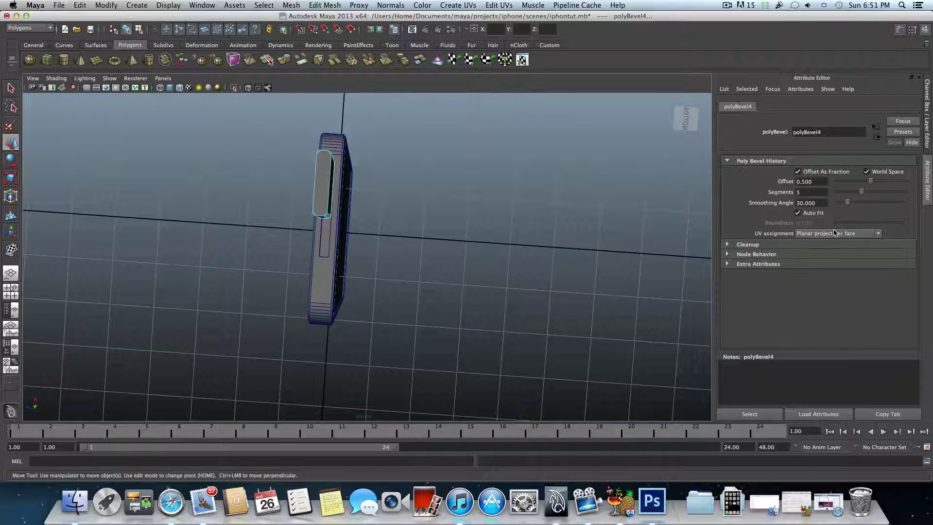
pyautogui.moveTo(876, 184); pyautogui.dragTo(910, 191)
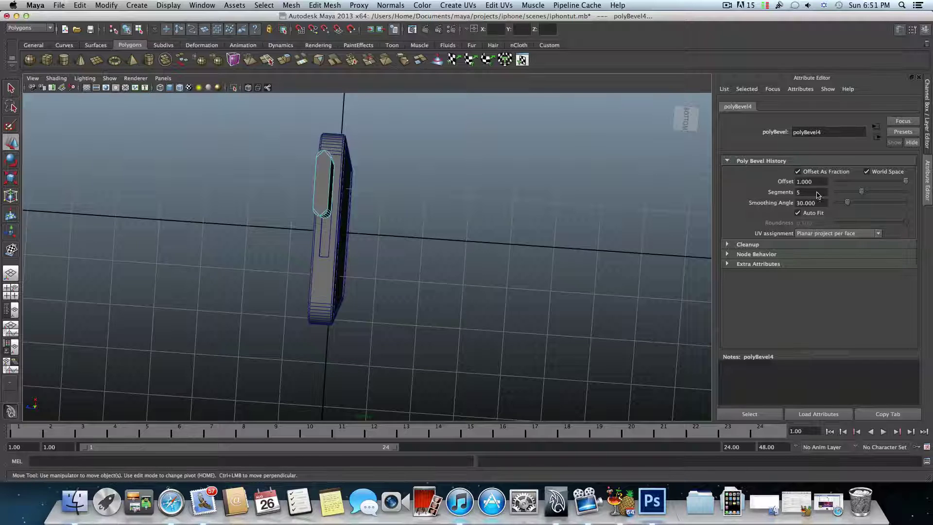
pyautogui.keyDown('alt'); pyautogui.moveTo(425, 209); pyautogui.dragTo(496, 252); pyautogui.keyUp('alt')
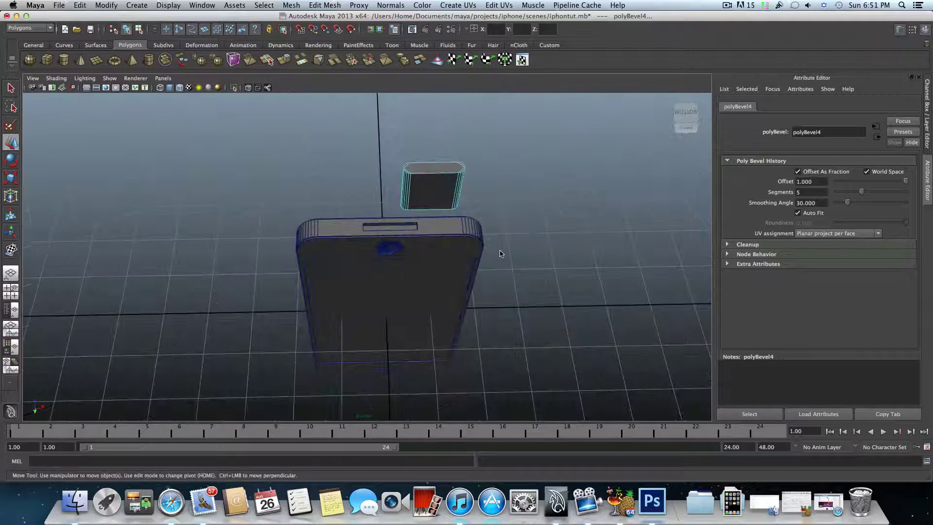
# - Lower the rounded block pCube7 onto the phone's top edge and shrink it uniformly
pyautogui.press('F8')
pyautogui.press('F8')
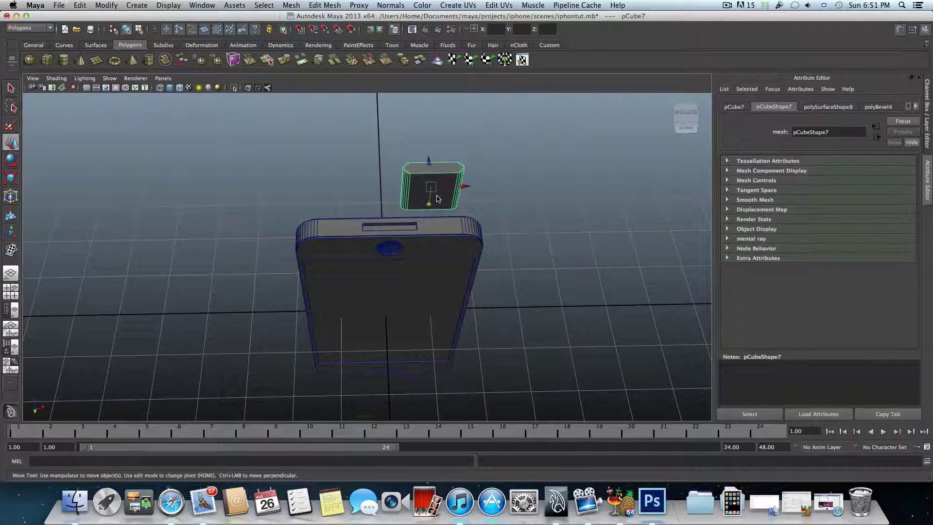
pyautogui.moveTo(429, 204); pyautogui.dragTo(429, 235)
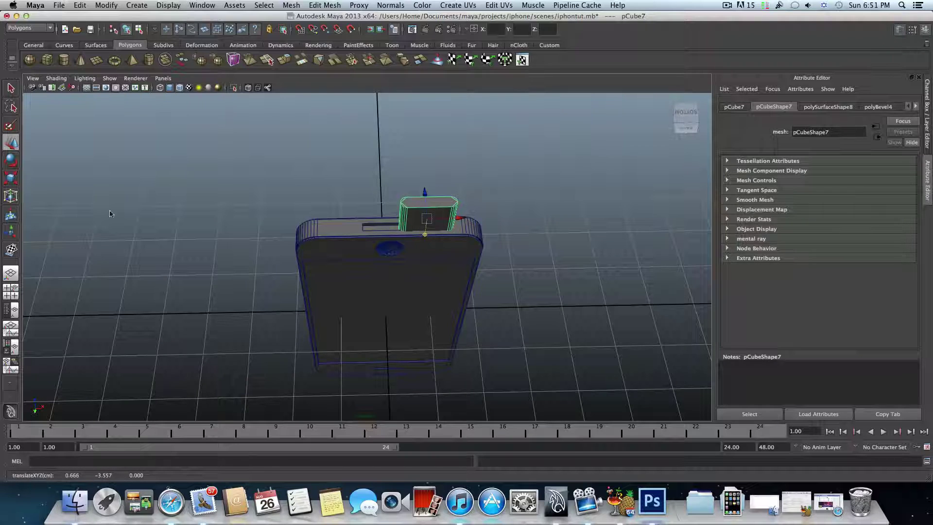
pyautogui.click(11, 178)
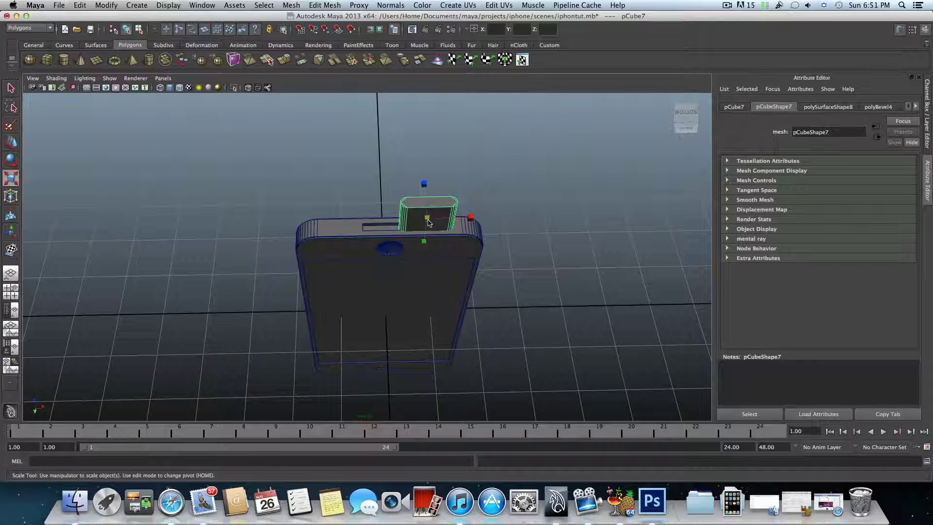
pyautogui.moveTo(428, 222); pyautogui.dragTo(509, 230)
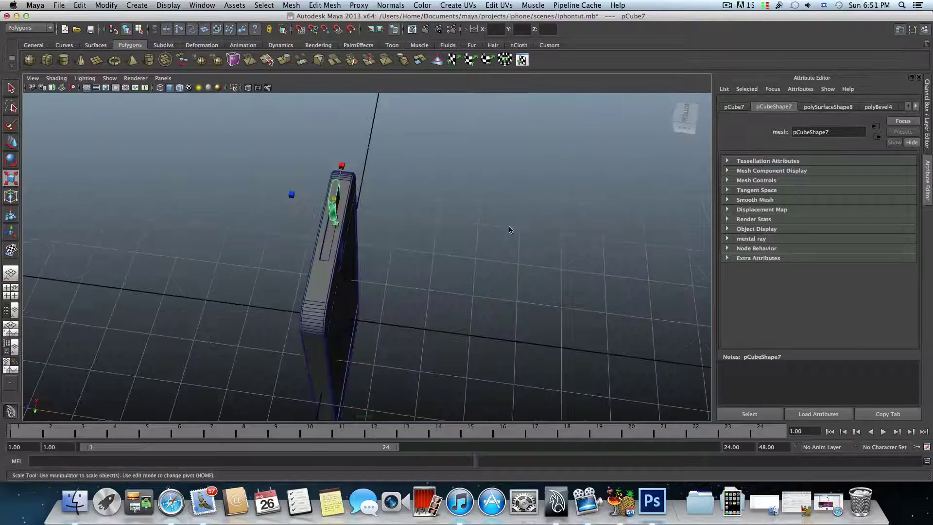
pyautogui.keyDown('alt'); pyautogui.moveTo(374, 242); pyautogui.dragTo(435, 250, button='right'); pyautogui.keyUp('alt')
pyautogui.keyDown('alt'); pyautogui.moveTo(355, 207); pyautogui.dragTo(379, 259, button='middle'); pyautogui.keyUp('alt')
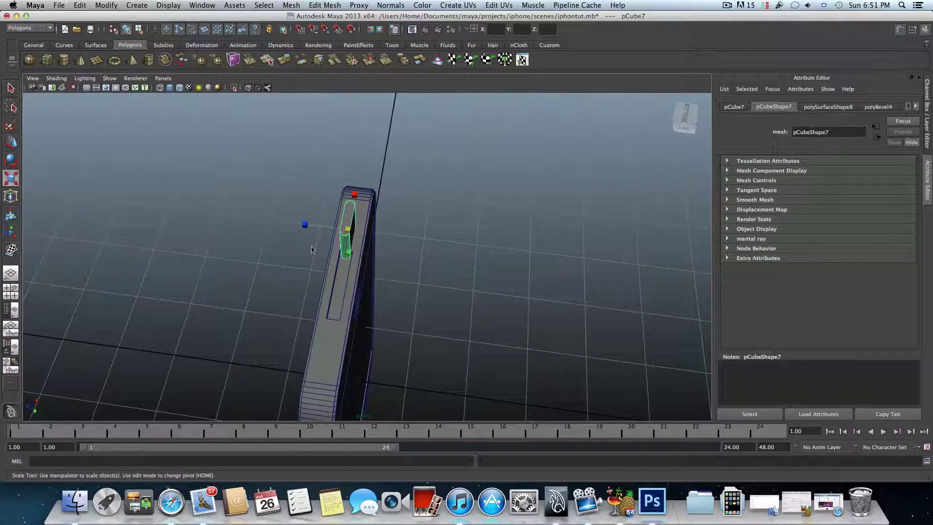
pyautogui.keyDown('alt'); pyautogui.moveTo(313, 249); pyautogui.dragTo(341, 260, button='right'); pyautogui.keyUp('alt')
pyautogui.keyDown('alt'); pyautogui.moveTo(342, 260); pyautogui.dragTo(396, 294); pyautogui.keyUp('alt')
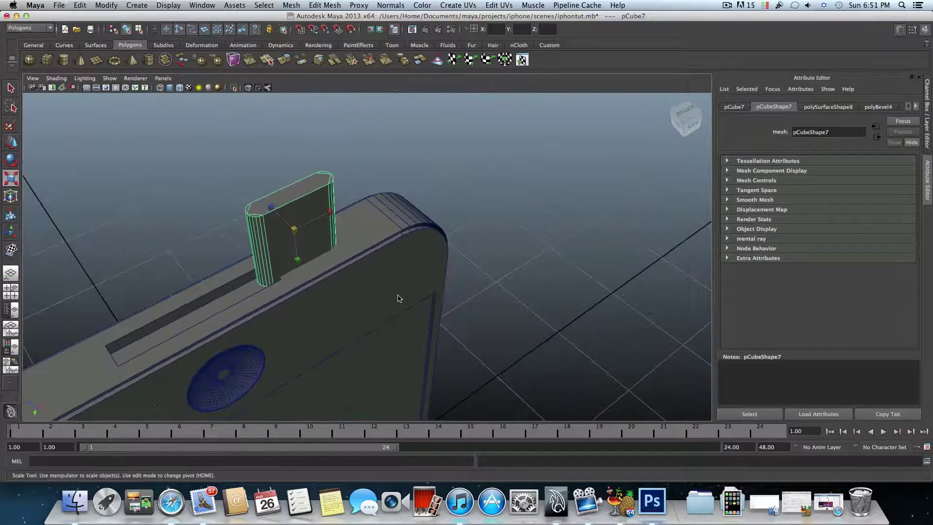
pyautogui.scroll(3, 353, 288)
pyautogui.keyDown('alt'); pyautogui.moveTo(436, 292); pyautogui.dragTo(412, 286, button='middle'); pyautogui.keyUp('alt')
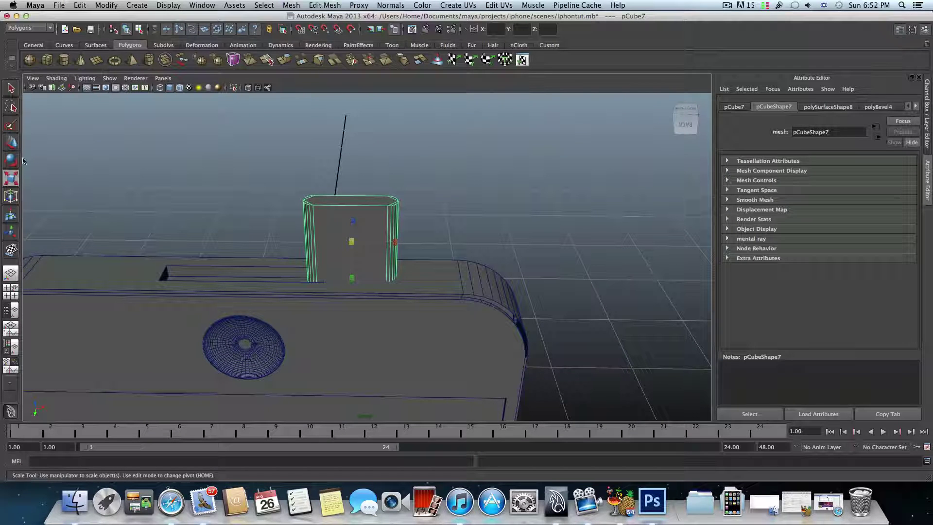
# - Slide the block right beside the earpiece, narrow it, and duplicate it as pCube9 moved left
pyautogui.click(15, 142)
pyautogui.moveTo(386, 245); pyautogui.dragTo(428, 253)
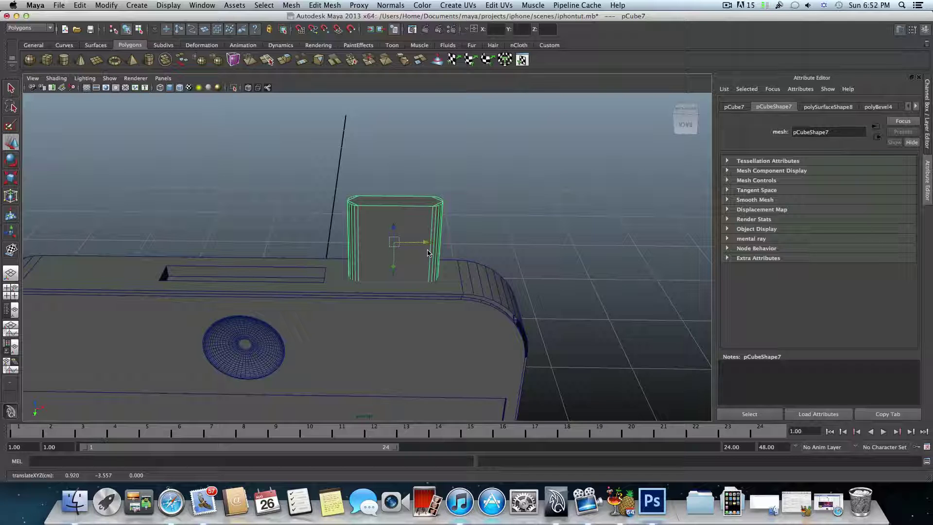
pyautogui.click(9, 178)
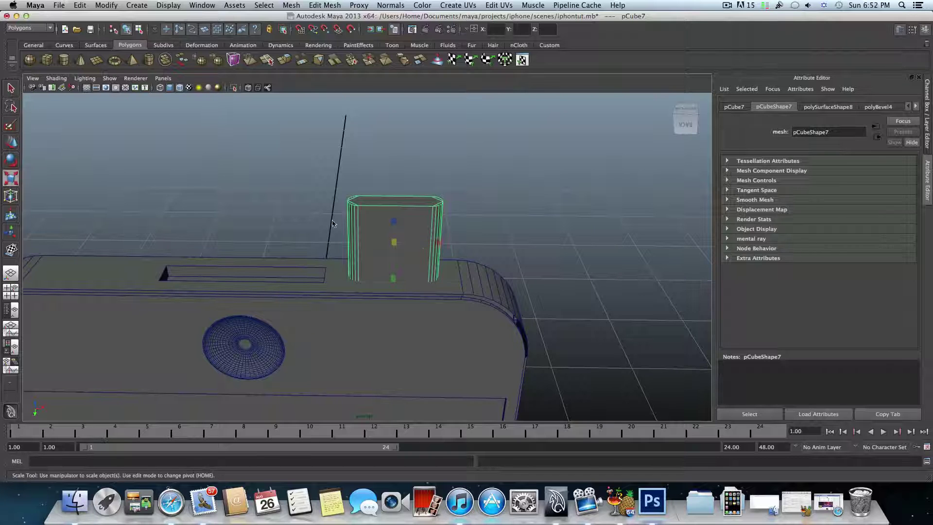
pyautogui.moveTo(439, 243); pyautogui.dragTo(447, 248)
pyautogui.click(12, 144)
pyautogui.keyDown('alt'); pyautogui.moveTo(426, 309); pyautogui.dragTo(432, 289); pyautogui.keyUp('alt')
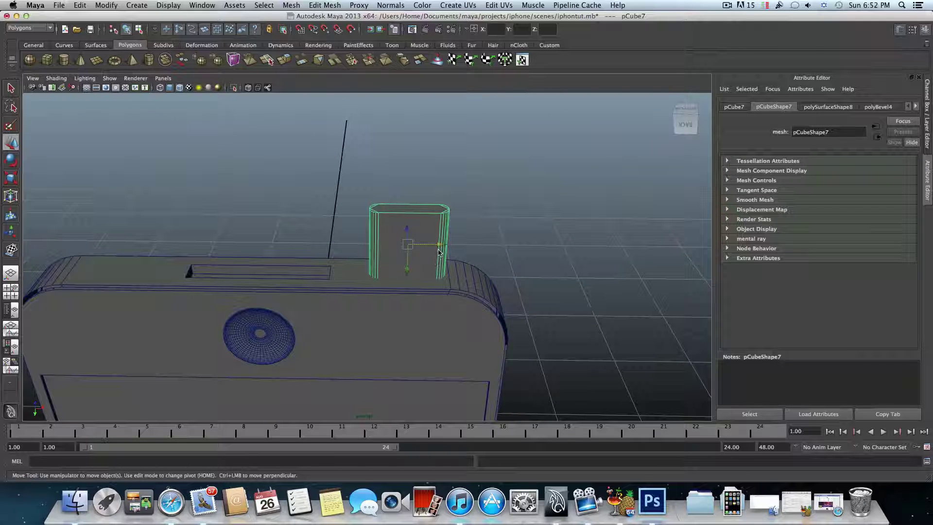
pyautogui.hotkey('ctrl', 'd')
pyautogui.moveTo(441, 246); pyautogui.dragTo(187, 246)
# - Slide the duplicated rounded box left along X to the other side of the earpiece slot
pyautogui.keyDown('alt'); pyautogui.moveTo(190, 291); pyautogui.dragTo(384, 281, button='middle'); pyautogui.keyUp('alt')
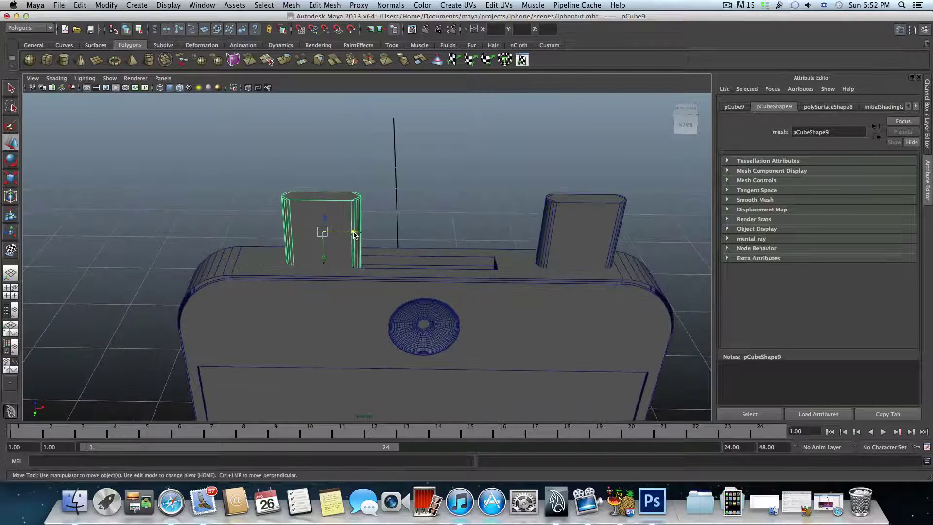
pyautogui.moveTo(354, 235); pyautogui.dragTo(308, 237)
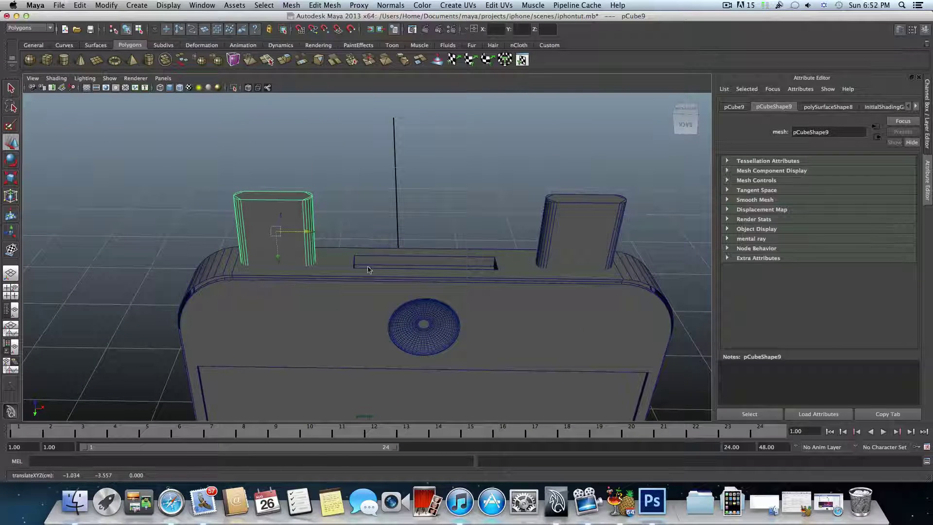
pyautogui.keyDown('alt'); pyautogui.moveTo(443, 296); pyautogui.dragTo(533, 286); pyautogui.keyUp('alt')
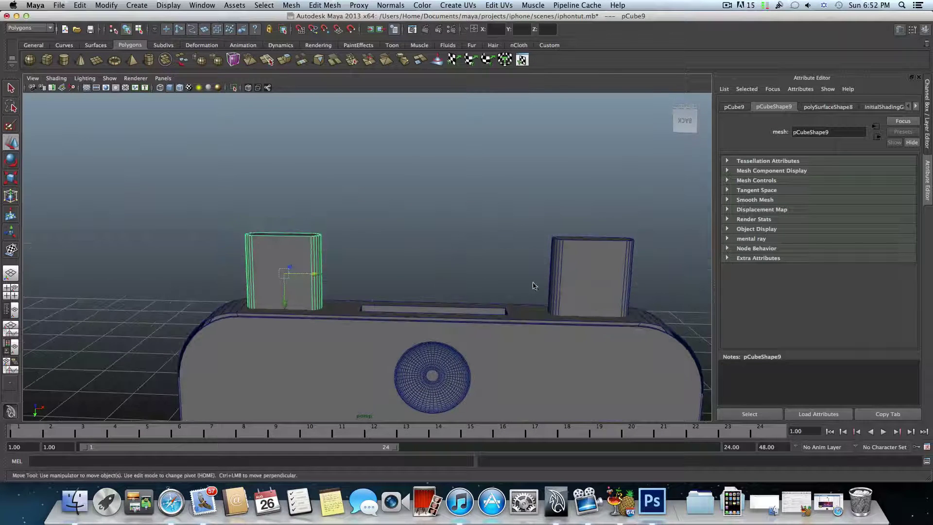
# - Scale the right-hand box pCube7 narrower on X, to 0.451, 0.546, 0.123
pyautogui.click(575, 283)
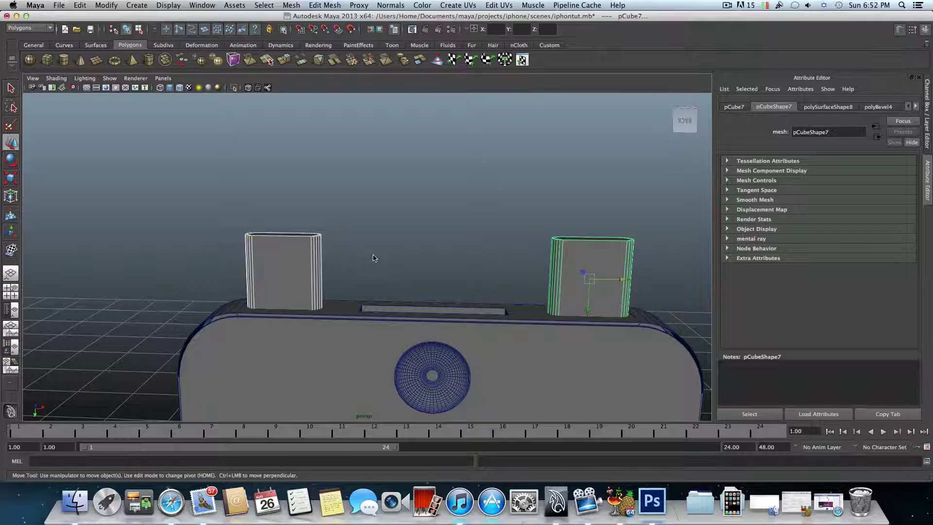
pyautogui.press('r')
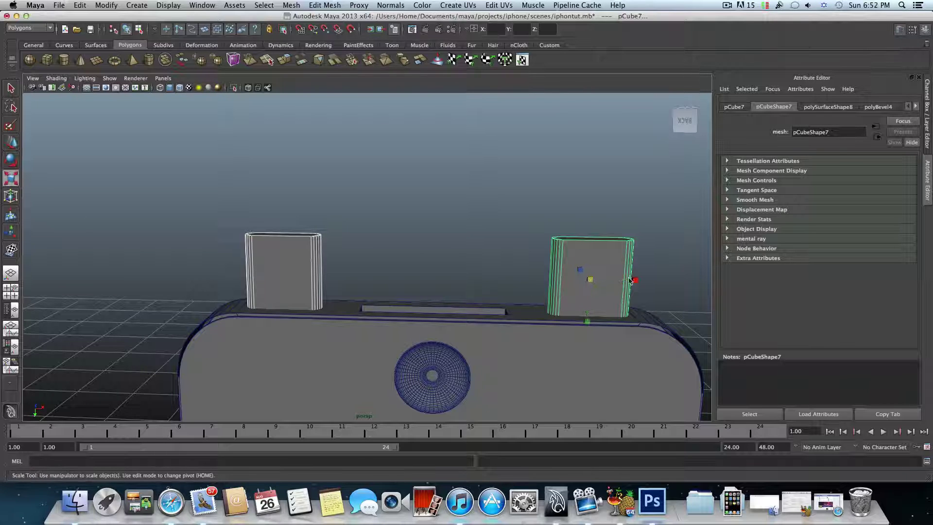
pyautogui.moveTo(630, 280); pyautogui.dragTo(629, 282)
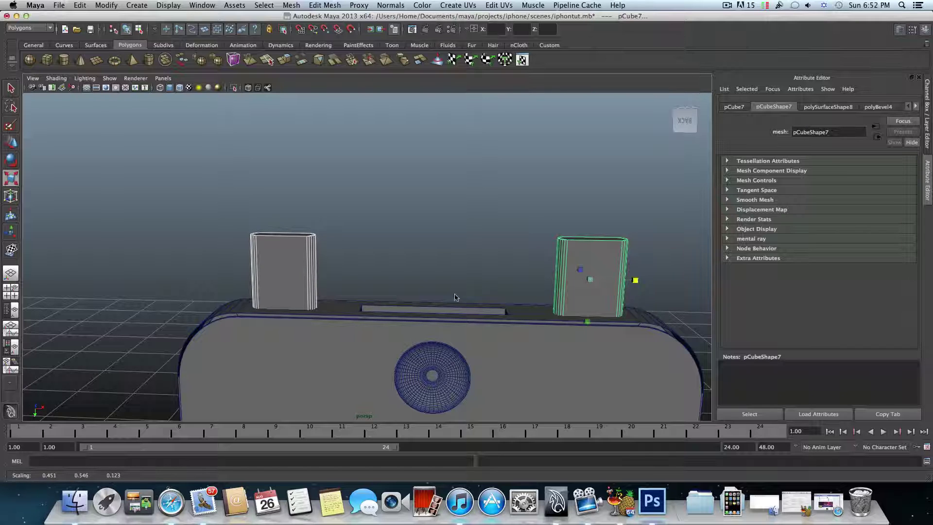
pyautogui.keyDown('alt'); pyautogui.moveTo(457, 297); pyautogui.dragTo(399, 286); pyautogui.keyUp('alt')
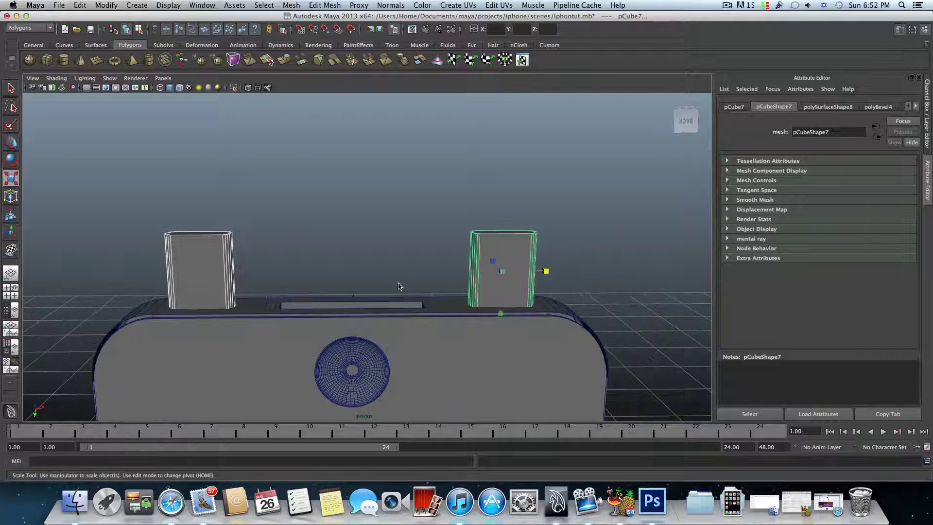
pyautogui.moveTo(340, 234)
pyautogui.keyDown('alt'); pyautogui.mouseDown()
pyautogui.moveTo(339, 264)
pyautogui.moveTo(335, 240)
pyautogui.mouseUp(); pyautogui.keyUp('alt')
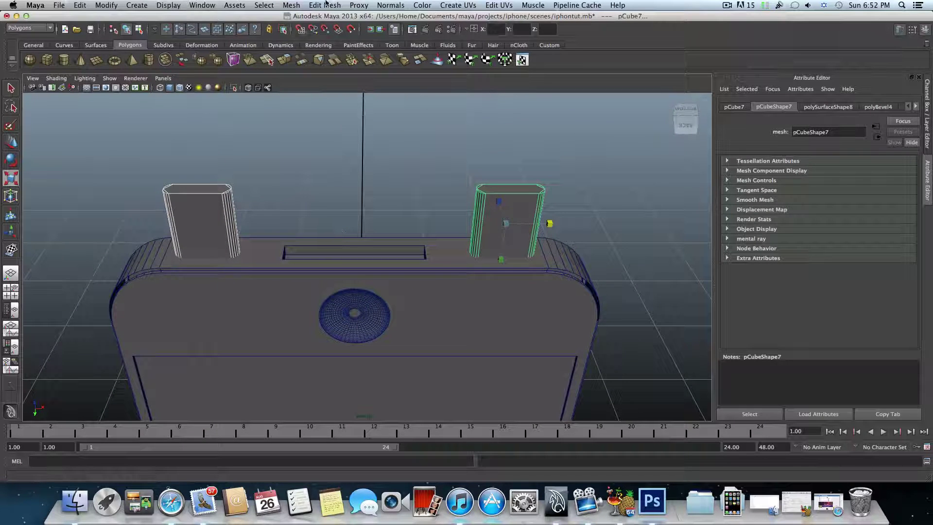
# - Combine the two boxes into one mesh, polySurface8, and select it with the phone body
pyautogui.click(291, 4)
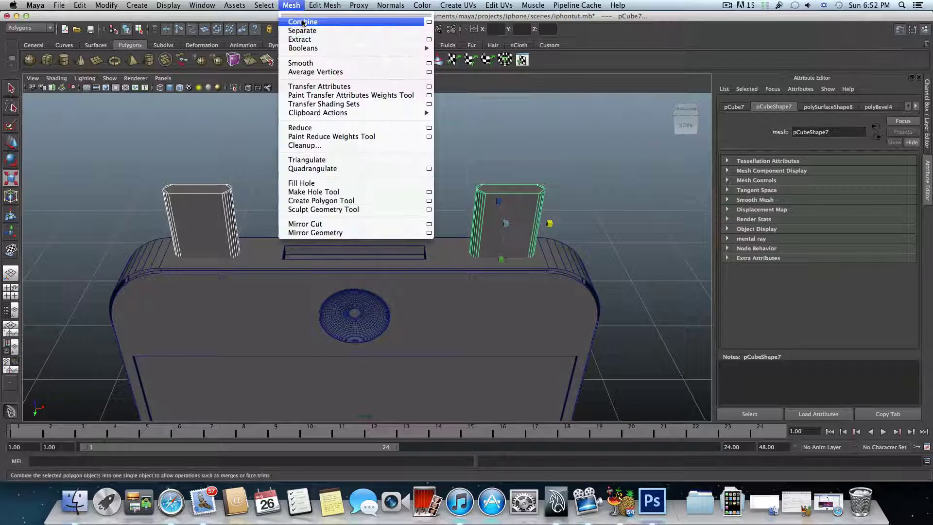
pyautogui.click(309, 22)
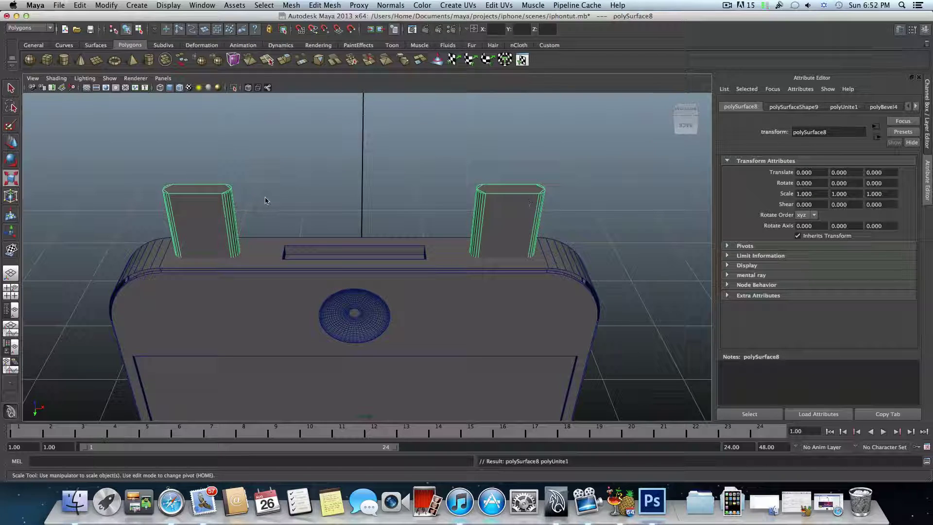
pyautogui.click(308, 276)
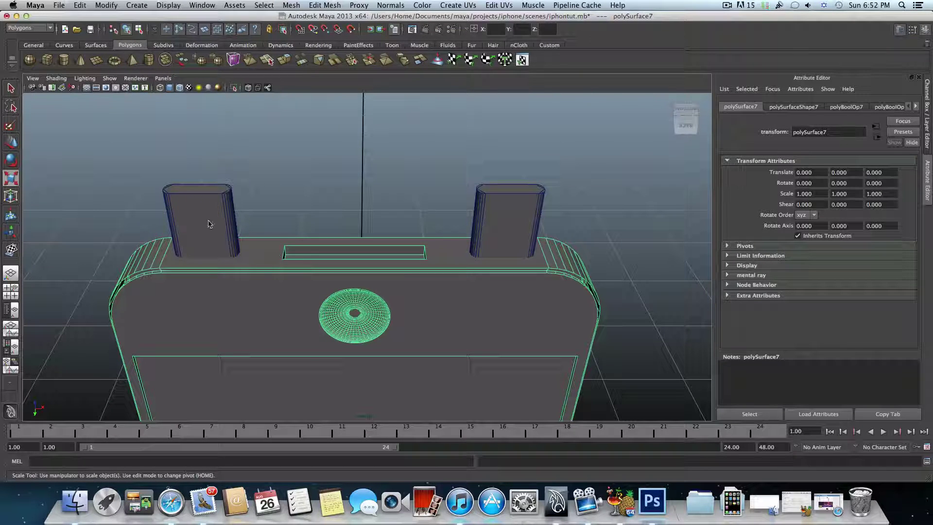
pyautogui.keyDown('shift'); pyautogui.click(505, 205); pyautogui.keyUp('shift')
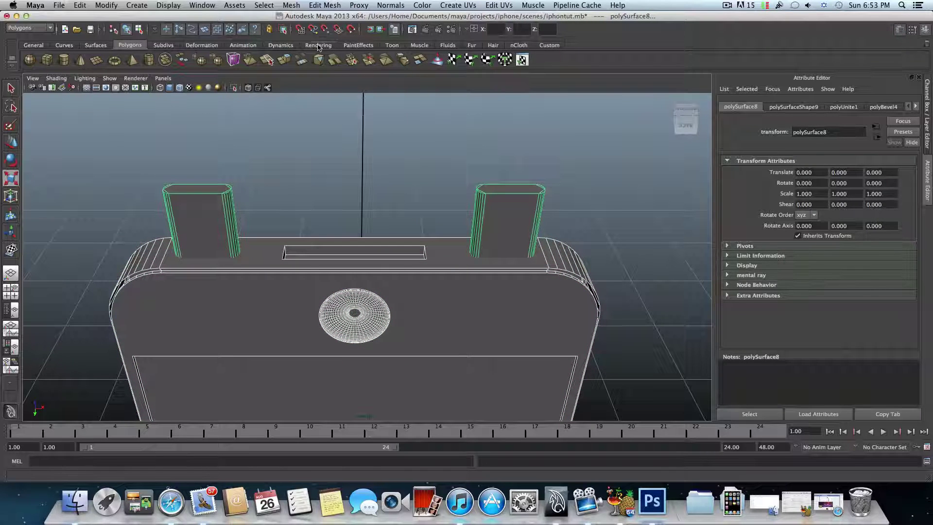
# - Show the scene in wireframe from a back view with only the combined boxes selected
pyautogui.press('4')
pyautogui.moveTo(354, 192)
pyautogui.keyDown('alt'); pyautogui.mouseDown()
pyautogui.moveTo(358, 158)
pyautogui.moveTo(346, 160)
pyautogui.moveTo(353, 197)
pyautogui.mouseUp(); pyautogui.keyUp('alt')
pyautogui.press('r')
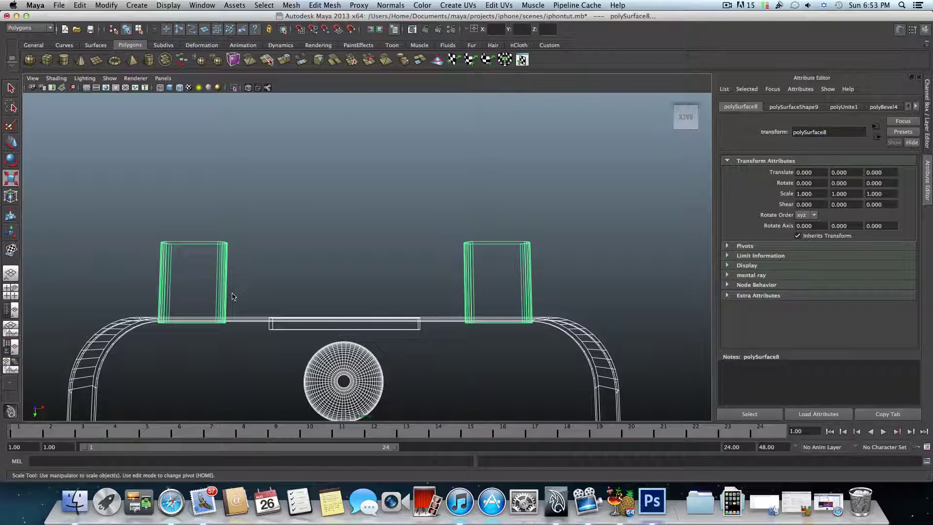
pyautogui.keyDown('alt'); pyautogui.moveTo(232, 295); pyautogui.dragTo(414, 291); pyautogui.keyUp('alt')
pyautogui.click(450, 283)
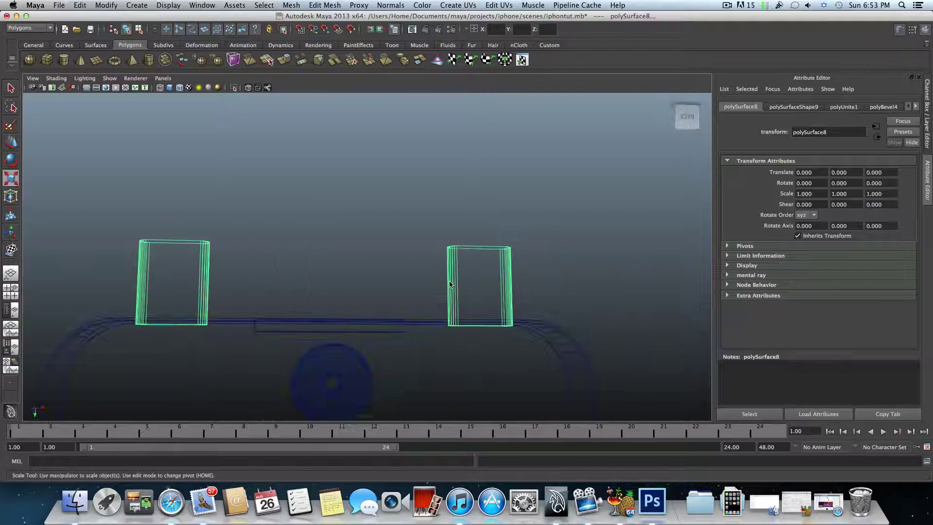
pyautogui.click(11, 142)
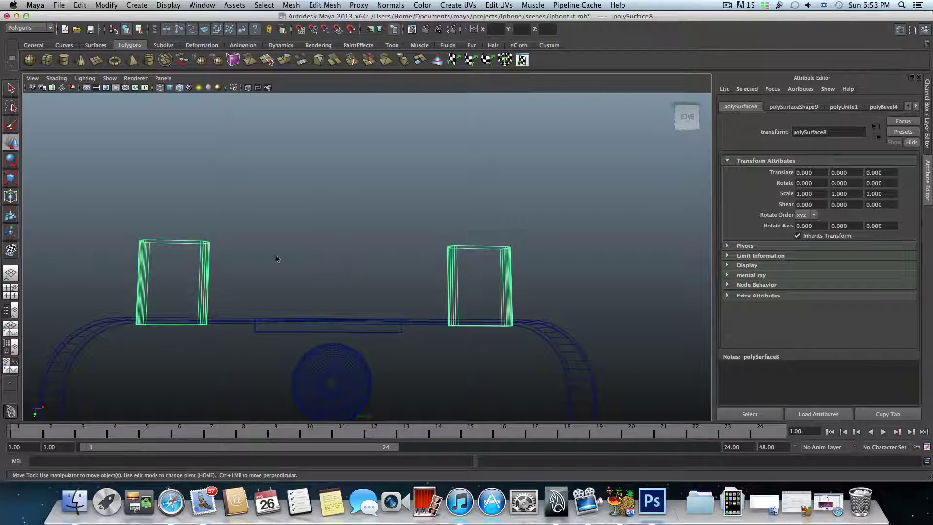
pyautogui.click(106, 5)
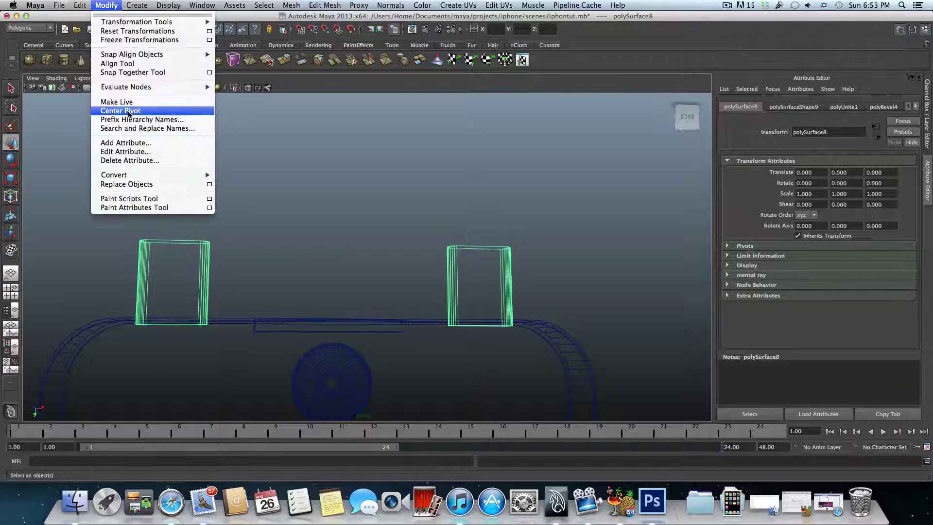
# - Center polySurface8's pivot, raise it to Translate Y 0.013, then select the phone body
pyautogui.click(122, 111)
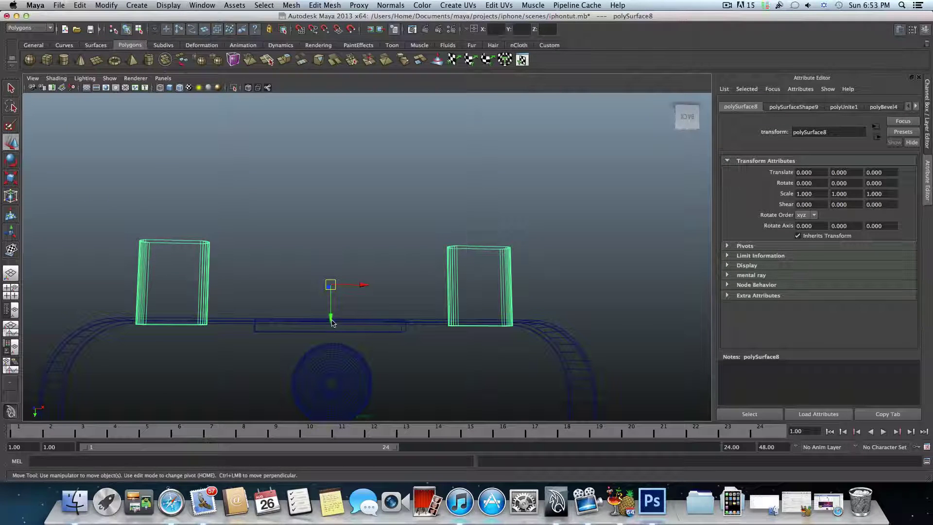
pyautogui.moveTo(330, 323); pyautogui.dragTo(318, 308)
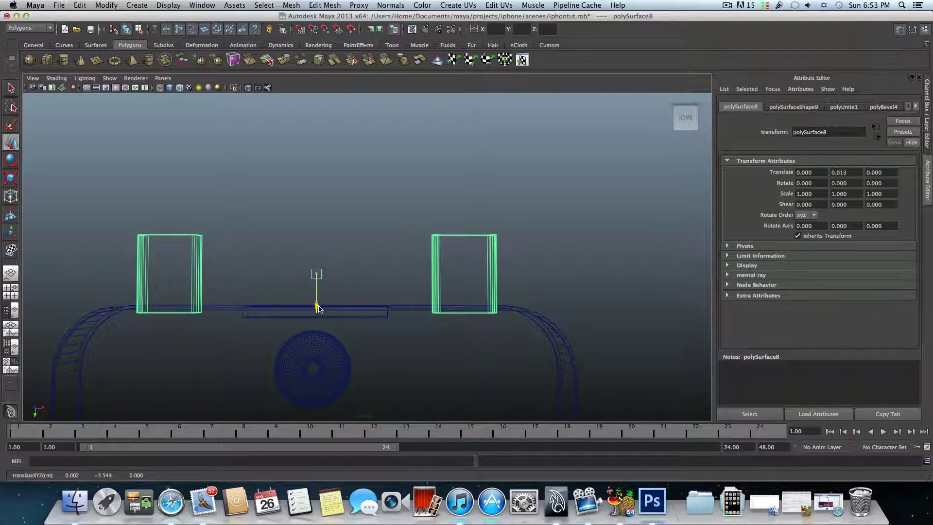
pyautogui.click(282, 308)
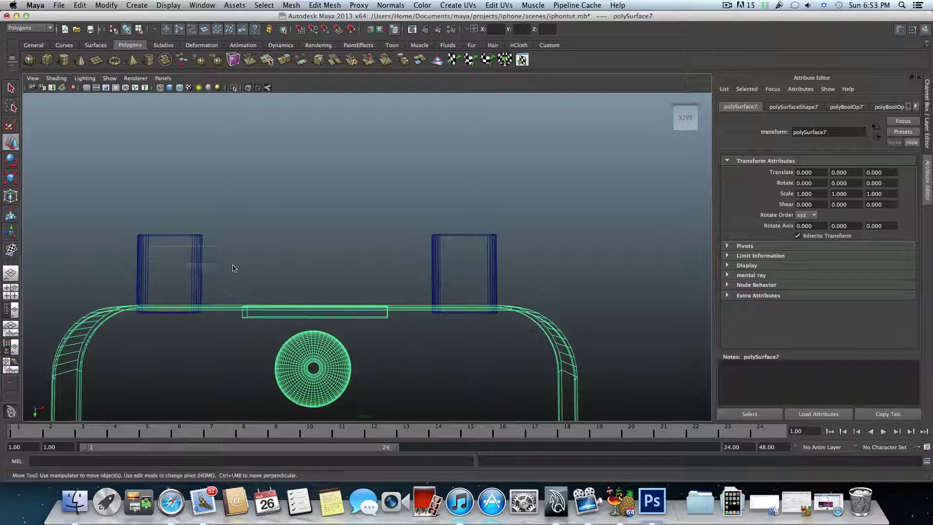
# - Boolean-subtract the combined boxes from the phone body, producing polySurface9
pyautogui.press('z')
pyautogui.click(291, 5)
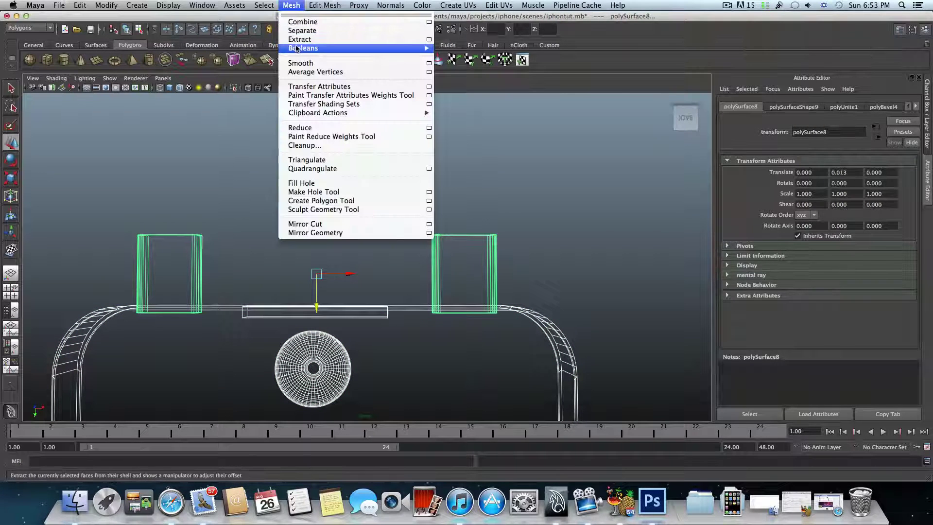
pyautogui.moveTo(414, 48)
pyautogui.click(453, 62)
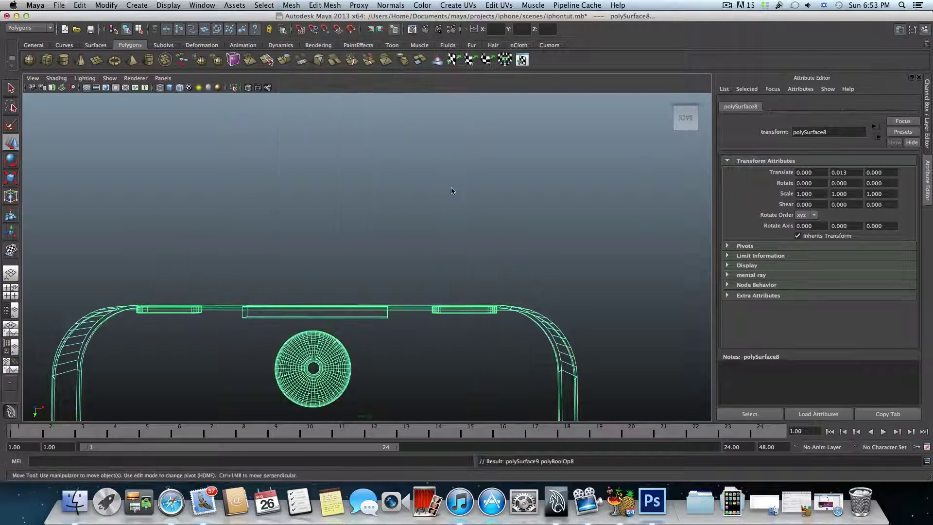
# - Orbit and zoom around the phone to inspect the two new holes in its top edge
pyautogui.keyDown('alt'); pyautogui.moveTo(459, 209); pyautogui.dragTo(385, 192); pyautogui.keyUp('alt')
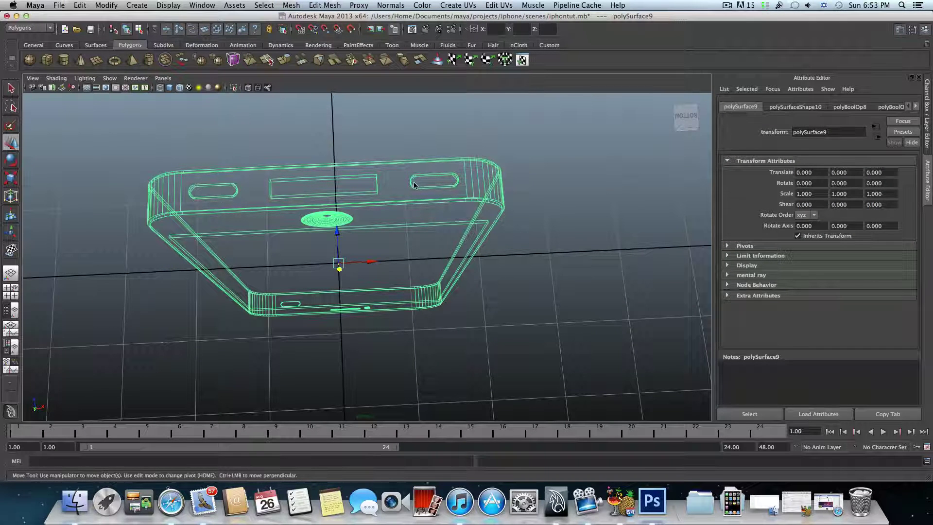
pyautogui.keyDown('alt'); pyautogui.moveTo(280, 243); pyautogui.dragTo(379, 180); pyautogui.keyUp('alt')
pyautogui.keyDown('alt'); pyautogui.moveTo(379, 180); pyautogui.dragTo(234, 242, button='right'); pyautogui.keyUp('alt')
pyautogui.keyDown('alt'); pyautogui.moveTo(343, 242); pyautogui.dragTo(232, 195); pyautogui.keyUp('alt')
pyautogui.keyDown('alt'); pyautogui.moveTo(232, 195); pyautogui.dragTo(362, 227, button='right'); pyautogui.keyUp('alt')
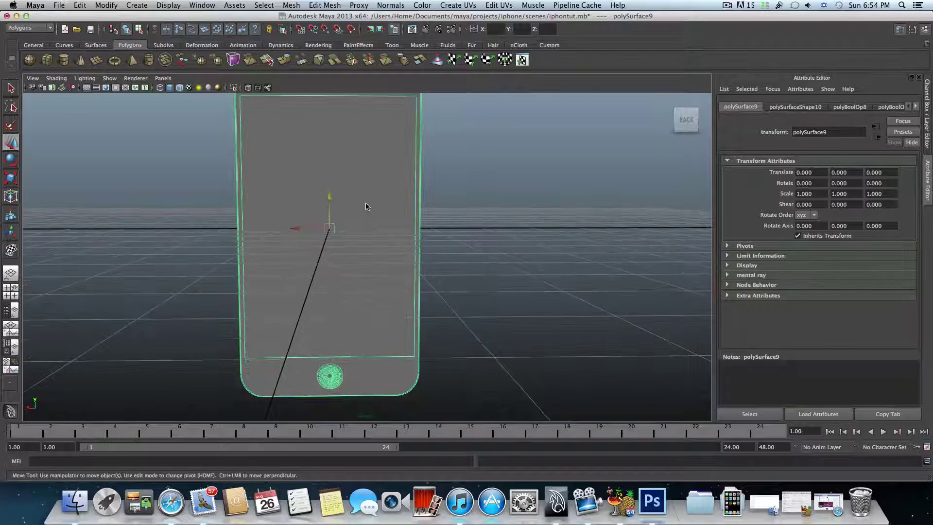
pyautogui.moveTo(369, 204)
pyautogui.keyDown('alt'); pyautogui.mouseDown()
pyautogui.moveTo(395, 208)
pyautogui.moveTo(399, 222)
pyautogui.moveTo(323, 211)
pyautogui.moveTo(362, 202)
pyautogui.mouseUp(); pyautogui.keyUp('alt')
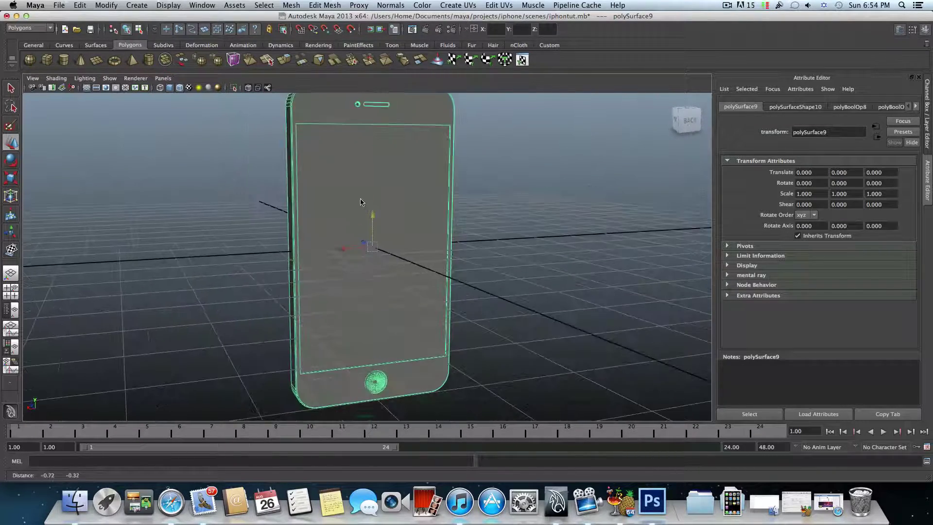
# - Create a polygon cylinder beside the phone at X 3.597 and rotate it 90° on Z
pyautogui.click(63, 60)
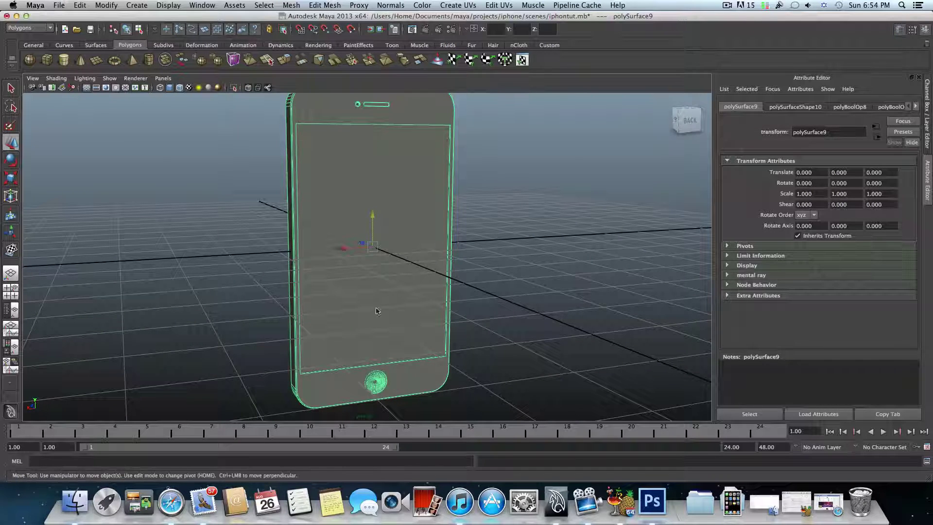
pyautogui.moveTo(340, 252); pyautogui.dragTo(162, 268)
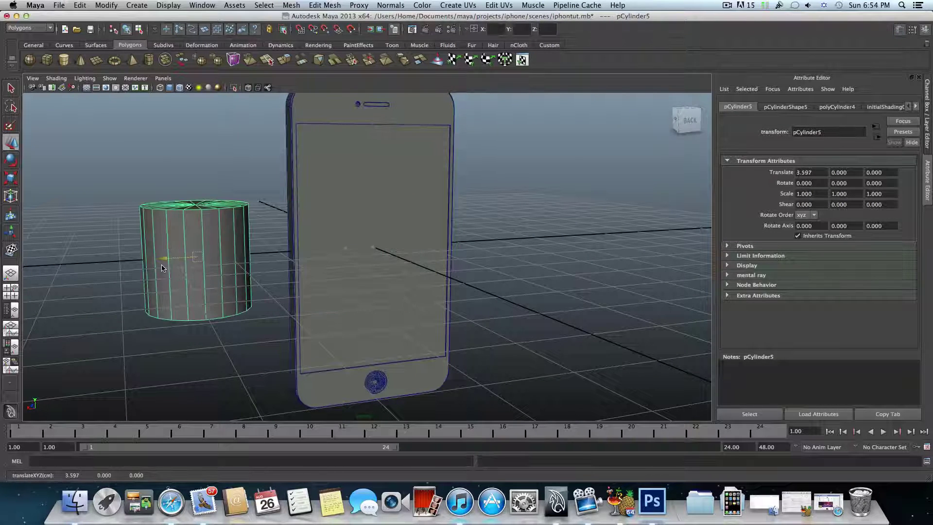
pyautogui.click(11, 158)
pyautogui.moveTo(189, 217); pyautogui.dragTo(165, 245)
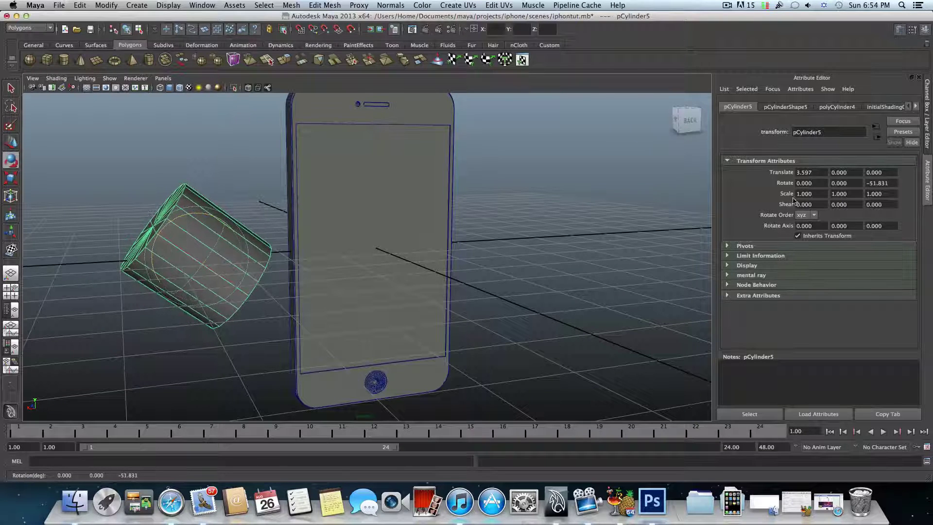
pyautogui.click(878, 184)
pyautogui.write('90')
pyautogui.press('Return')
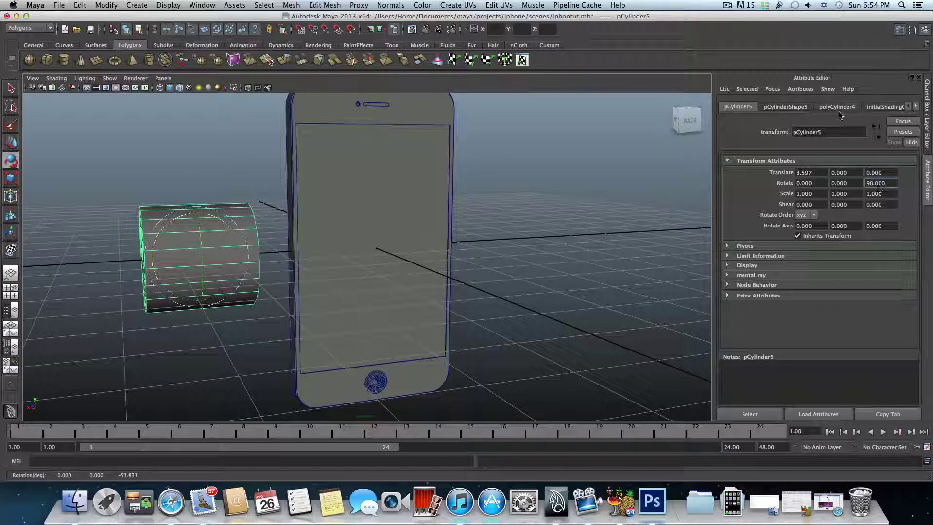
# - Set the cylinder's Subdivisions Axis to 50
pyautogui.click(821, 107)
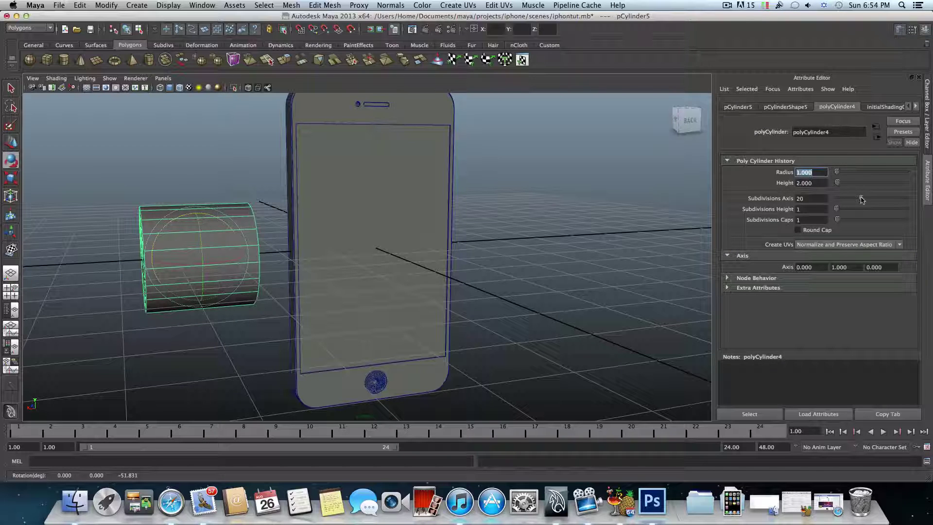
pyautogui.moveTo(862, 200); pyautogui.dragTo(881, 200)
pyautogui.moveTo(903, 200); pyautogui.dragTo(907, 199)
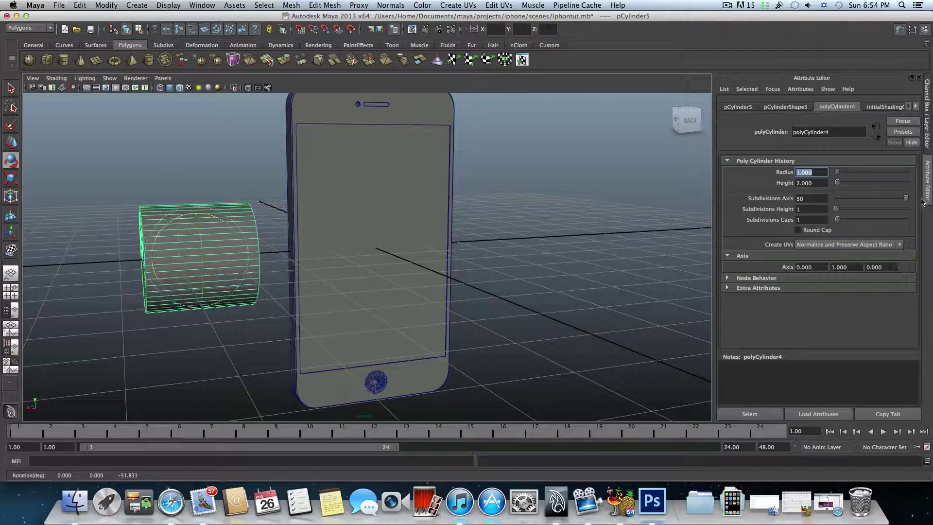
pyautogui.keyDown('alt'); pyautogui.moveTo(198, 177); pyautogui.dragTo(171, 291); pyautogui.keyUp('alt')
pyautogui.press('r')
# - Raise the small cylinder pCylinder5 up beside the phone's side edge
pyautogui.click(170, 294)
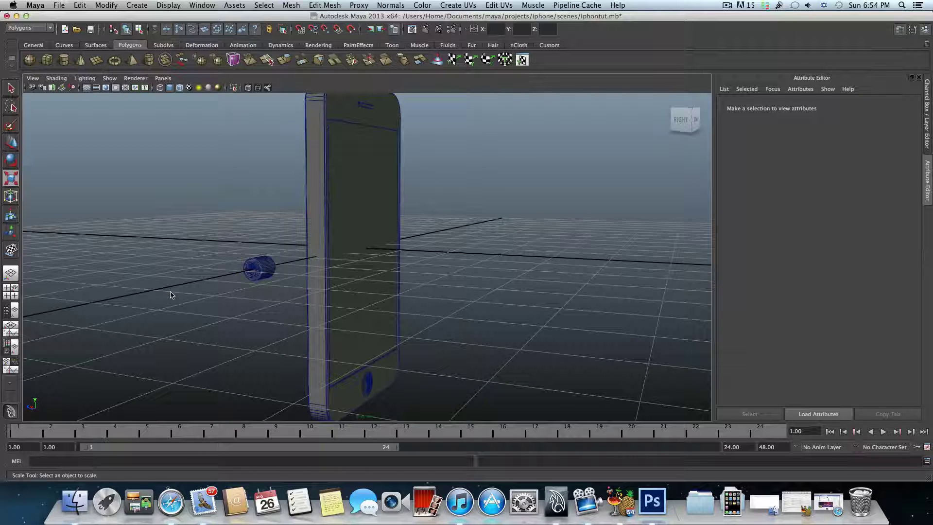
pyautogui.click(271, 273)
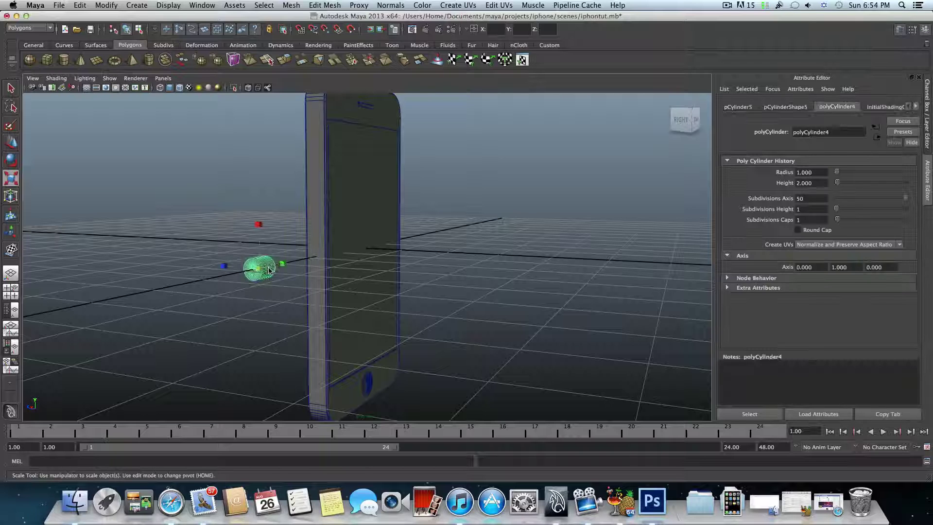
pyautogui.click(12, 141)
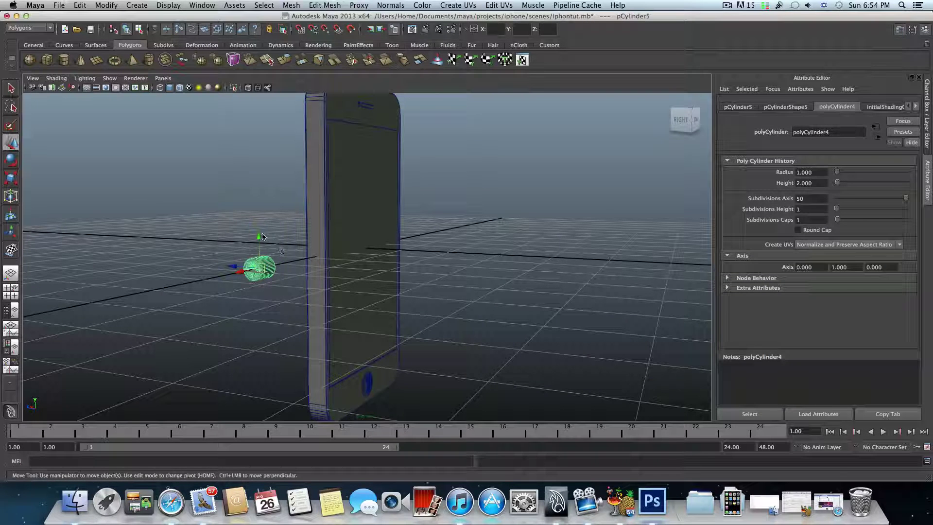
pyautogui.moveTo(260, 234); pyautogui.dragTo(287, 119)
# - Duplicate it with Ctrl+D so the copy pCylinder6 sits above the original
pyautogui.hotkey('ctrl', 'd')
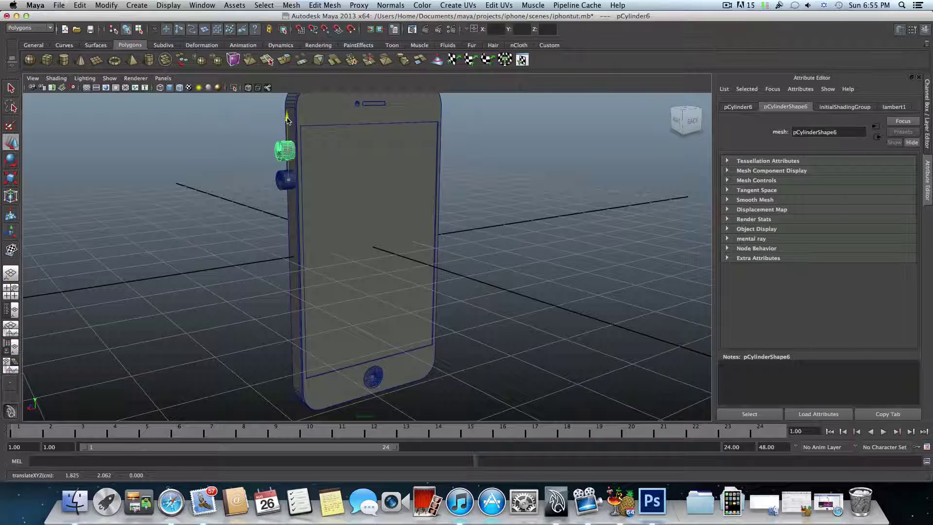
pyautogui.click(285, 180)
pyautogui.scroll(3, 351, 212)
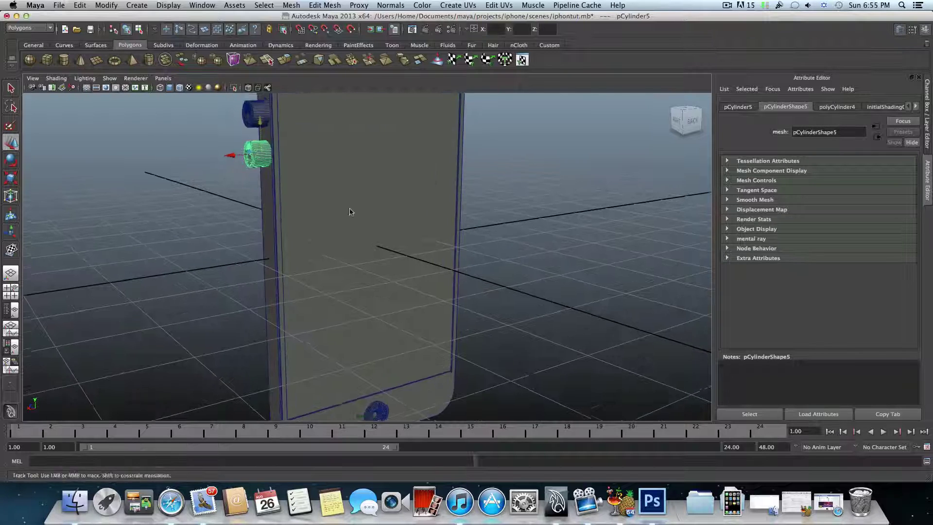
pyautogui.keyDown('alt'); pyautogui.moveTo(351, 212); pyautogui.dragTo(371, 264, button='middle'); pyautogui.keyUp('alt')
pyautogui.keyDown('alt'); pyautogui.moveTo(372, 264); pyautogui.dragTo(355, 258); pyautogui.keyUp('alt')
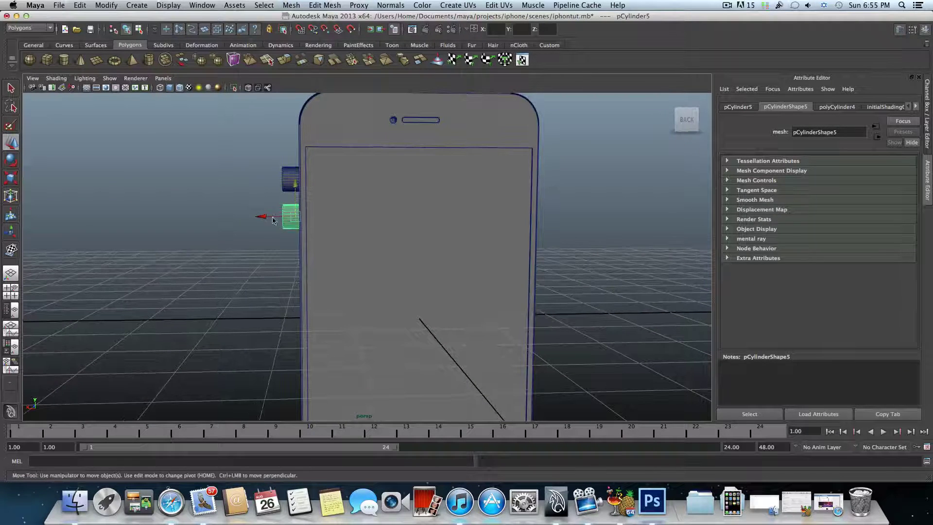
pyautogui.click(9, 178)
# - Undo an accidental scale, then slide both cylinders along X against the phone's edge
pyautogui.keyDown('alt'); pyautogui.moveTo(235, 233); pyautogui.dragTo(341, 223); pyautogui.keyUp('alt')
pyautogui.press('z')
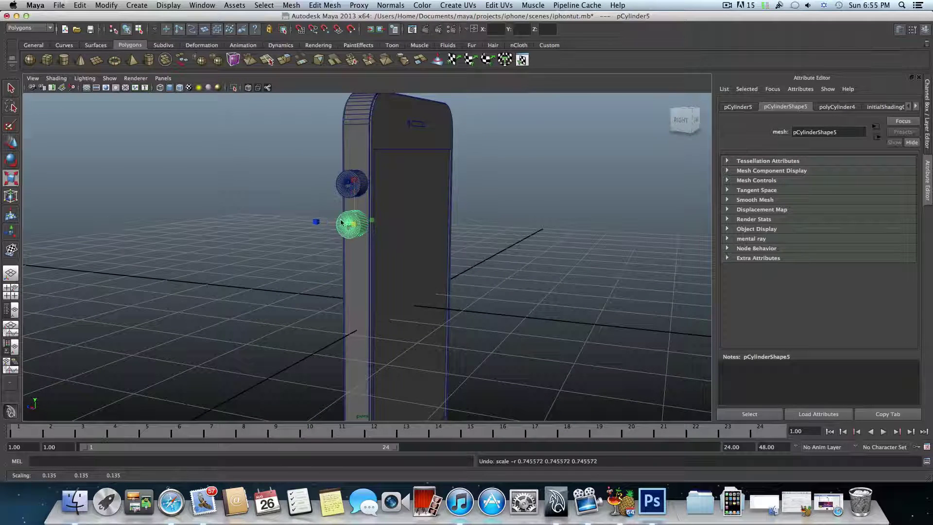
pyautogui.keyDown('shift'); pyautogui.click(345, 189); pyautogui.keyUp('shift')
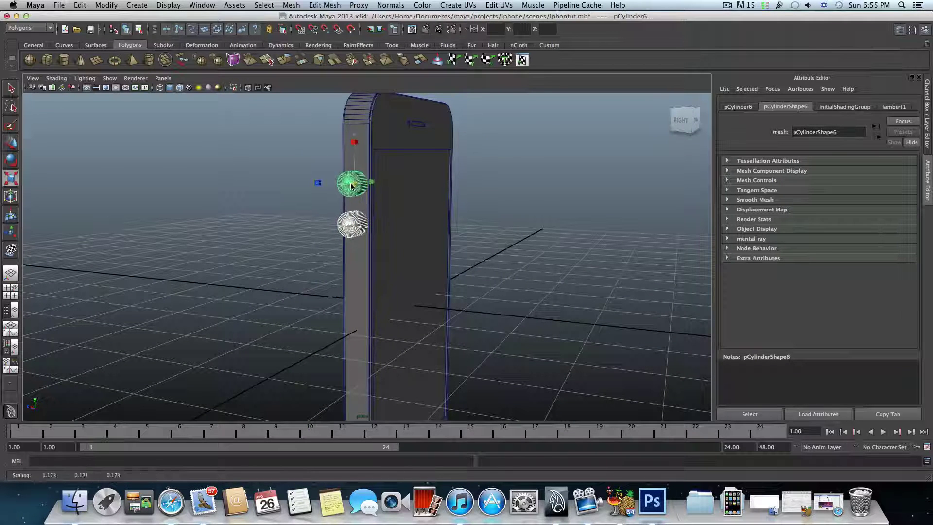
pyautogui.keyDown('alt'); pyautogui.moveTo(354, 184); pyautogui.dragTo(382, 245); pyautogui.keyUp('alt')
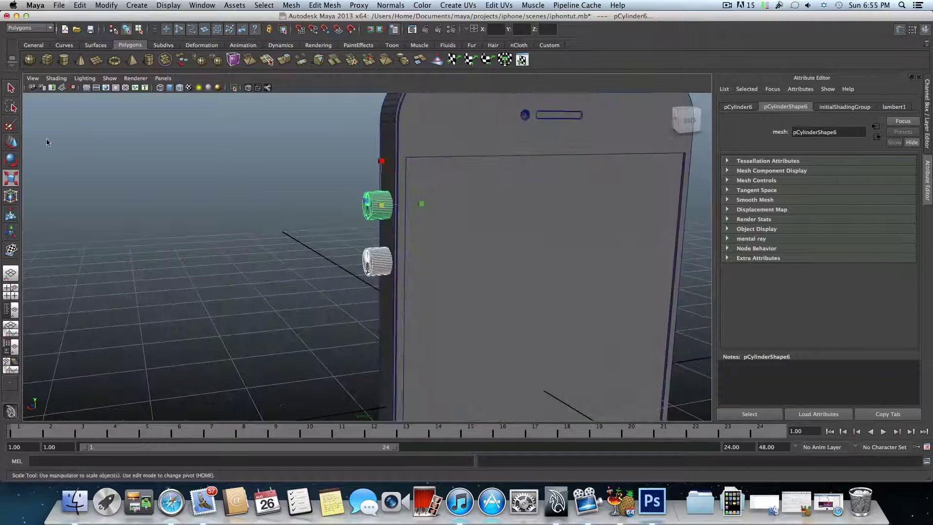
pyautogui.click(4, 145)
pyautogui.moveTo(349, 206)
pyautogui.mouseDown()
pyautogui.moveTo(322, 207)
pyautogui.moveTo(348, 209)
pyautogui.mouseUp()
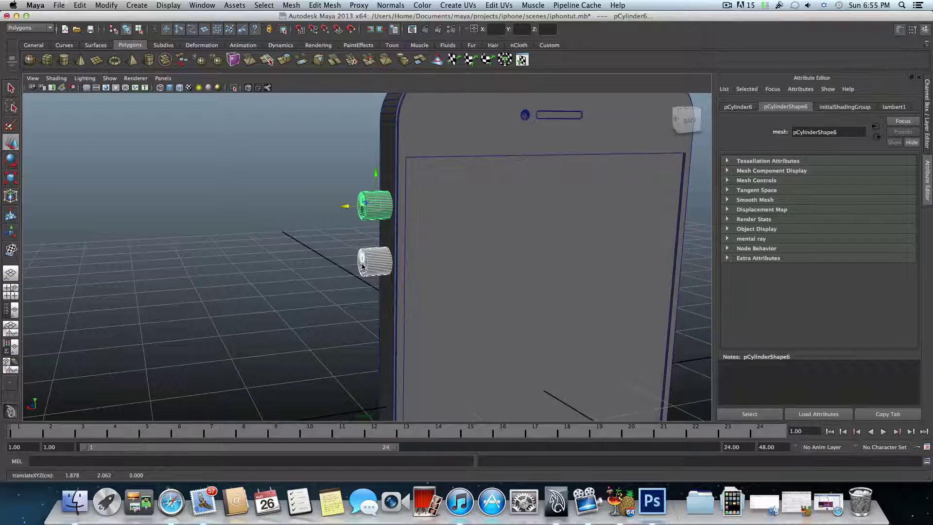
# - Check the cylinders from an angled front view, selecting the lower then the upper one
pyautogui.moveTo(362, 265)
pyautogui.keyDown('alt'); pyautogui.mouseDown()
pyautogui.moveTo(406, 262)
pyautogui.moveTo(366, 251)
pyautogui.mouseUp(); pyautogui.keyUp('alt')
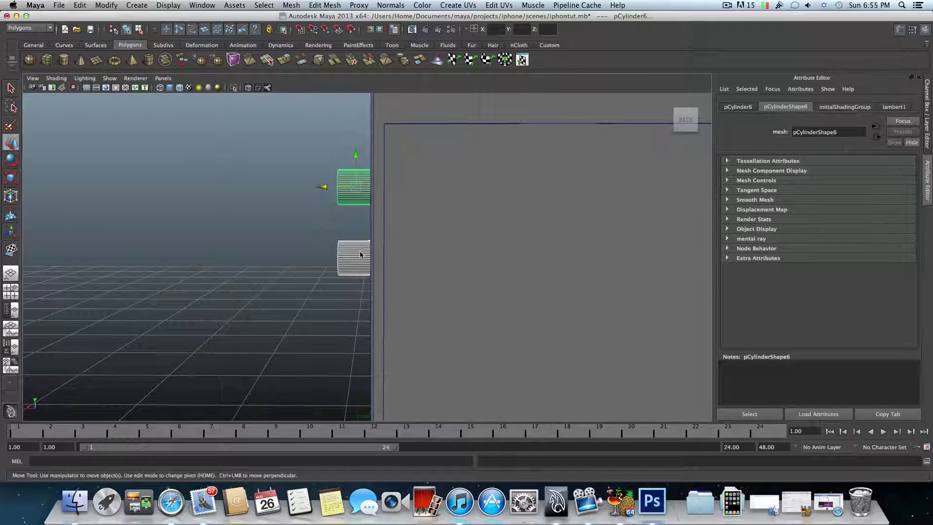
pyautogui.click(360, 251)
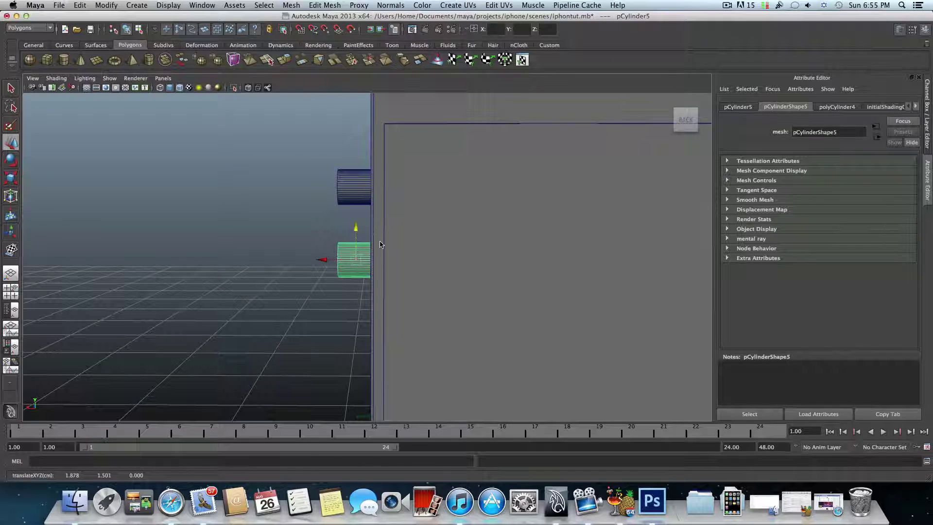
pyautogui.keyDown('alt'); pyautogui.moveTo(380, 244); pyautogui.dragTo(387, 224); pyautogui.keyUp('alt')
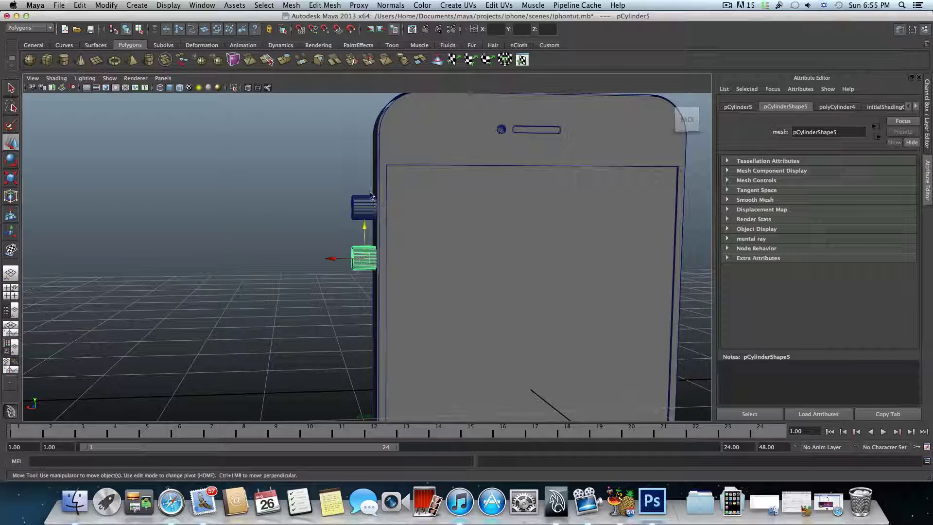
pyautogui.click(365, 212)
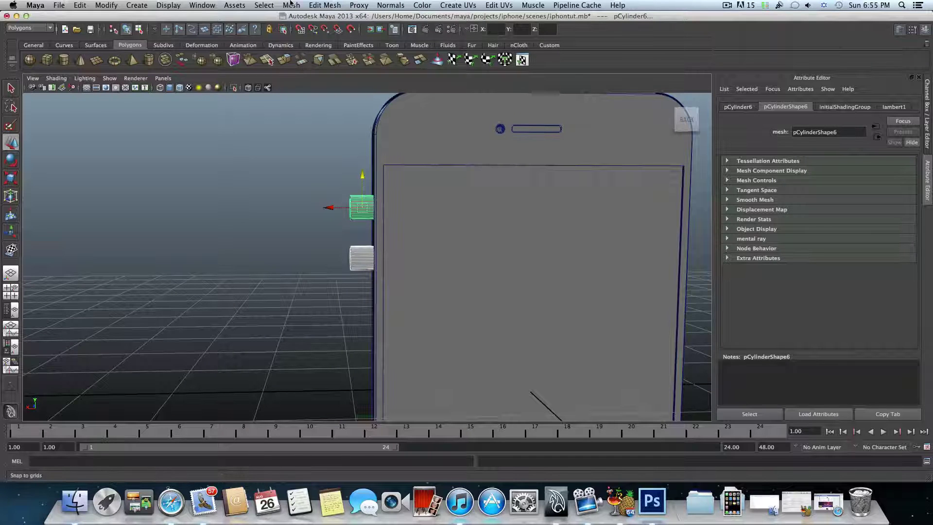
# - Duplicate both cylinders and move the spare copies left, away from the phone
pyautogui.press('super+d')
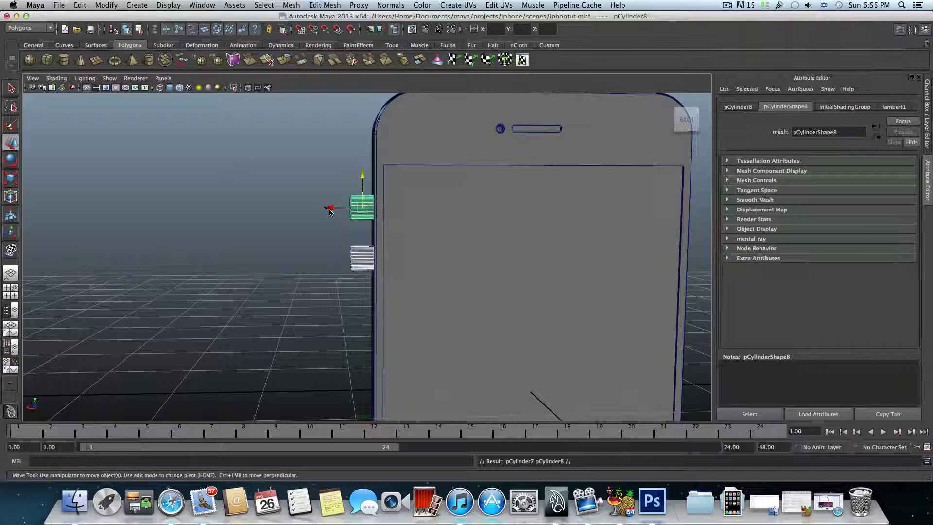
pyautogui.moveTo(330, 211); pyautogui.dragTo(219, 210)
pyautogui.moveTo(343, 189); pyautogui.dragTo(355, 320)
pyautogui.moveTo(264, 194); pyautogui.dragTo(250, 300)
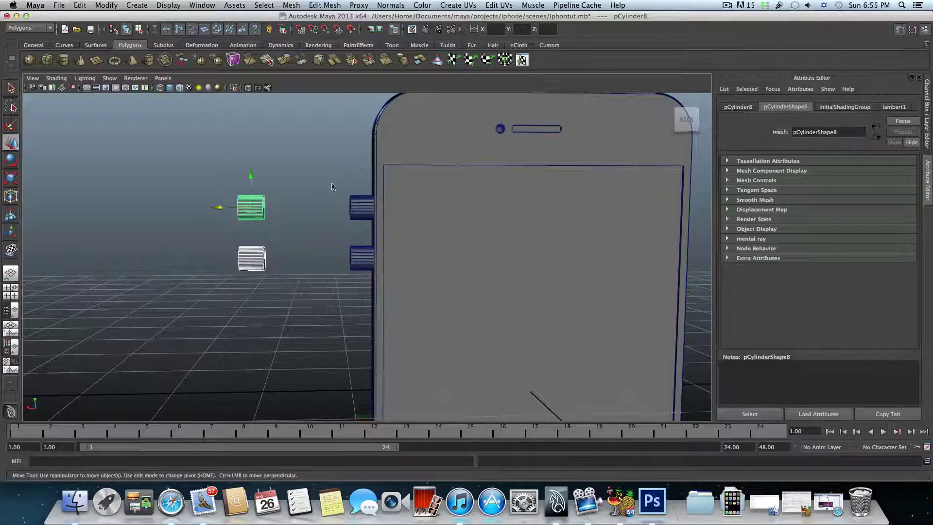
pyautogui.moveTo(332, 187); pyautogui.dragTo(355, 283)
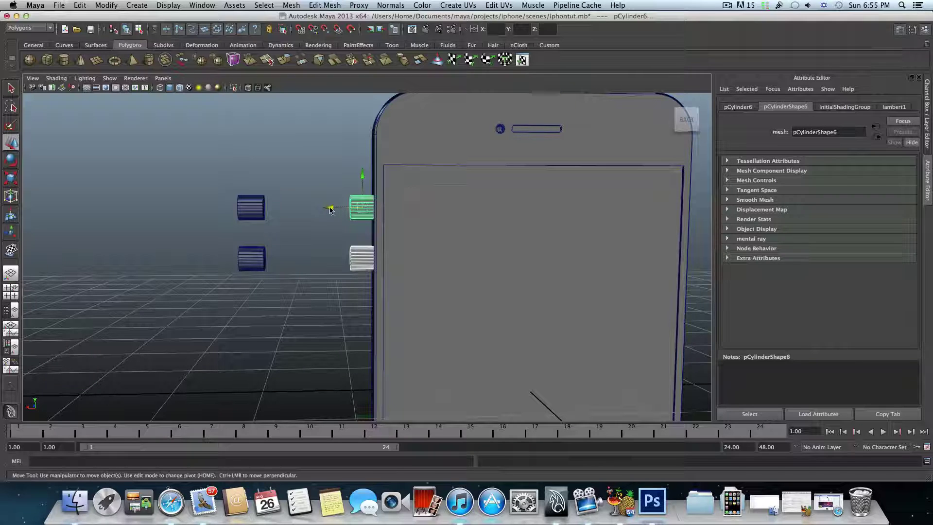
# - Push the two original cylinders flush against the phone's side edge
pyautogui.click(292, 6)
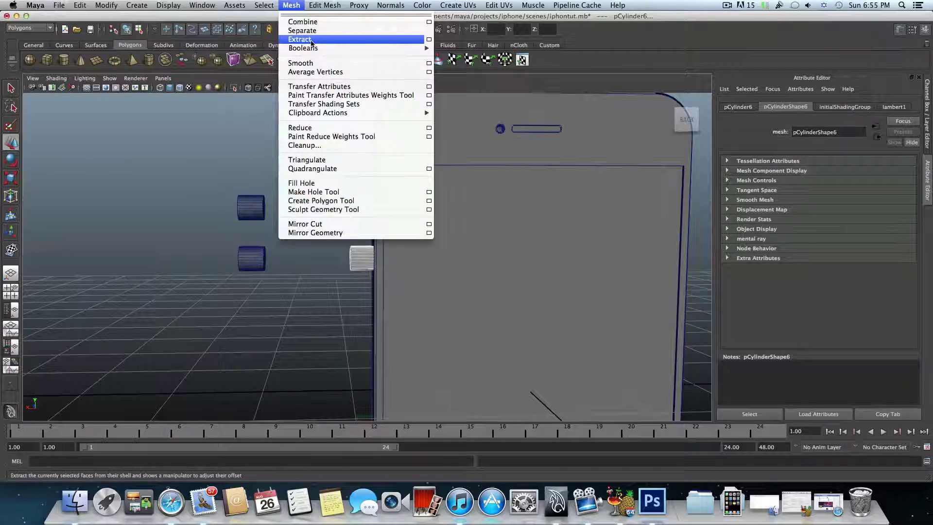
pyautogui.click(216, 120)
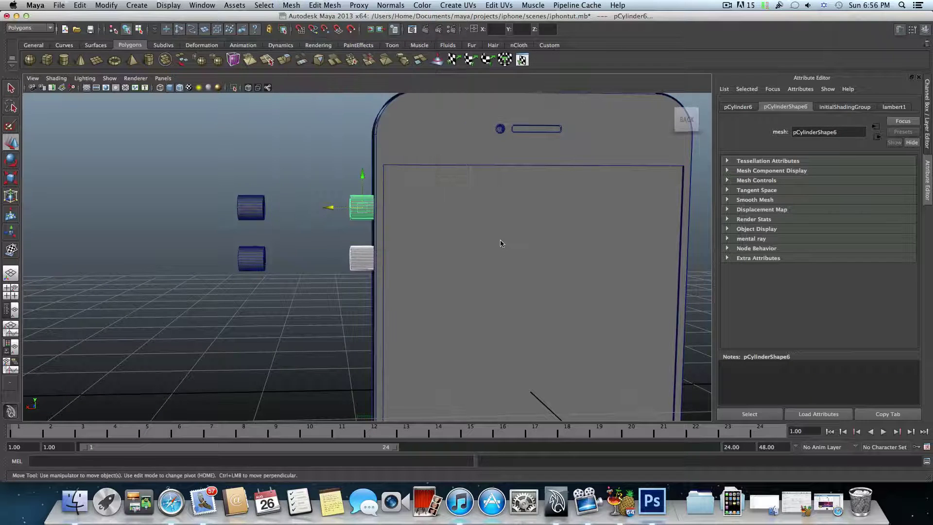
pyautogui.keyDown('alt'); pyautogui.moveTo(500, 242); pyautogui.dragTo(418, 237); pyautogui.keyUp('alt')
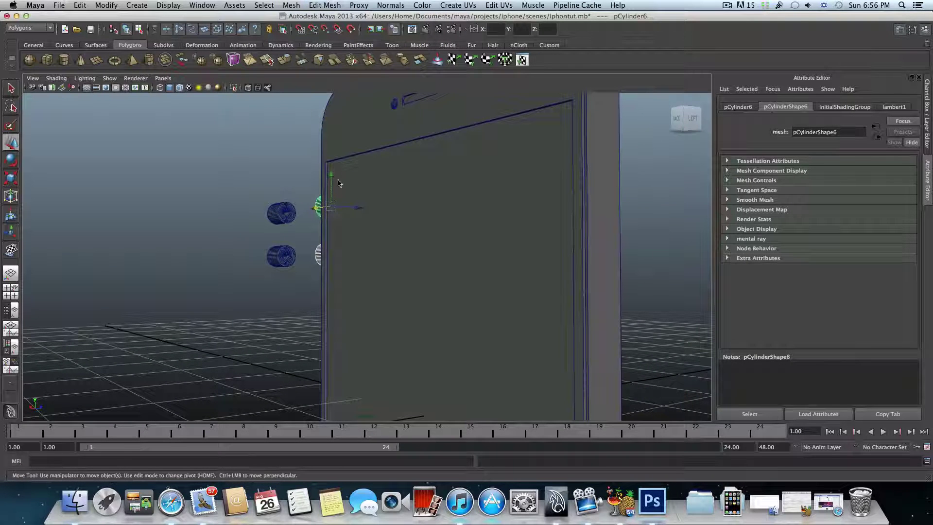
pyautogui.keyDown('alt'); pyautogui.moveTo(329, 183); pyautogui.dragTo(396, 208); pyautogui.keyUp('alt')
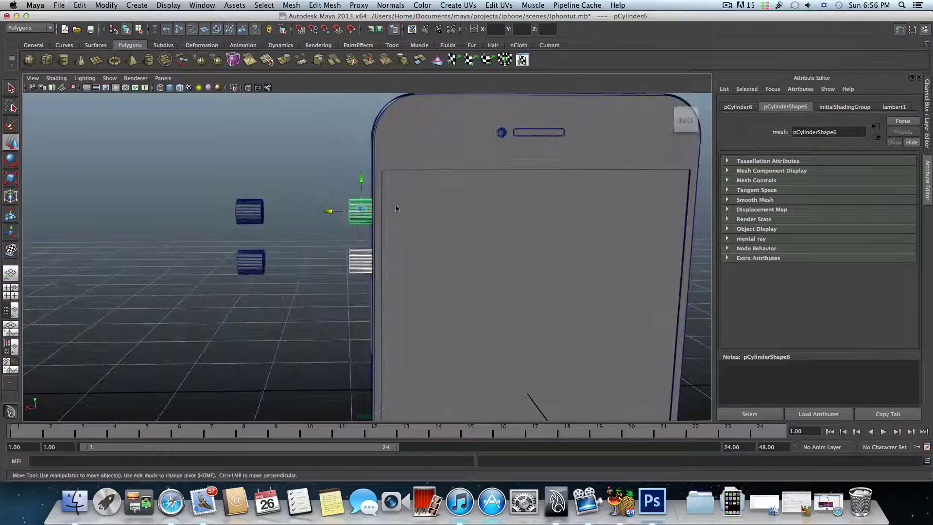
pyautogui.moveTo(332, 210)
pyautogui.mouseDown()
pyautogui.moveTo(353, 210)
pyautogui.moveTo(337, 212)
pyautogui.mouseUp()
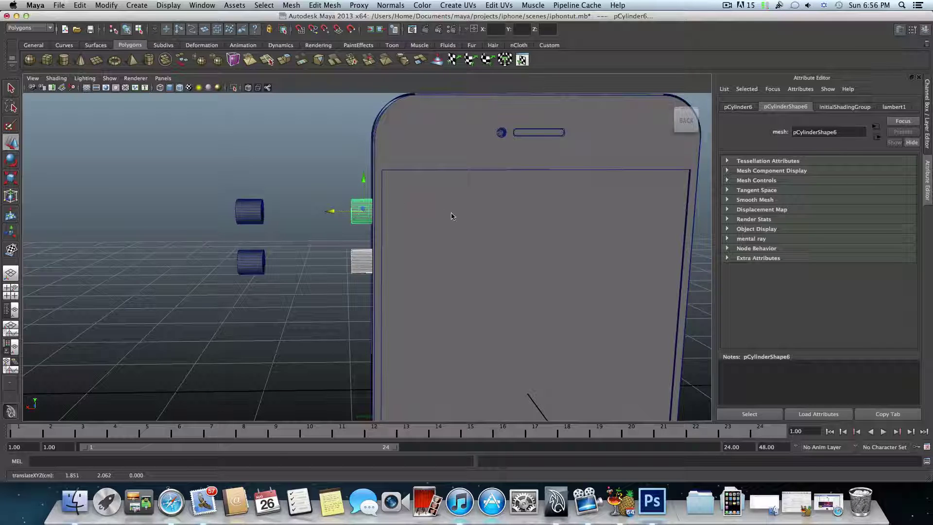
pyautogui.keyDown('alt'); pyautogui.moveTo(409, 215); pyautogui.dragTo(391, 199); pyautogui.keyUp('alt')
pyautogui.moveTo(324, 192); pyautogui.dragTo(349, 208)
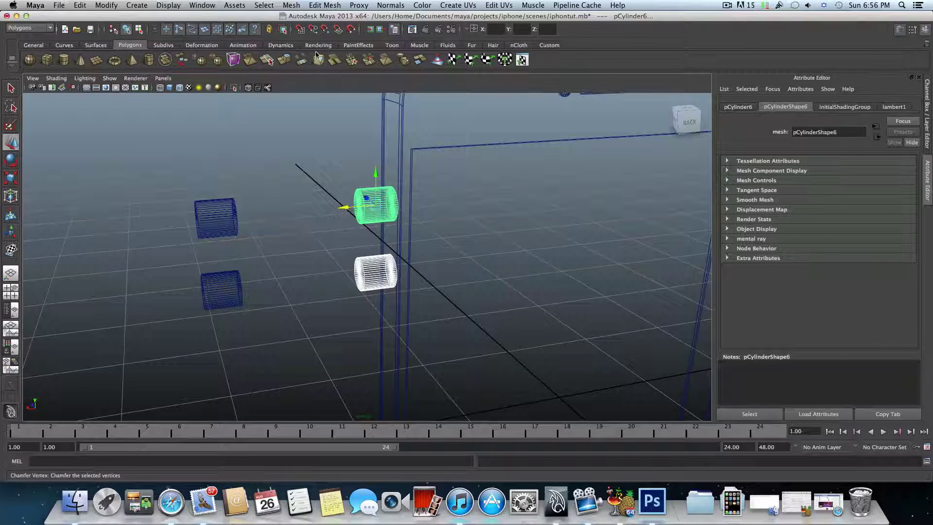
# - Return to shaded display and combine the two edge cylinders into polySurface10
pyautogui.press('5')
pyautogui.moveTo(411, 169)
pyautogui.keyDown('alt'); pyautogui.mouseDown()
pyautogui.moveTo(413, 160)
pyautogui.moveTo(421, 166)
pyautogui.mouseUp(); pyautogui.keyUp('alt')
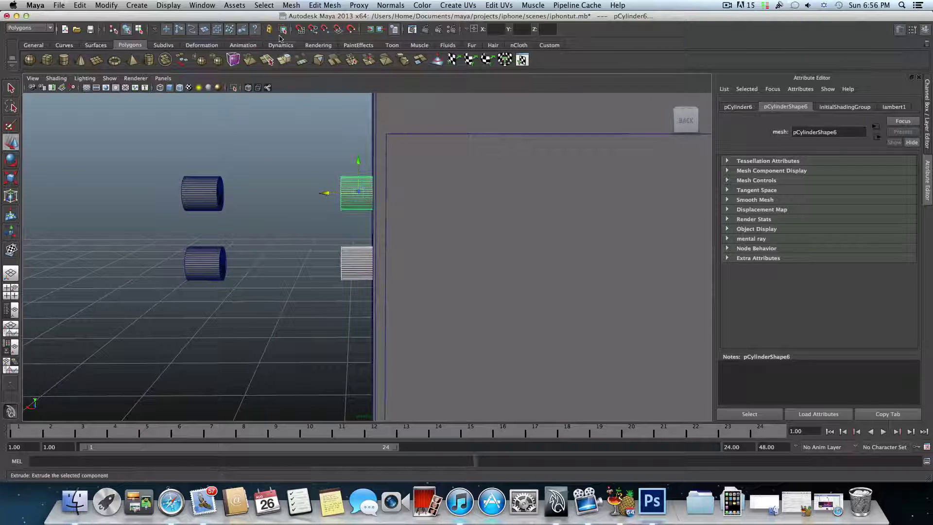
pyautogui.click(292, 5)
pyautogui.click(302, 22)
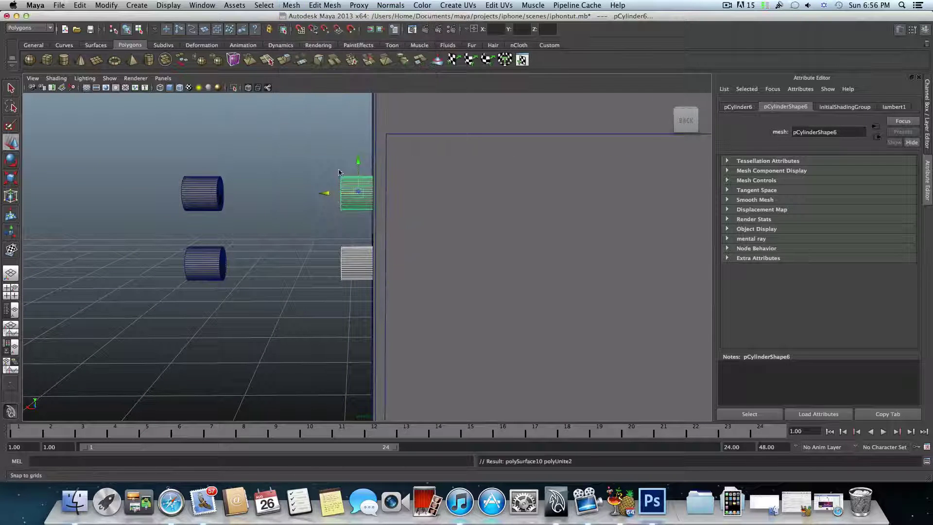
# - Center the pivot of the combined side cylinders
pyautogui.click(399, 195)
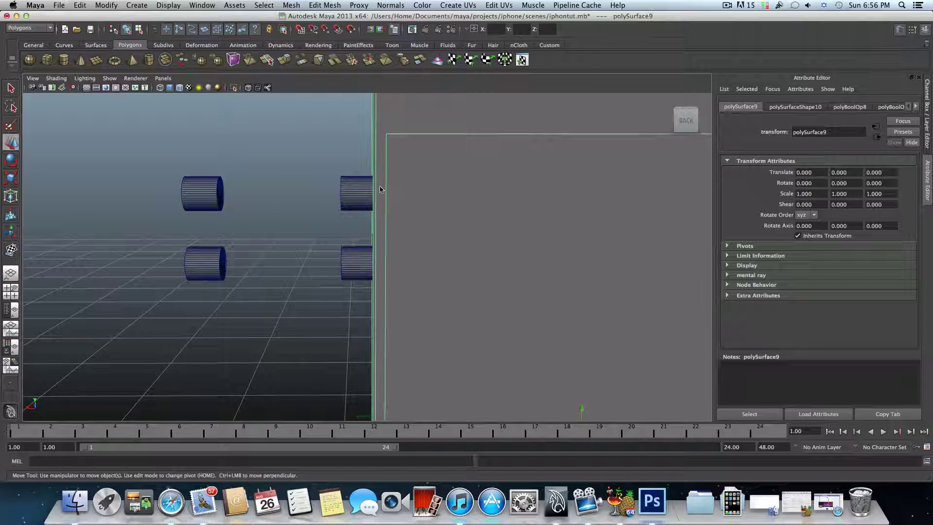
pyautogui.click(357, 193)
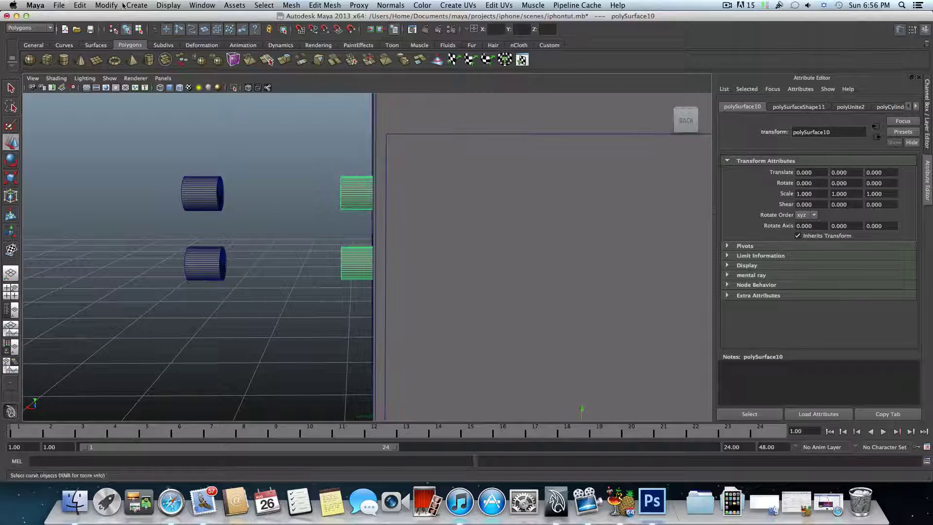
pyautogui.click(104, 6)
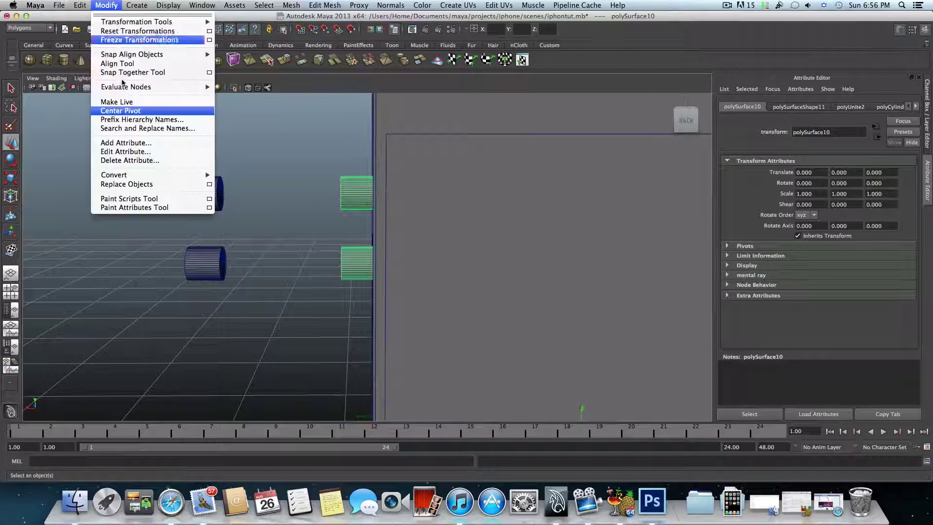
pyautogui.click(126, 110)
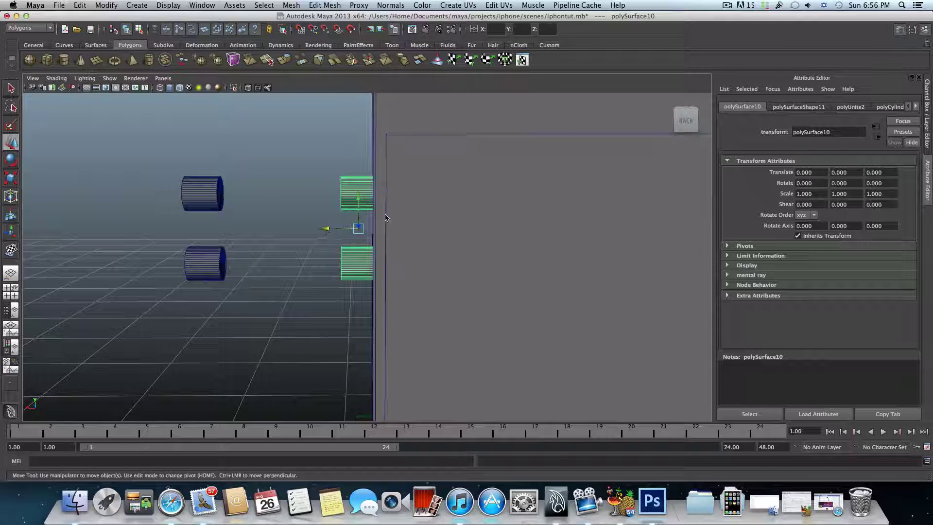
# - Boolean-subtract the cylinders from the phone body, cutting two side button holes (polySurface11)
pyautogui.click(392, 185)
pyautogui.scroll(-2, 393, 223)
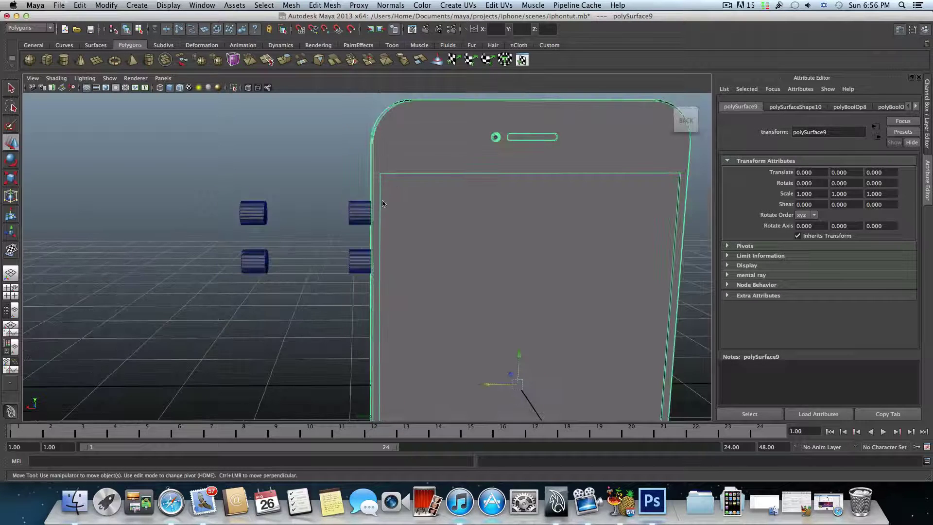
pyautogui.click(361, 212)
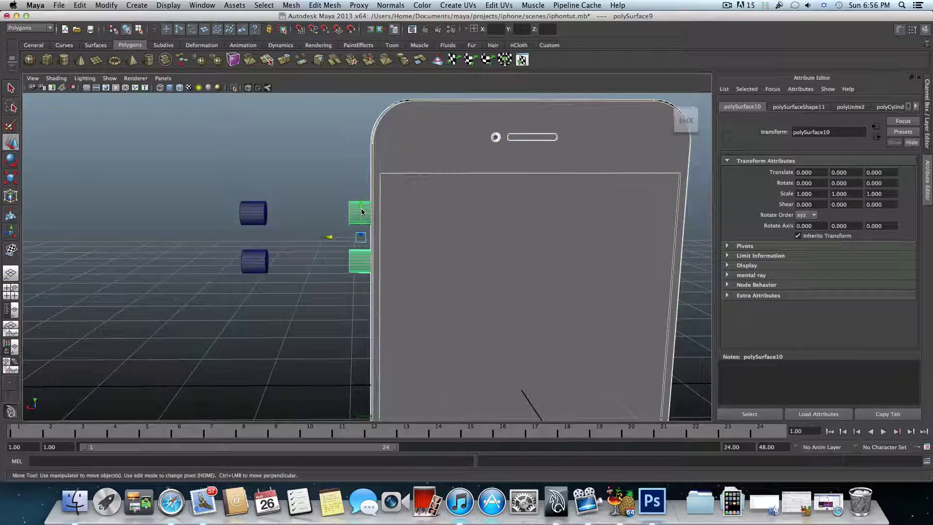
pyautogui.click(292, 5)
pyautogui.moveTo(314, 49)
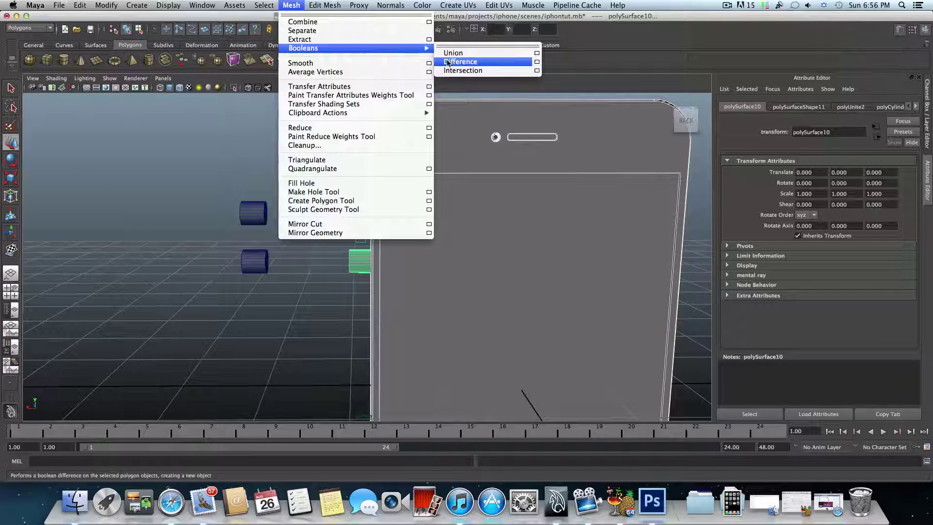
pyautogui.click(447, 63)
pyautogui.keyDown('alt'); pyautogui.moveTo(323, 217); pyautogui.dragTo(386, 209); pyautogui.keyUp('alt')
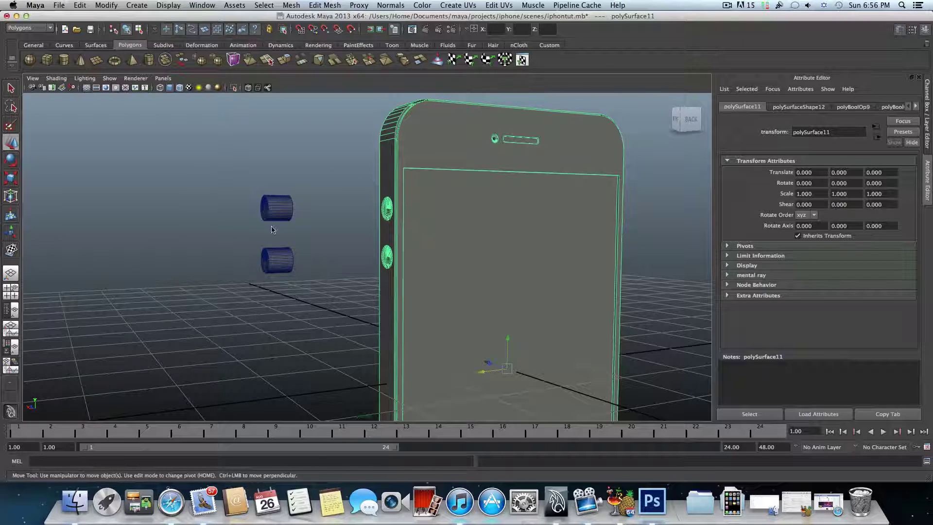
# - Move the spare cylinders toward the phone's side, shorten them, and undo the boolean cut
pyautogui.click(284, 265)
pyautogui.keyDown('shift'); pyautogui.click(277, 209); pyautogui.keyUp('shift')
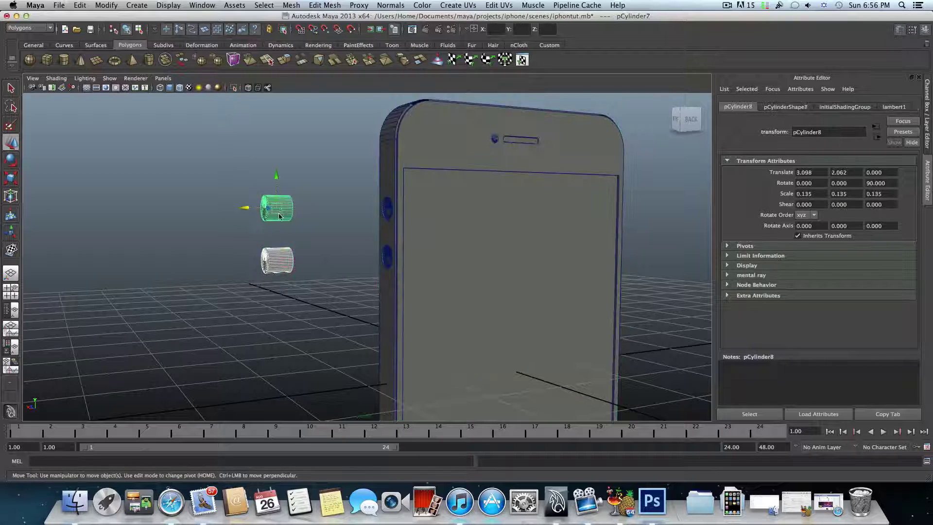
pyautogui.moveTo(262, 211); pyautogui.dragTo(352, 212)
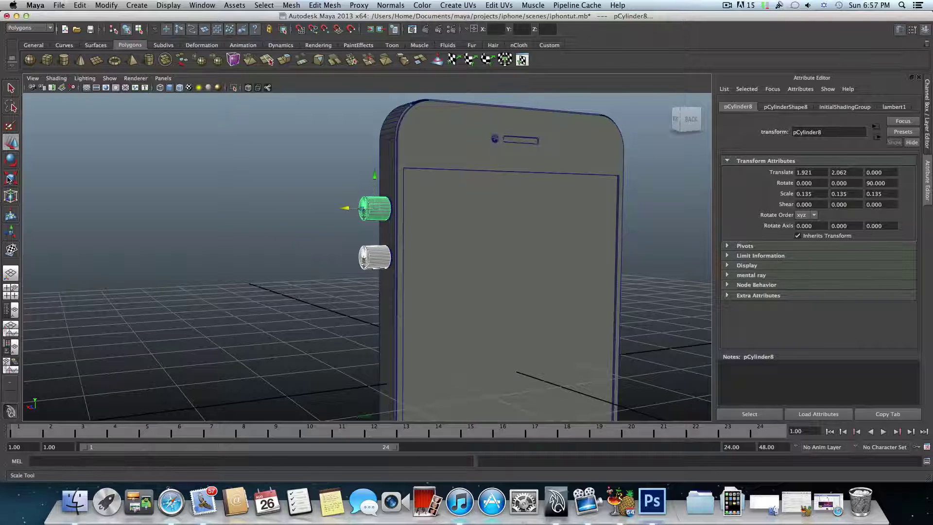
pyautogui.click(9, 179)
pyautogui.moveTo(414, 210); pyautogui.dragTo(401, 210)
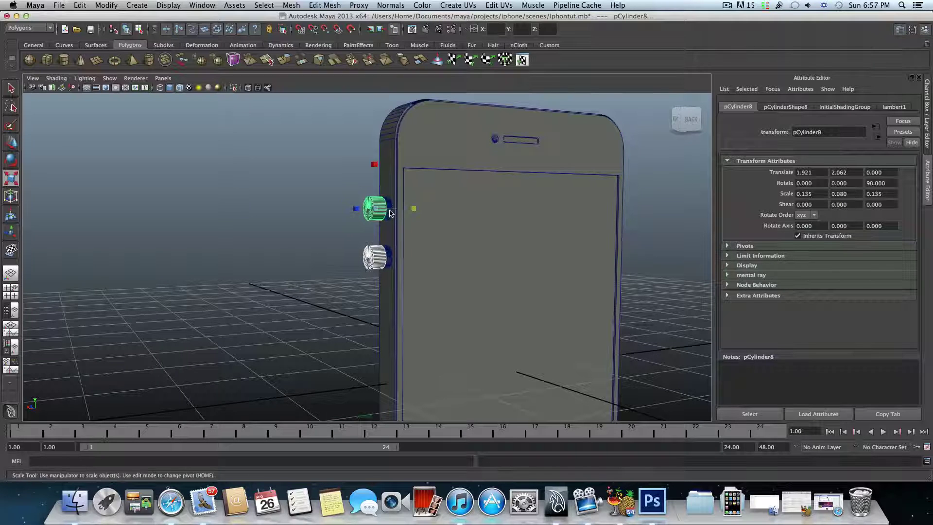
pyautogui.click(390, 213)
pyautogui.hotkey('ctrl', 'z')
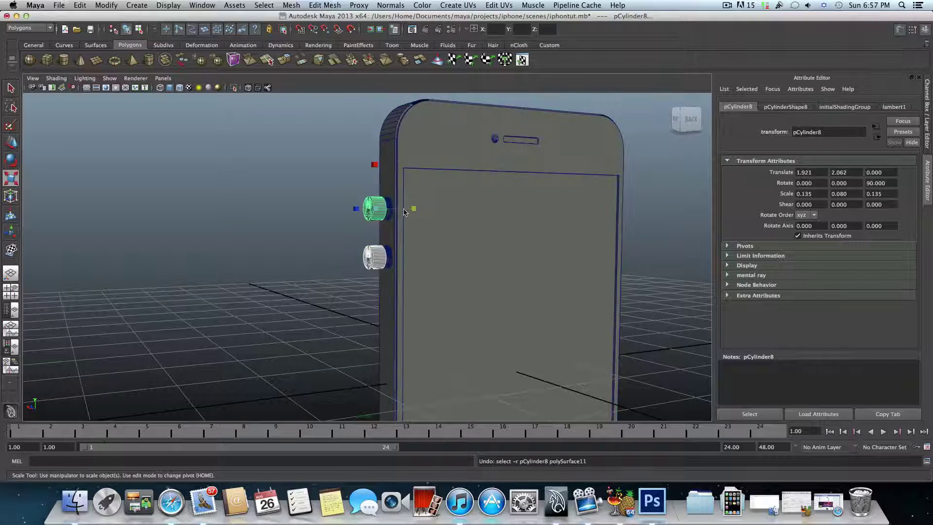
# - Flatten pCylinder8 to scale 0.129, 0.013, 0.129 and slide it to translate X 1.768
pyautogui.moveTo(396, 210); pyautogui.dragTo(460, 225)
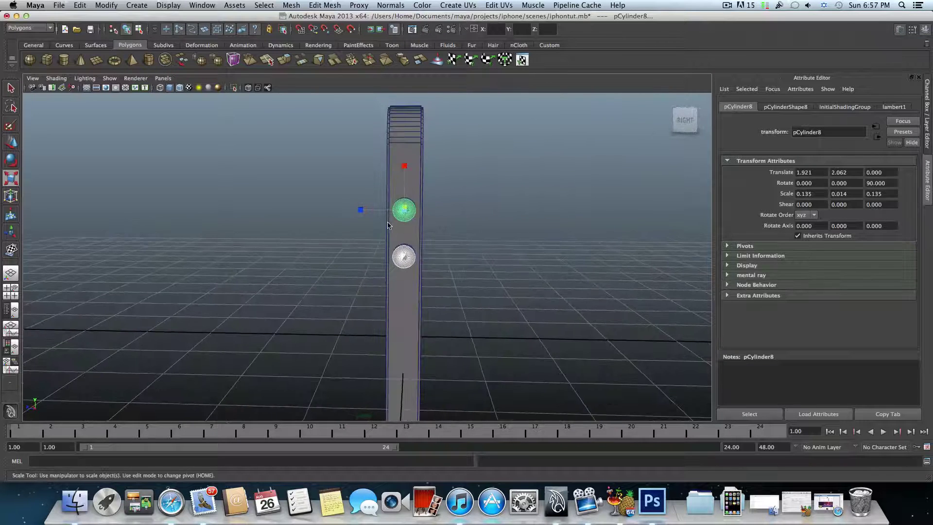
pyautogui.scroll(5, 523, 246)
pyautogui.keyDown('alt'); pyautogui.moveTo(523, 246); pyautogui.dragTo(399, 270); pyautogui.keyUp('alt')
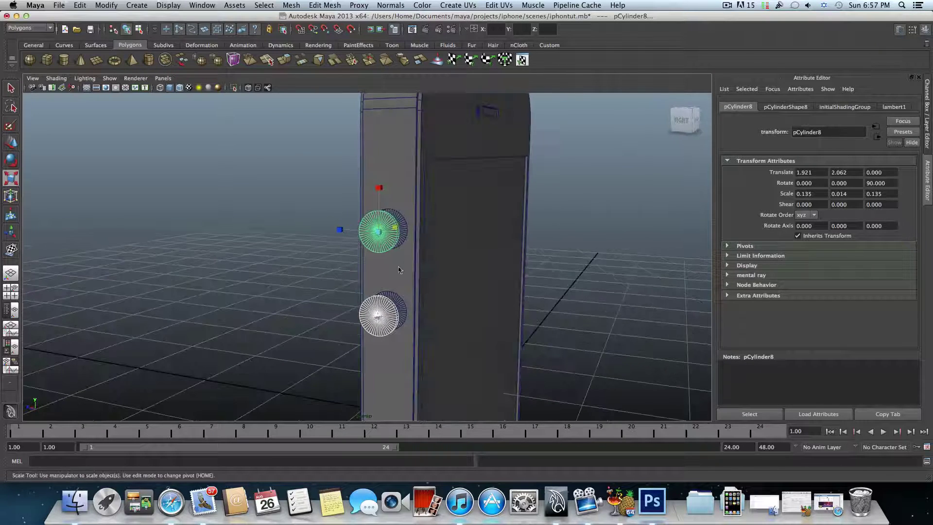
pyautogui.moveTo(381, 232); pyautogui.dragTo(379, 233)
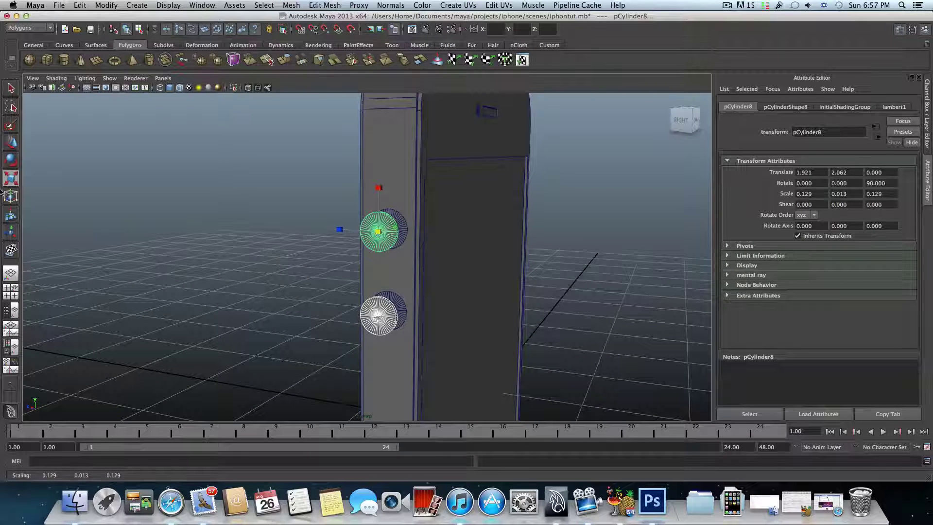
pyautogui.click(11, 142)
pyautogui.moveTo(362, 237); pyautogui.dragTo(292, 250)
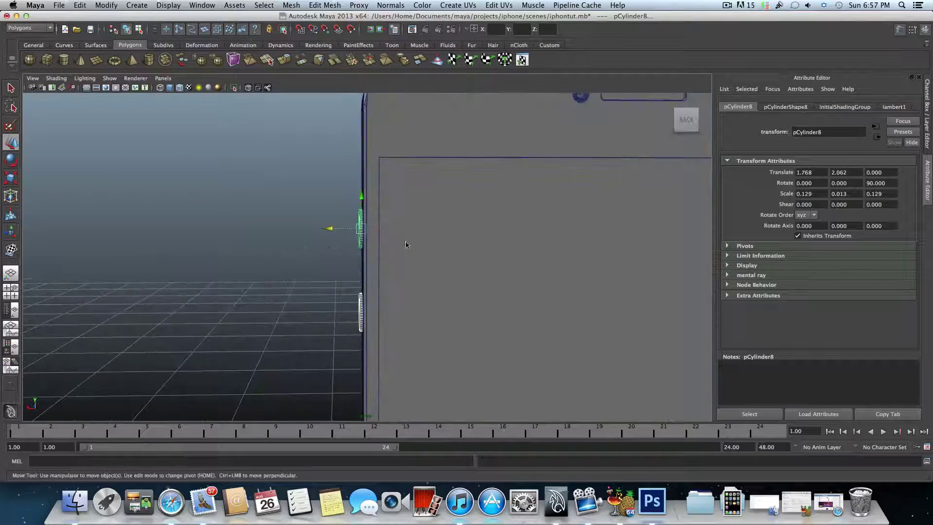
# - Orbit and zoom out to look down on the whole phone with its side buttons
pyautogui.keyDown('alt'); pyautogui.moveTo(406, 244); pyautogui.dragTo(333, 231, button='right'); pyautogui.keyUp('alt')
pyautogui.keyDown('alt'); pyautogui.moveTo(334, 232); pyautogui.dragTo(391, 234); pyautogui.keyUp('alt')
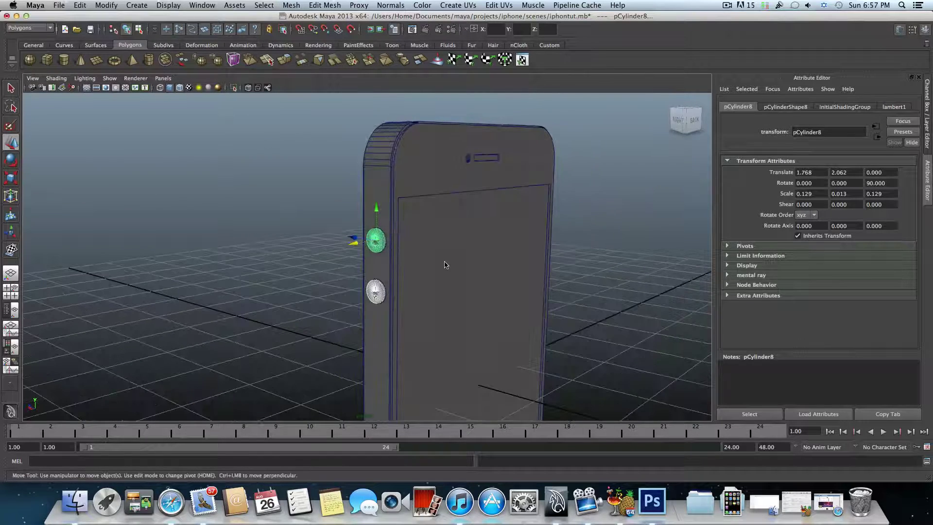
pyautogui.keyDown('alt'); pyautogui.moveTo(445, 265); pyautogui.dragTo(392, 263); pyautogui.keyUp('alt')
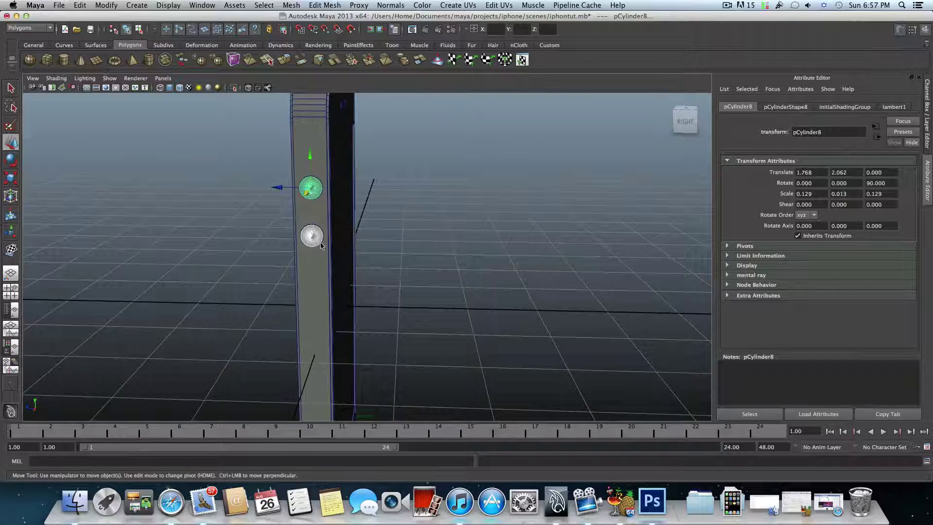
pyautogui.keyDown('alt'); pyautogui.moveTo(321, 245); pyautogui.dragTo(304, 246); pyautogui.keyUp('alt')
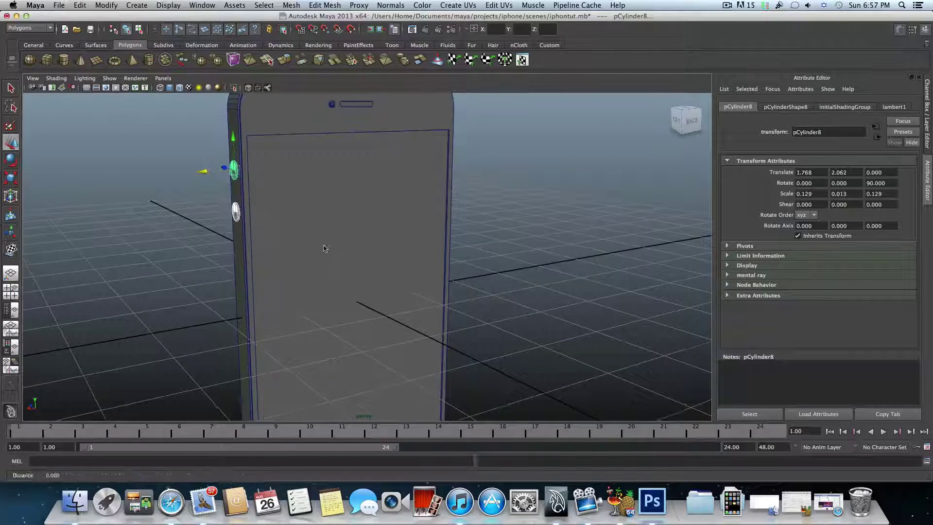
pyautogui.scroll(-1, 325, 248)
pyautogui.keyDown('alt'); pyautogui.moveTo(315, 243); pyautogui.dragTo(318, 210, button='middle'); pyautogui.keyUp('alt')
pyautogui.scroll(-1, 360, 279)
pyautogui.keyDown('alt'); pyautogui.moveTo(325, 263); pyautogui.dragTo(316, 198, button='middle'); pyautogui.keyUp('alt')
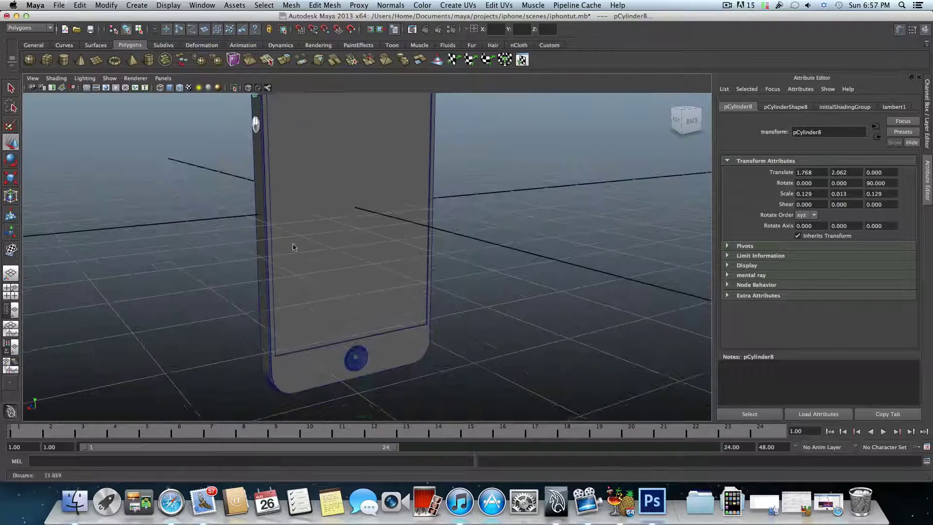
pyautogui.scroll(-1, 293, 246)
pyautogui.keyDown('alt'); pyautogui.moveTo(295, 247); pyautogui.dragTo(269, 286, button='middle'); pyautogui.keyUp('alt')
pyautogui.keyDown('alt'); pyautogui.moveTo(319, 235); pyautogui.dragTo(298, 246); pyautogui.keyUp('alt')
pyautogui.keyDown('alt'); pyautogui.moveTo(298, 246); pyautogui.dragTo(300, 301, button='middle'); pyautogui.keyUp('alt')
pyautogui.keyDown('alt'); pyautogui.moveTo(300, 300); pyautogui.dragTo(267, 189); pyautogui.keyUp('alt')
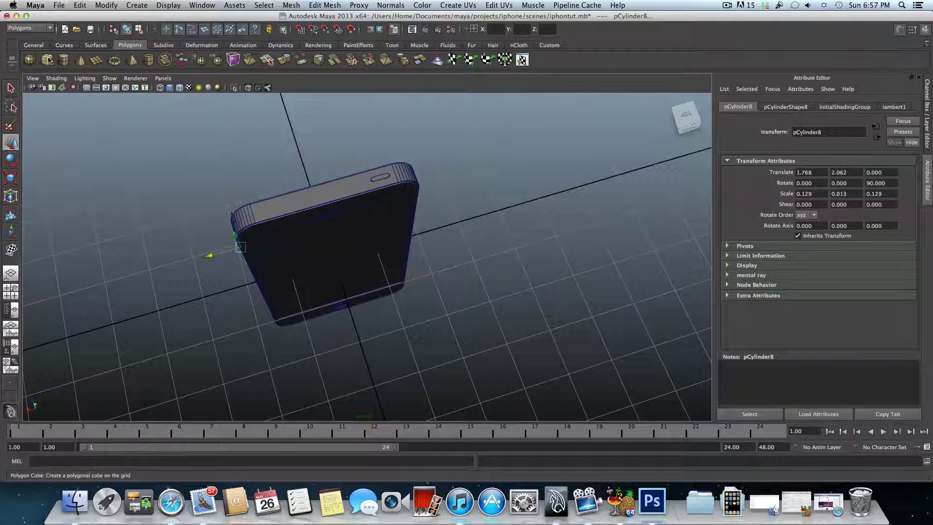
# - Create a polygon cylinder and raise its Subdivisions Axis to the maximum in polyCylinder5
pyautogui.click(64, 60)
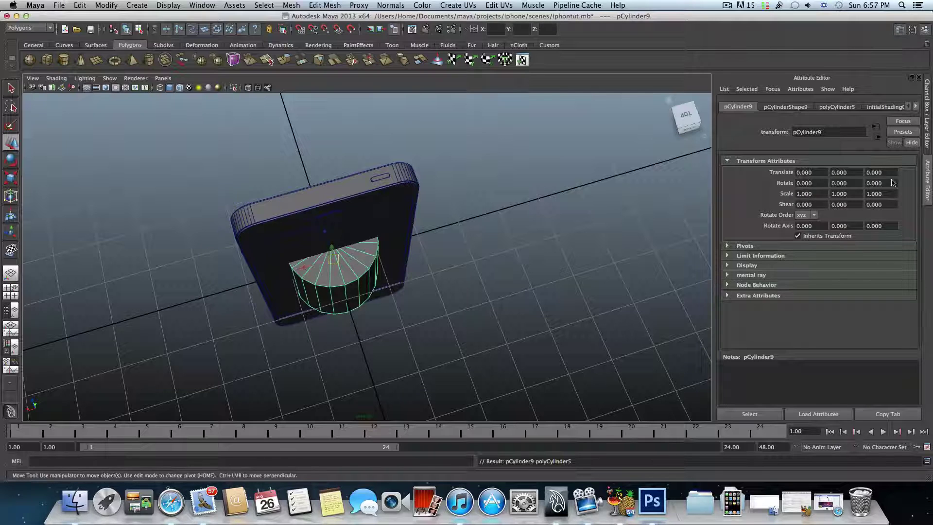
pyautogui.click(837, 106)
pyautogui.moveTo(862, 199); pyautogui.dragTo(910, 199)
pyautogui.click(925, 198)
# - Shrink the new cylinder to hole size and lift it onto the phone's top edge
pyautogui.click(17, 179)
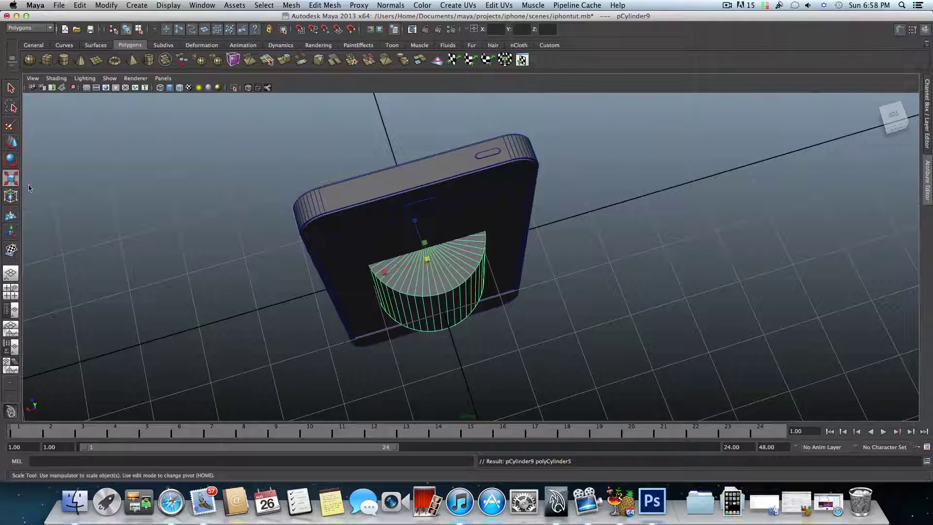
pyautogui.moveTo(427, 262); pyautogui.dragTo(355, 273)
pyautogui.click(11, 142)
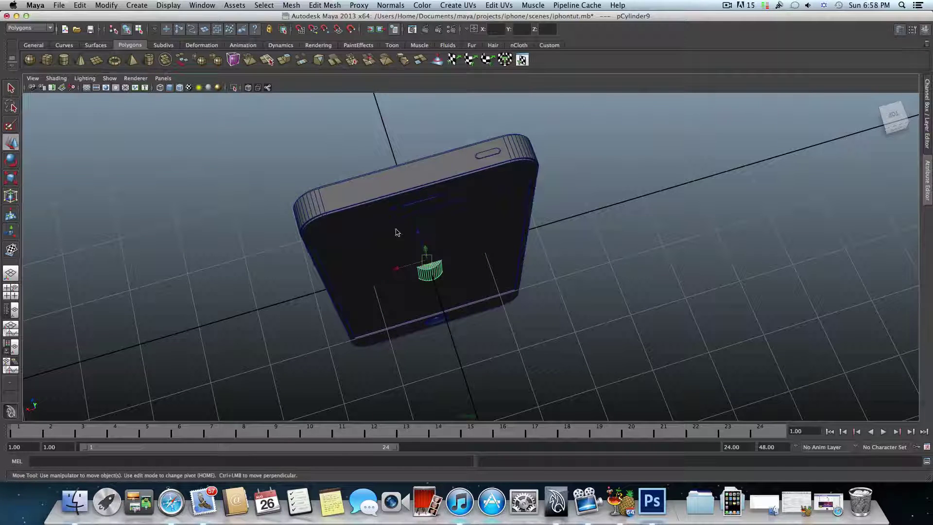
pyautogui.keyDown('alt'); pyautogui.moveTo(431, 289); pyautogui.dragTo(413, 107); pyautogui.keyUp('alt')
pyautogui.click(10, 178)
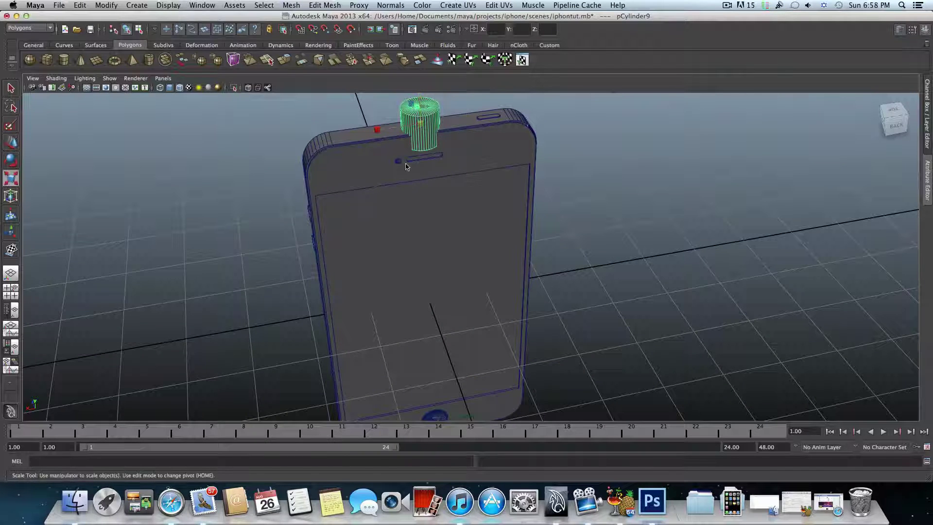
pyautogui.moveTo(414, 133); pyautogui.dragTo(401, 135)
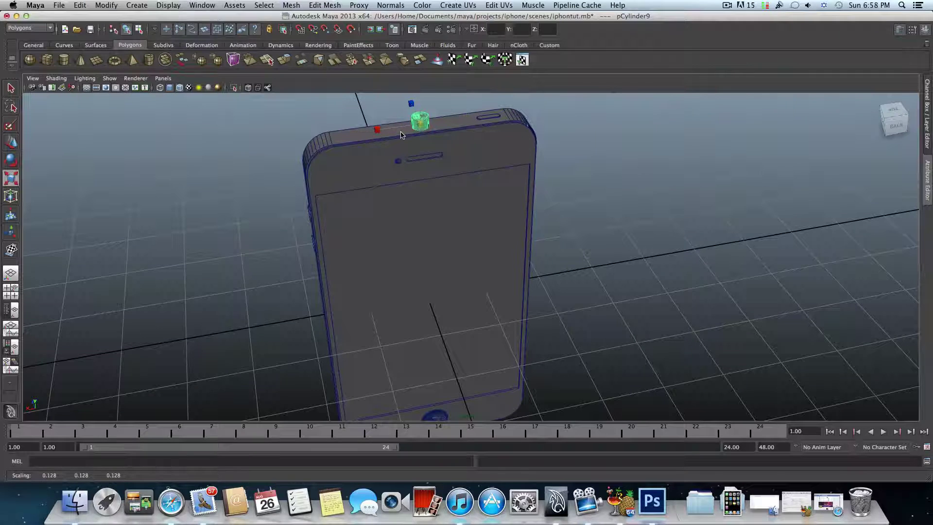
# - Slide the small cylinder along the top edge toward the left corner and inspect it from the side
pyautogui.click(16, 145)
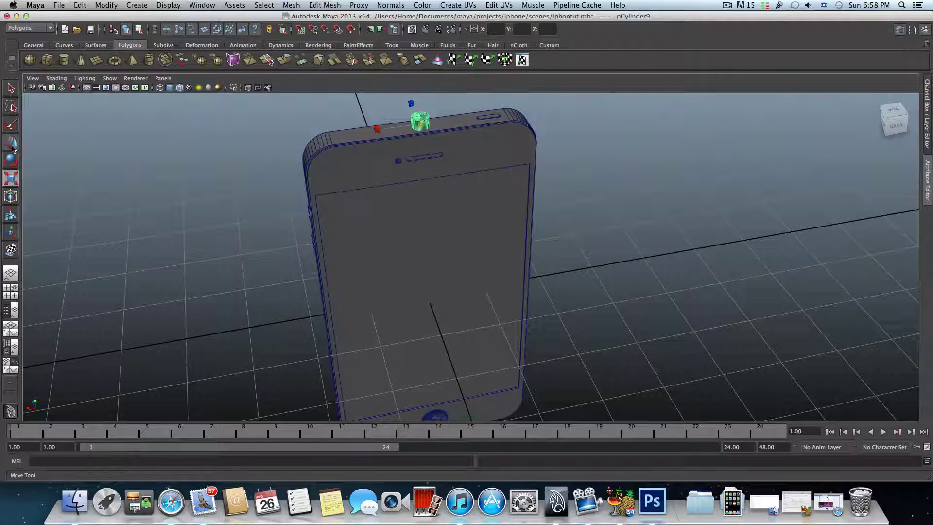
pyautogui.moveTo(384, 133); pyautogui.dragTo(329, 138)
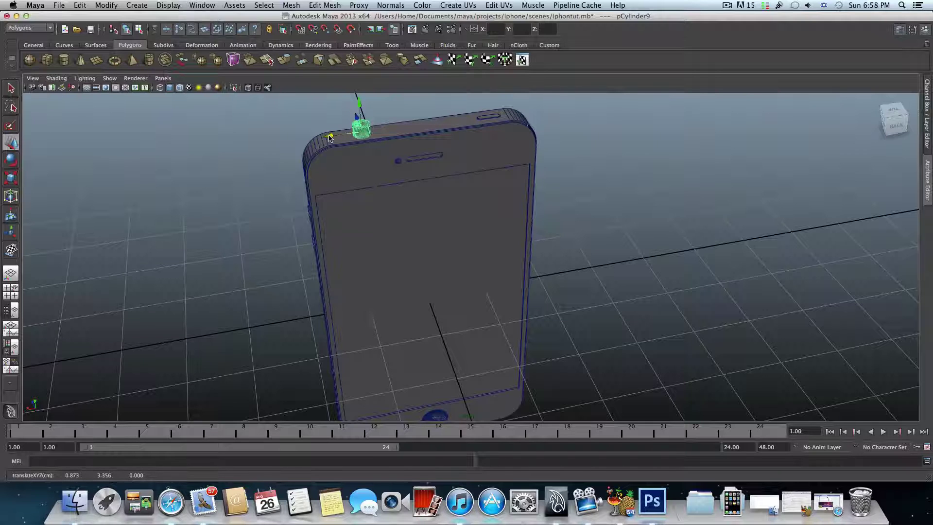
pyautogui.moveTo(329, 138); pyautogui.dragTo(381, 136)
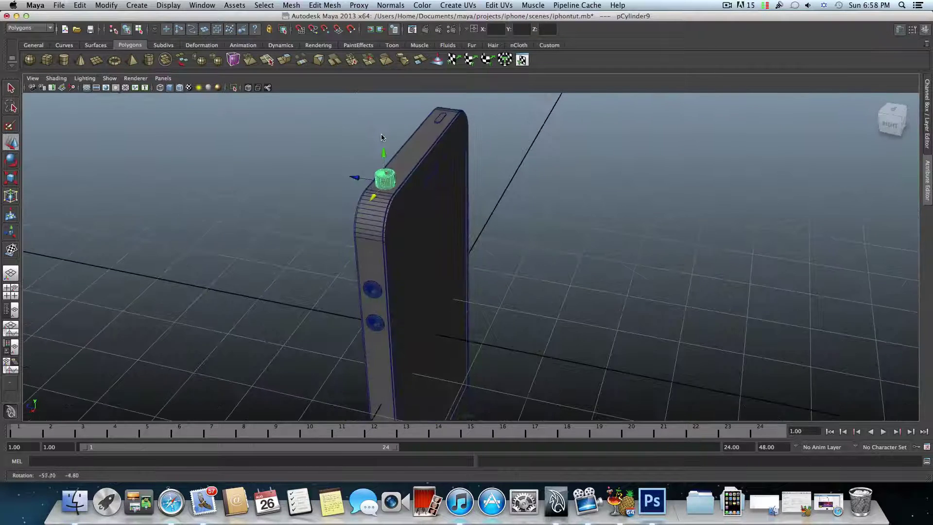
pyautogui.keyDown('alt'); pyautogui.moveTo(381, 136); pyautogui.dragTo(490, 188, button='right'); pyautogui.keyUp('alt')
pyautogui.keyDown('alt'); pyautogui.moveTo(457, 161); pyautogui.dragTo(526, 238, button='middle'); pyautogui.keyUp('alt')
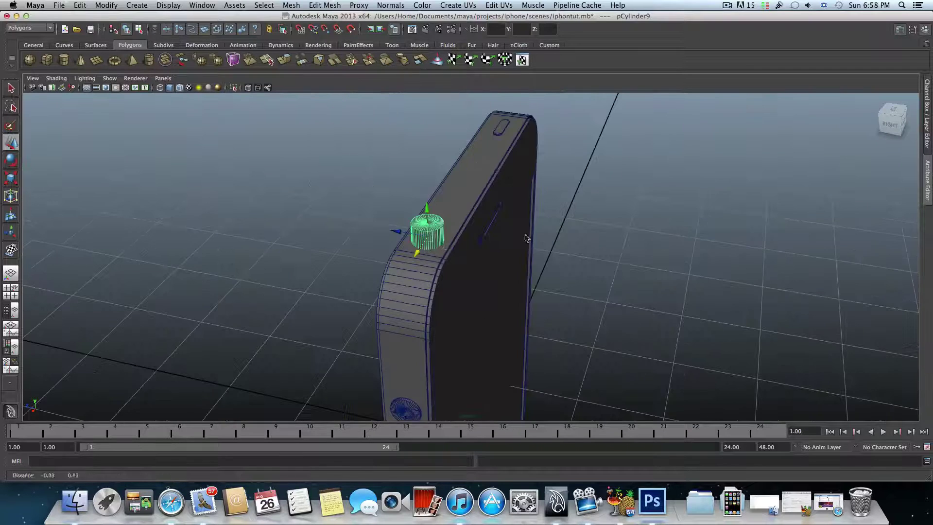
pyautogui.click(11, 180)
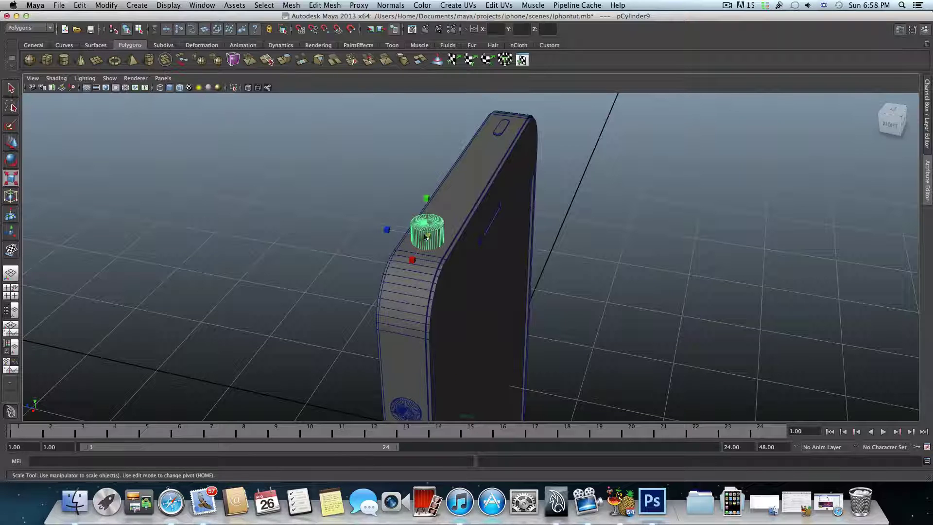
pyautogui.keyDown('alt'); pyautogui.moveTo(423, 241); pyautogui.dragTo(329, 197); pyautogui.keyUp('alt')
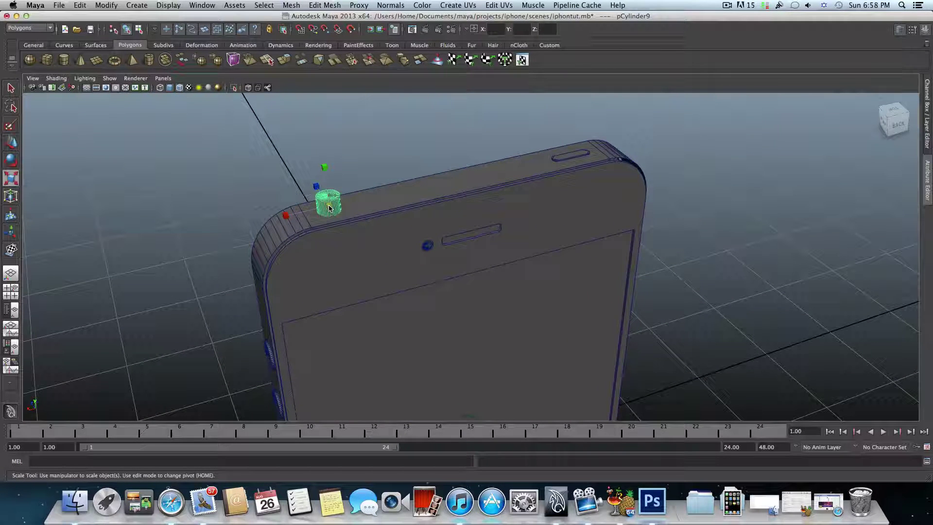
# - Duplicate the hole cylinder, slide the copy right, and make it slimmer and taller
pyautogui.press('super+d')
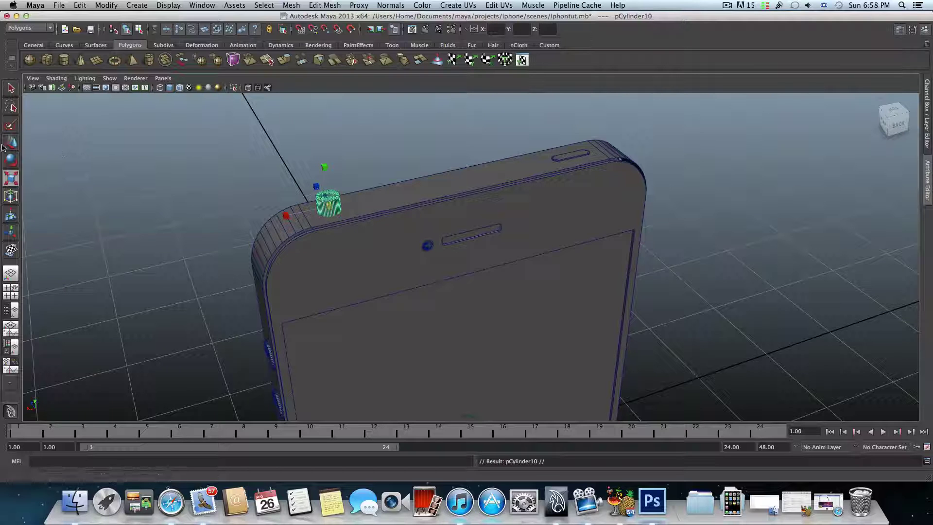
pyautogui.press('w')
pyautogui.moveTo(297, 214); pyautogui.dragTo(344, 206)
pyautogui.press('r')
pyautogui.scroll(6, 345, 206)
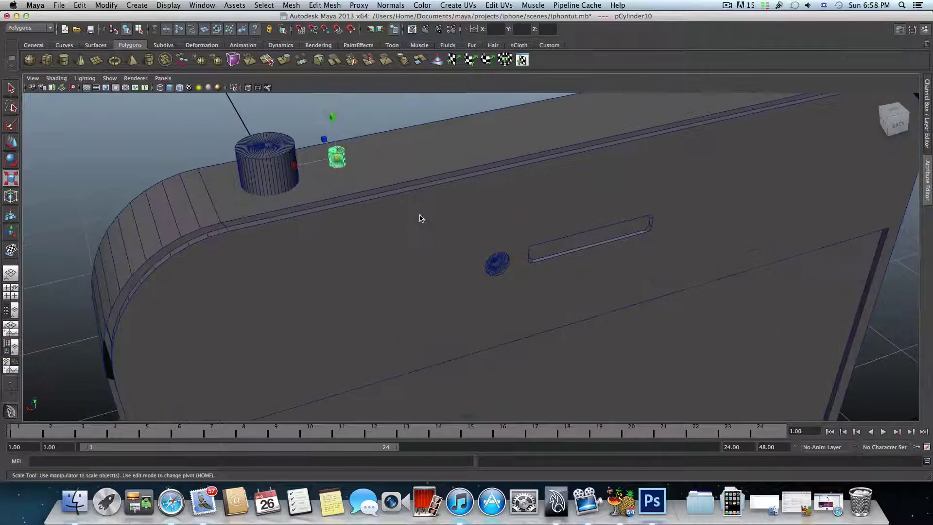
pyautogui.moveTo(333, 117); pyautogui.dragTo(334, 100)
pyautogui.moveTo(335, 161); pyautogui.dragTo(325, 162)
pyautogui.moveTo(333, 117); pyautogui.dragTo(332, 83)
# - Lower the small cylinder slightly into the edge and nudge it left
pyautogui.press('r')
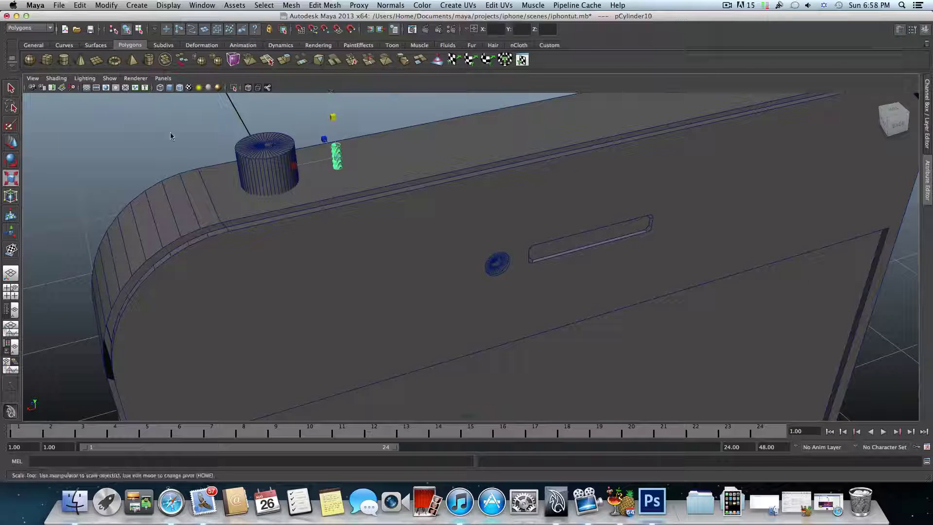
pyautogui.click(9, 144)
pyautogui.moveTo(333, 129); pyautogui.dragTo(334, 134)
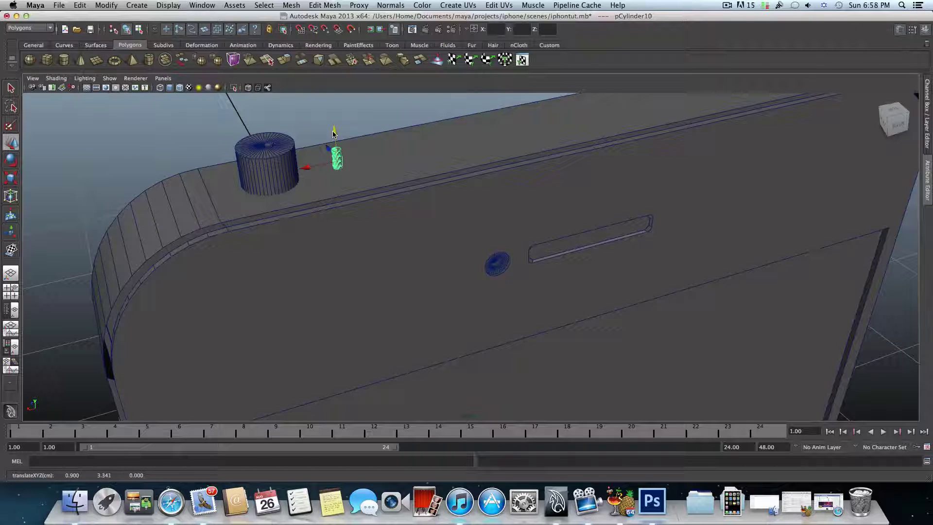
pyautogui.moveTo(305, 169)
pyautogui.mouseDown()
pyautogui.moveTo(289, 172)
pyautogui.moveTo(318, 168)
pyautogui.moveTo(327, 178)
pyautogui.moveTo(323, 163)
pyautogui.mouseUp()
# - From a straight-on back view, shrink the larger hole cylinder and stretch it taller
pyautogui.click(18, 177)
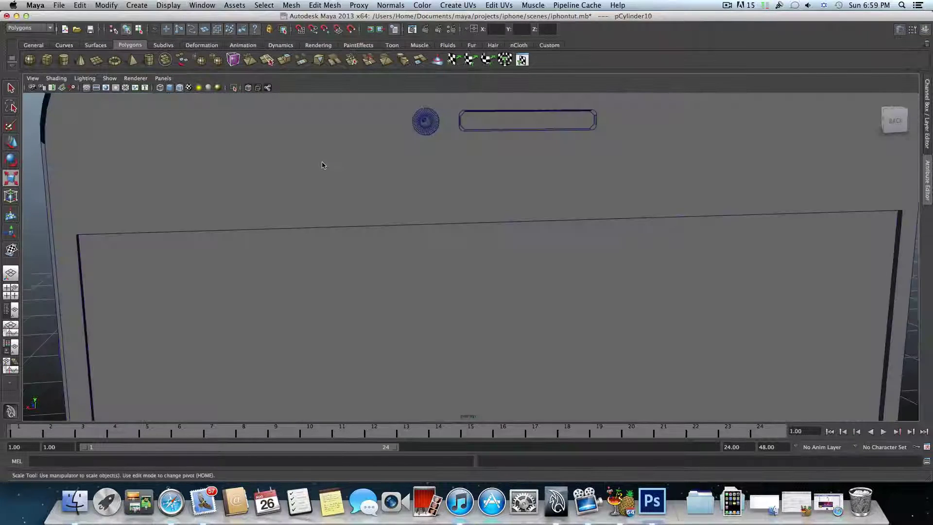
pyautogui.keyDown('alt'); pyautogui.moveTo(323, 163); pyautogui.dragTo(390, 289, button='middle'); pyautogui.keyUp('alt')
pyautogui.keyDown('alt'); pyautogui.moveTo(386, 271); pyautogui.dragTo(385, 276); pyautogui.keyUp('alt')
pyautogui.click(313, 214)
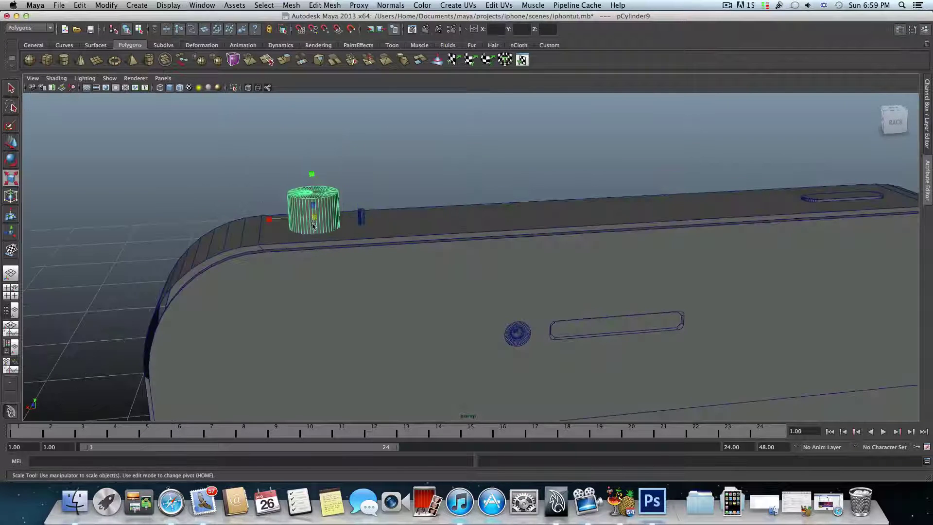
pyautogui.moveTo(314, 216); pyautogui.dragTo(371, 252)
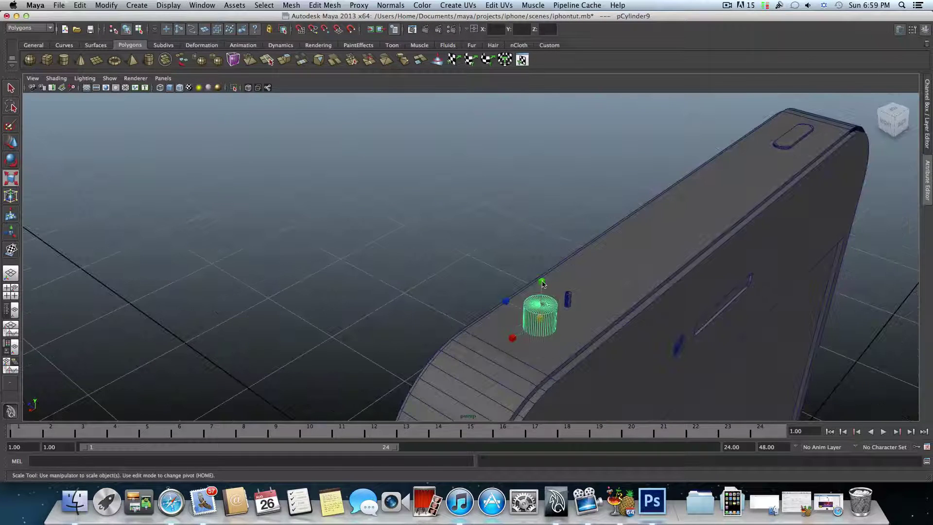
pyautogui.moveTo(543, 282); pyautogui.dragTo(544, 204)
# - In wireframe view, lower the tall and small cylinders slightly into the top edge
pyautogui.keyDown('alt'); pyautogui.moveTo(589, 325); pyautogui.dragTo(494, 298); pyautogui.keyUp('alt')
pyautogui.press('4')
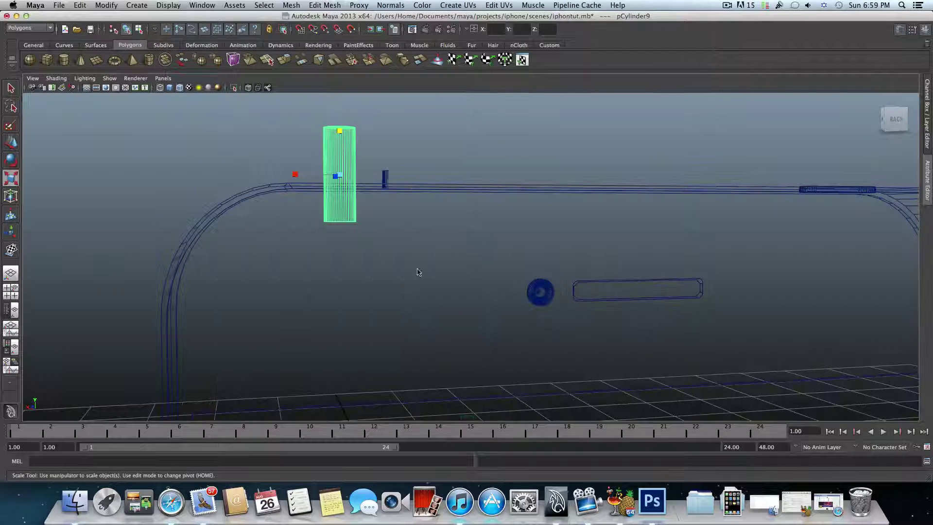
pyautogui.moveTo(418, 271)
pyautogui.keyDown('alt'); pyautogui.mouseDown()
pyautogui.moveTo(437, 281)
pyautogui.moveTo(394, 269)
pyautogui.mouseUp(); pyautogui.keyUp('alt')
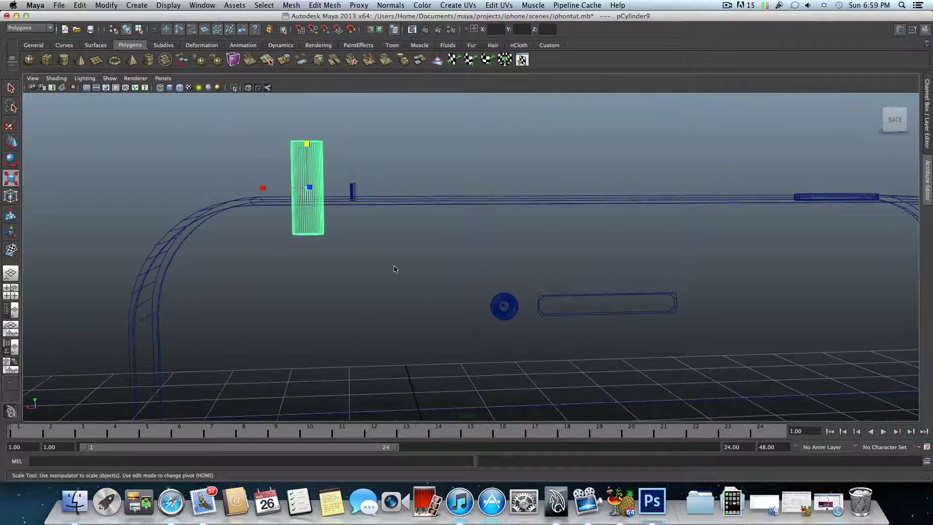
pyautogui.click(11, 141)
pyautogui.moveTo(305, 155); pyautogui.dragTo(307, 182)
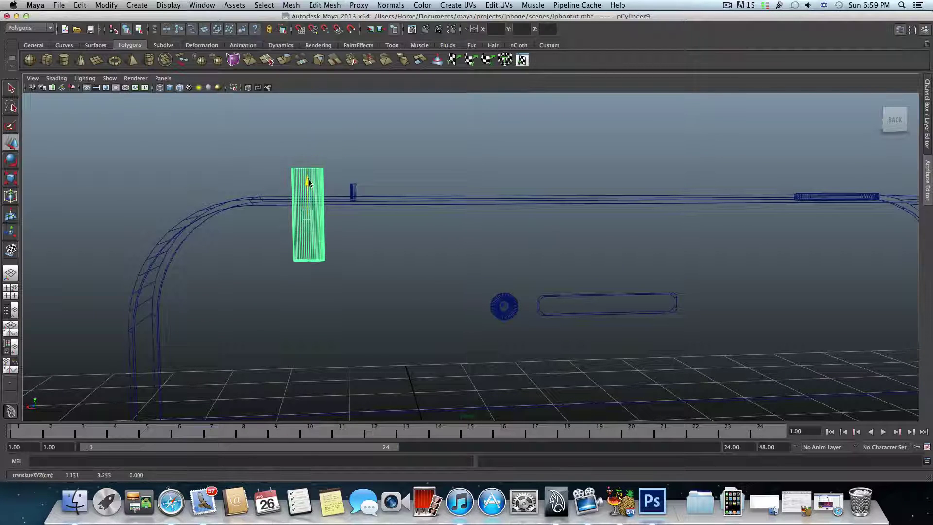
pyautogui.click(353, 190)
pyautogui.moveTo(354, 159); pyautogui.dragTo(354, 161)
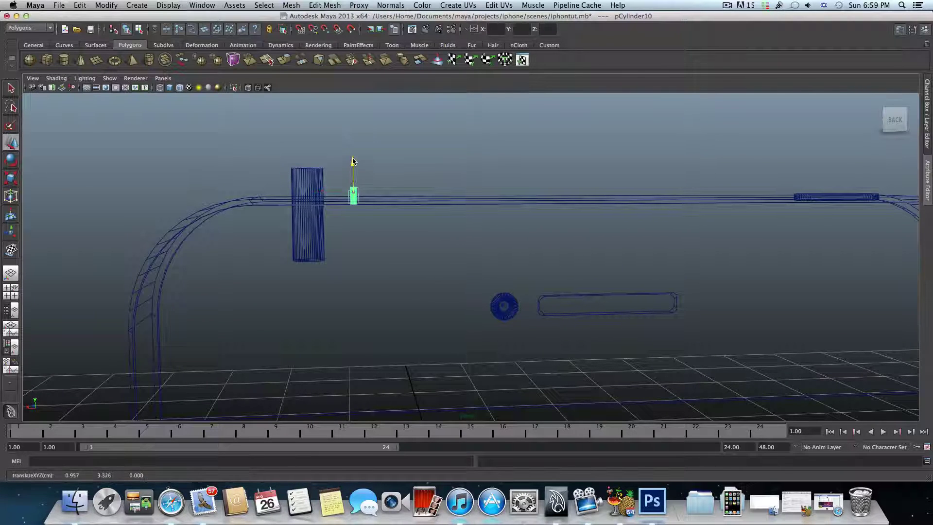
pyautogui.click(309, 190)
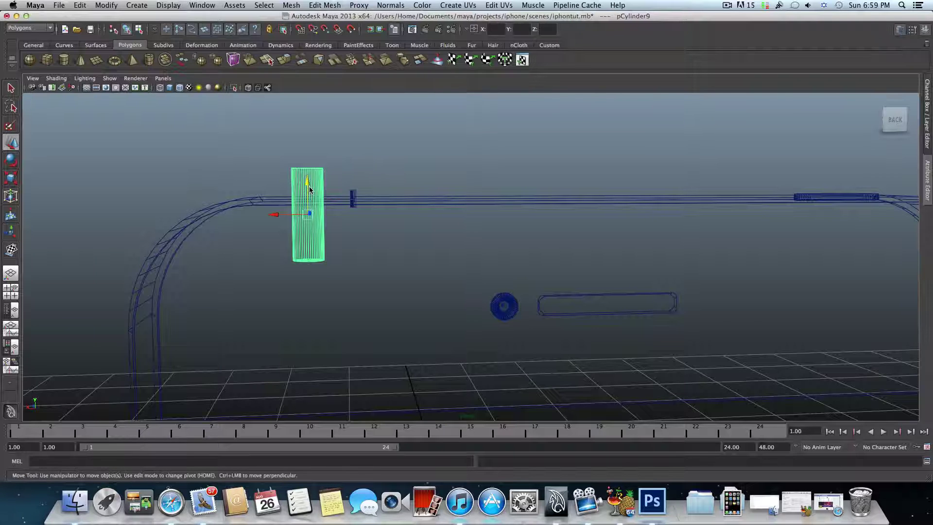
pyautogui.moveTo(307, 185); pyautogui.dragTo(308, 186)
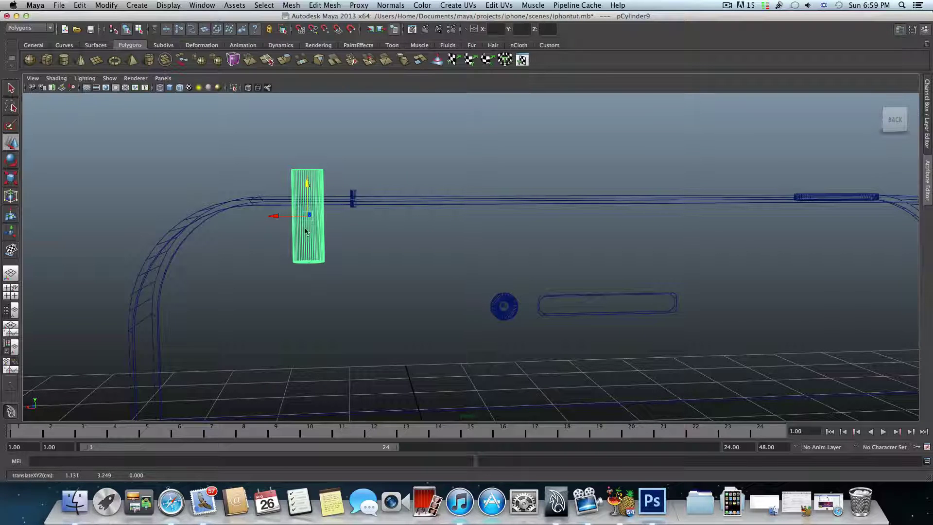
pyautogui.scroll(-5, 324, 251)
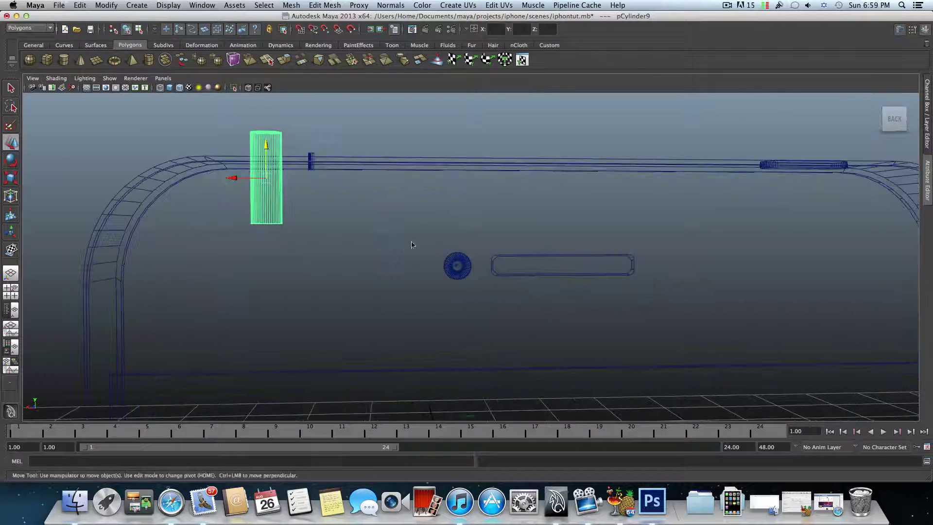
pyautogui.keyDown('alt'); pyautogui.moveTo(371, 241); pyautogui.dragTo(369, 250, button='middle'); pyautogui.keyUp('alt')
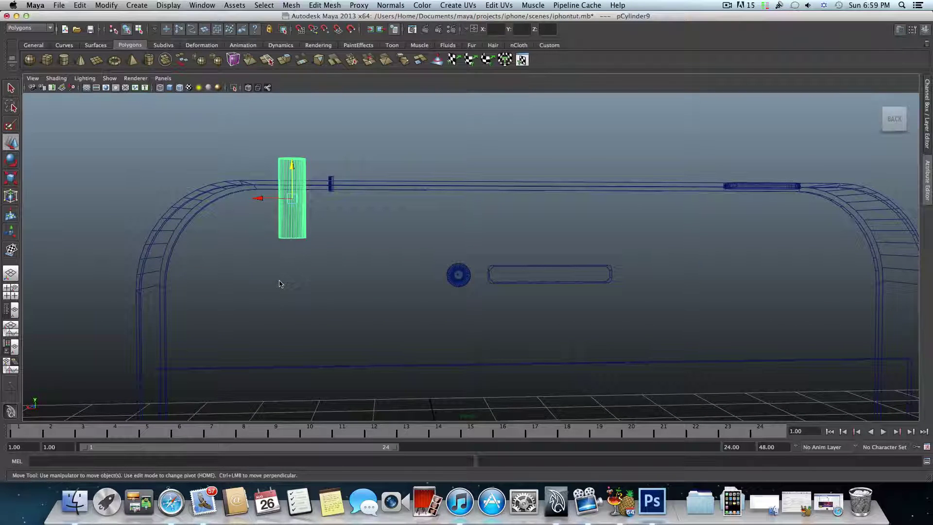
# - In smooth shaded view, raise the small cylinder and move it closer to the tall one
pyautogui.click(331, 182)
pyautogui.keyDown('alt'); pyautogui.moveTo(331, 182); pyautogui.dragTo(335, 230); pyautogui.keyUp('alt')
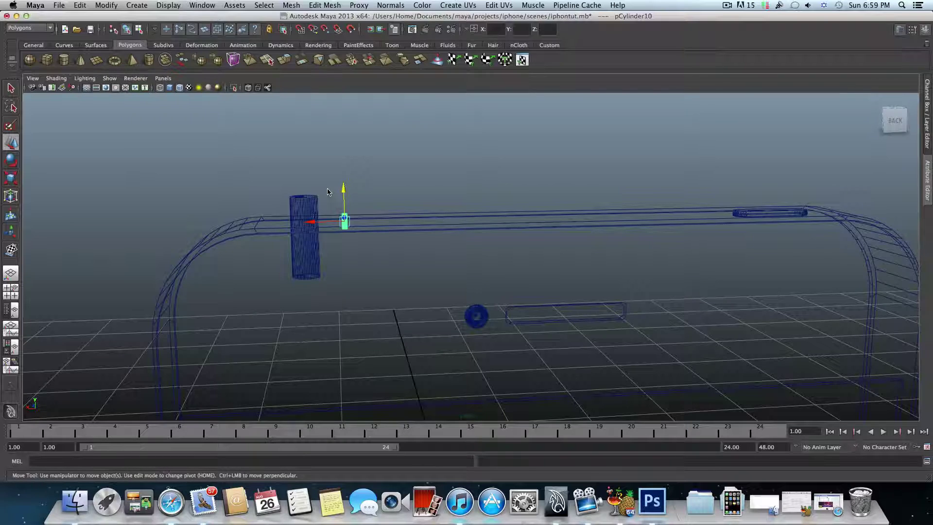
pyautogui.press('5')
pyautogui.moveTo(343, 192); pyautogui.dragTo(344, 183)
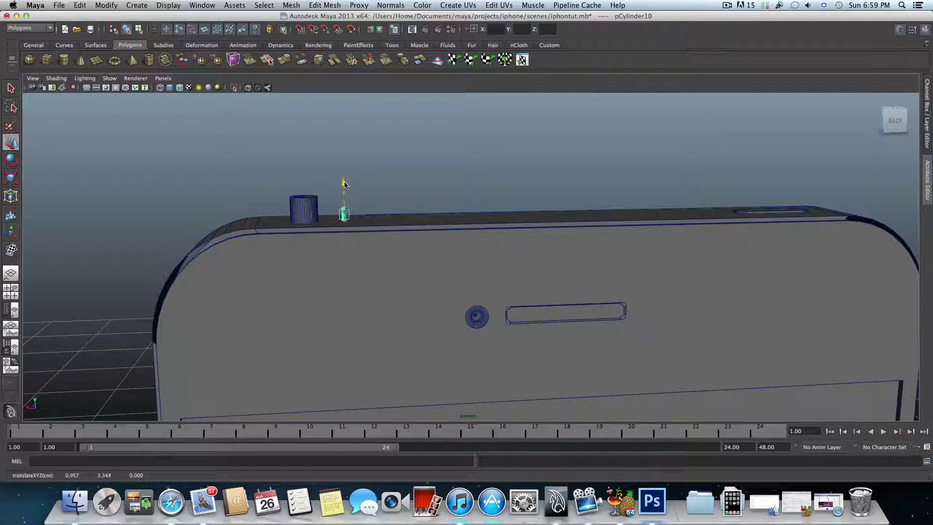
pyautogui.moveTo(335, 220)
pyautogui.mouseDown()
pyautogui.moveTo(311, 217)
pyautogui.moveTo(351, 227)
pyautogui.mouseUp()
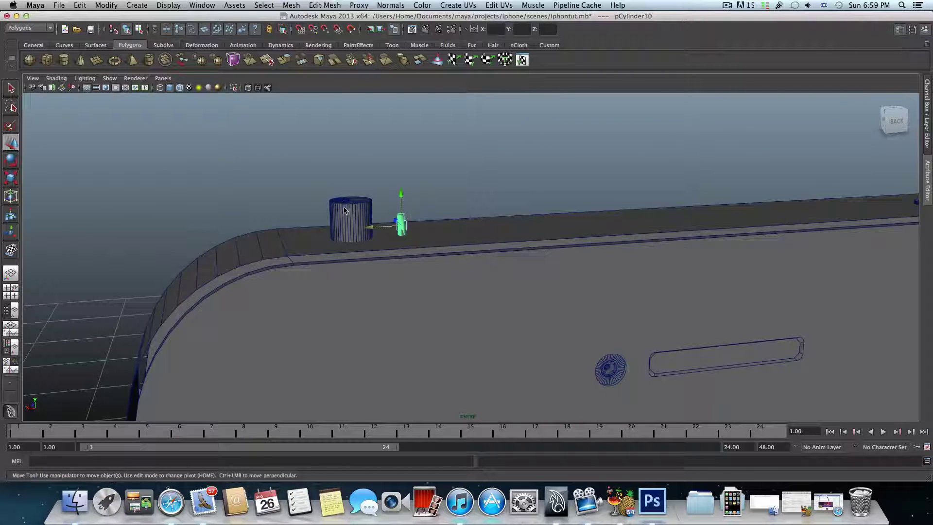
pyautogui.click(344, 210)
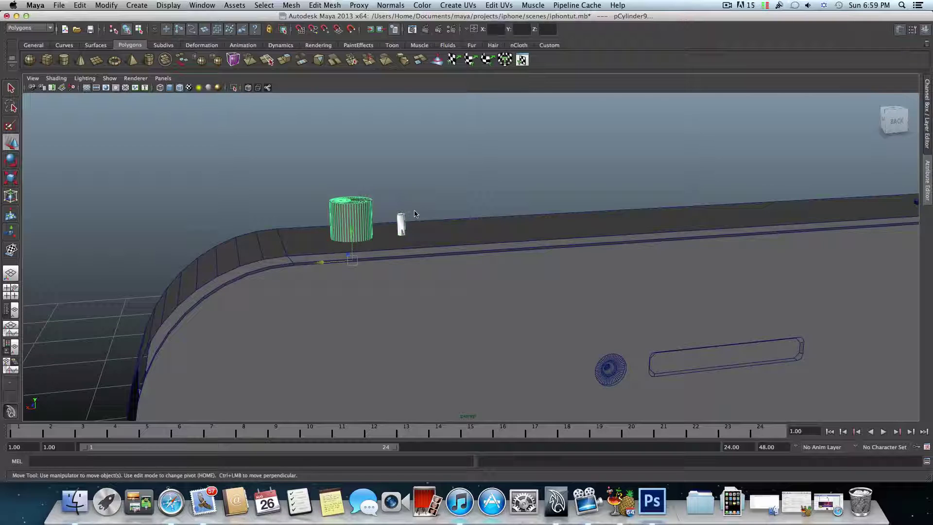
pyautogui.click(291, 5)
pyautogui.click(302, 22)
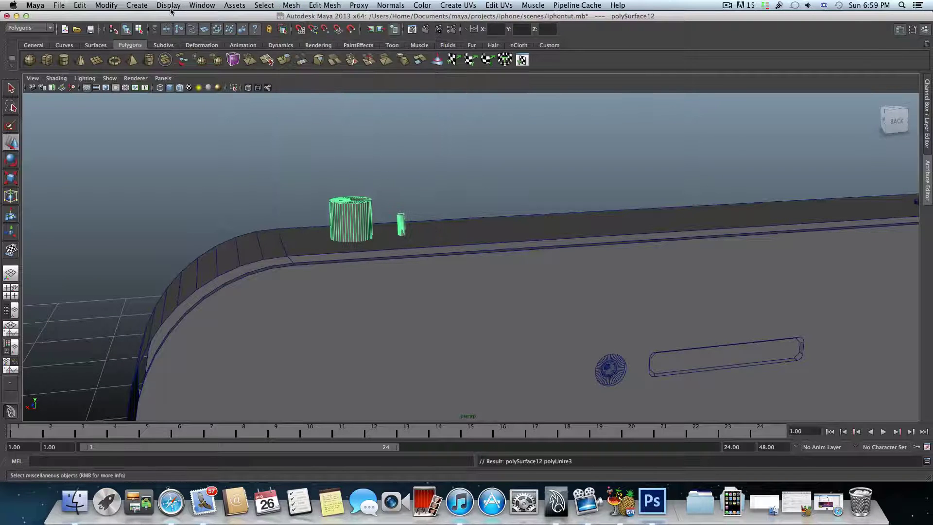
pyautogui.click(108, 6)
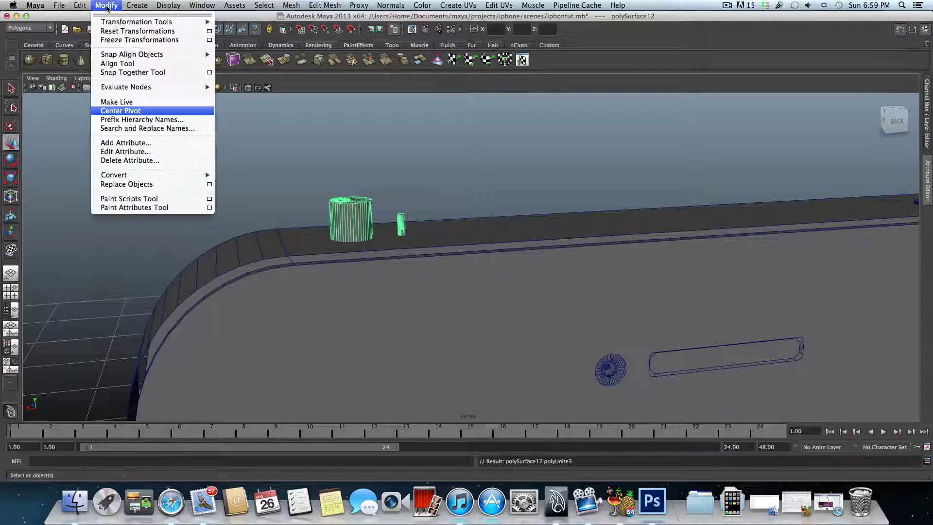
pyautogui.click(117, 111)
pyautogui.click(424, 276)
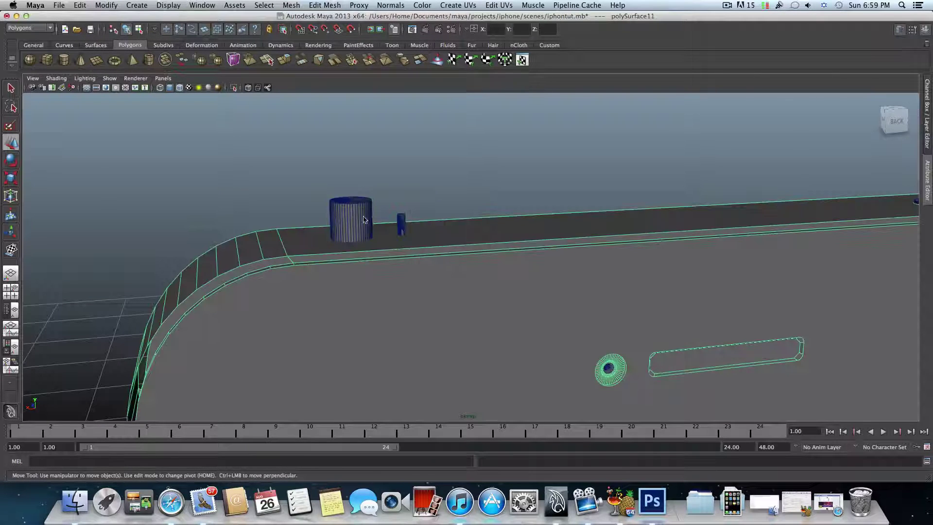
pyautogui.click(360, 215)
pyautogui.click(412, 259)
pyautogui.click(357, 218)
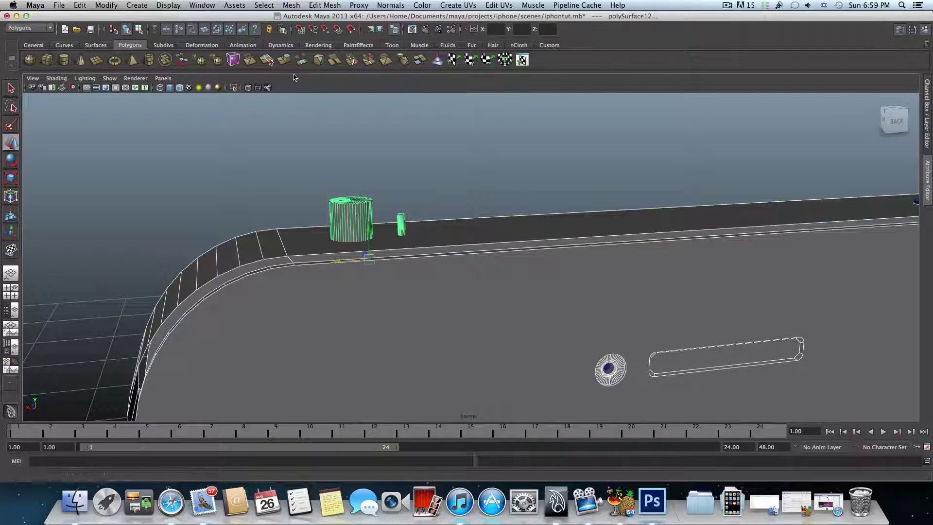
pyautogui.click(291, 5)
pyautogui.moveTo(319, 49)
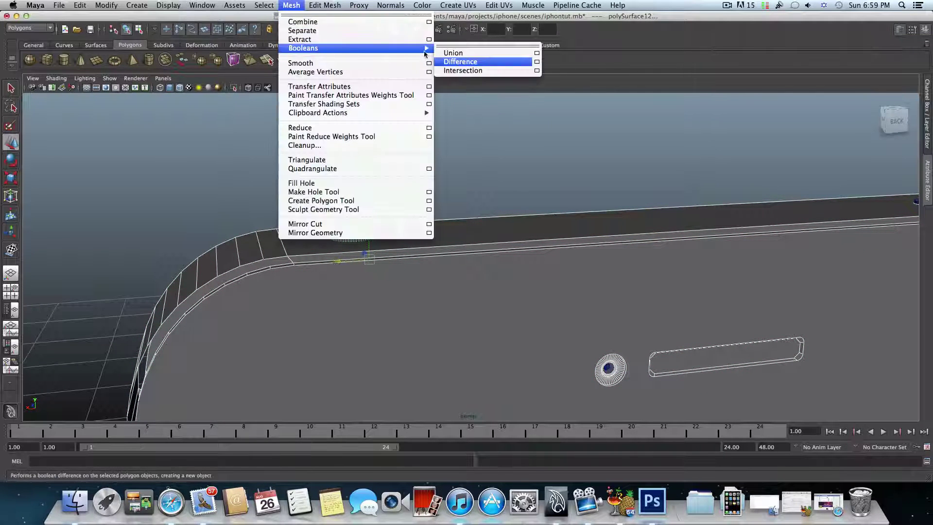
pyautogui.click(456, 60)
pyautogui.keyDown('alt'); pyautogui.moveTo(377, 188); pyautogui.dragTo(194, 116); pyautogui.keyUp('alt')
pyautogui.keyDown('alt'); pyautogui.moveTo(340, 161); pyautogui.dragTo(481, 193, button='right'); pyautogui.keyUp('alt')
pyautogui.keyDown('alt'); pyautogui.moveTo(434, 146); pyautogui.dragTo(421, 233, button='middle'); pyautogui.keyUp('alt')
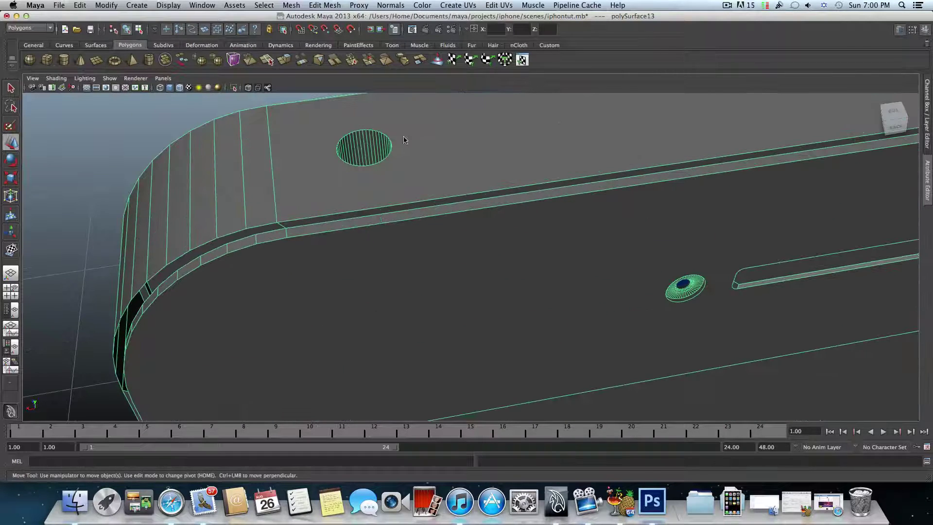
pyautogui.hotkey('ctrl', 'z')
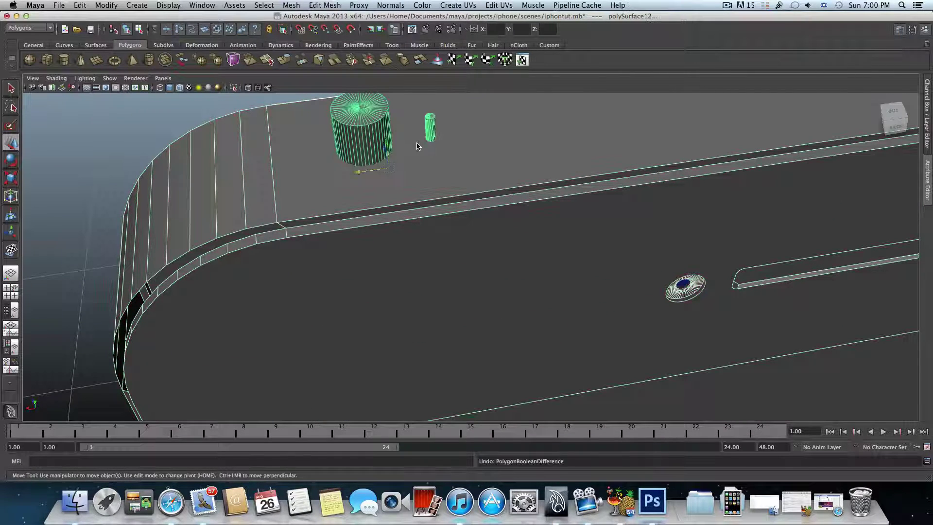
pyautogui.keyDown('alt'); pyautogui.moveTo(410, 150); pyautogui.dragTo(424, 133); pyautogui.keyUp('alt')
pyautogui.click(388, 150)
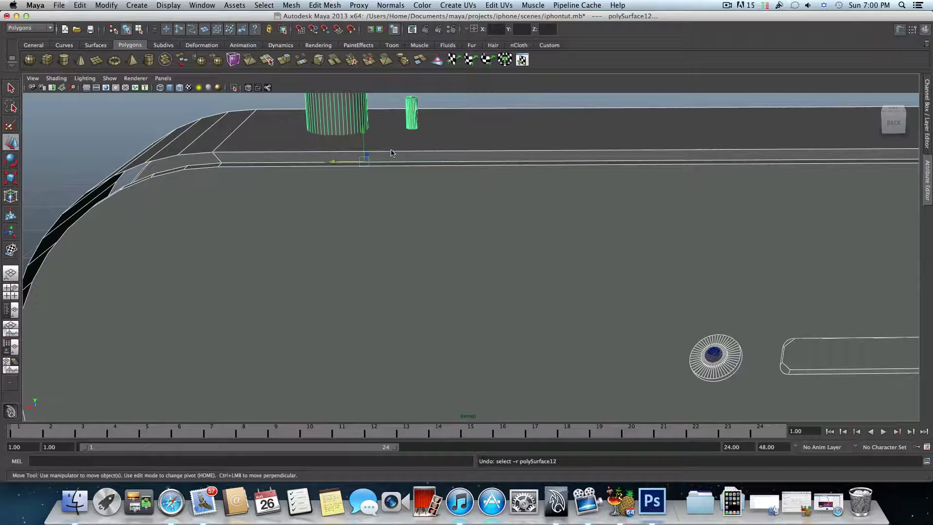
pyautogui.hotkey('ctrl', 'z')
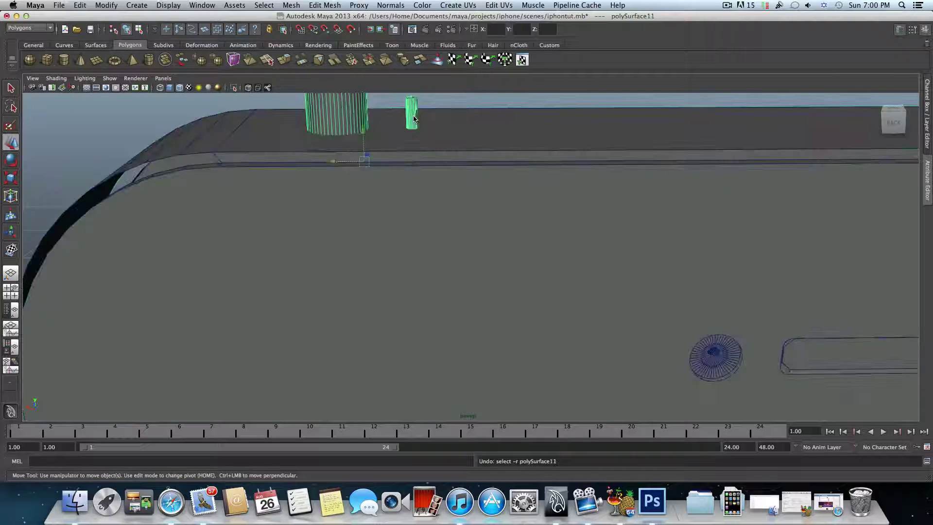
pyautogui.hotkey('ctrl', 'z')
pyautogui.hotkey('ctrl', 'z')
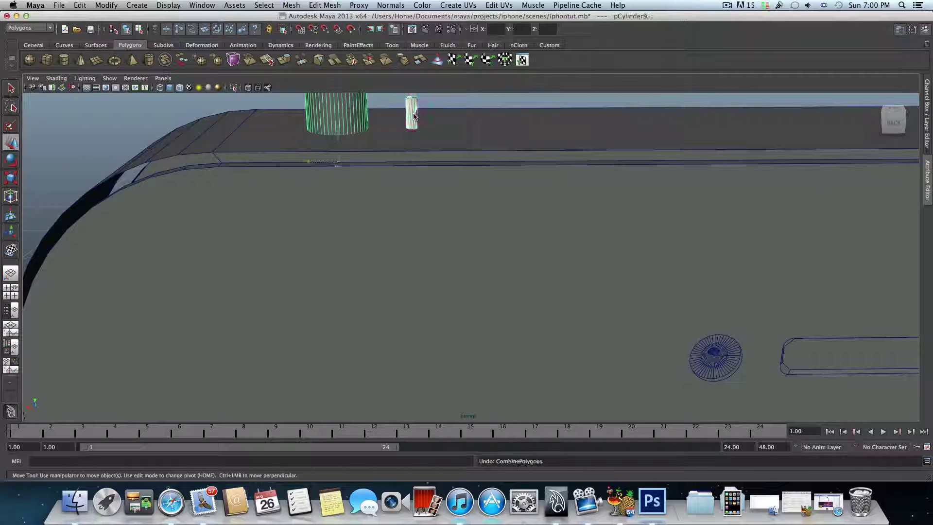
pyautogui.click(406, 116)
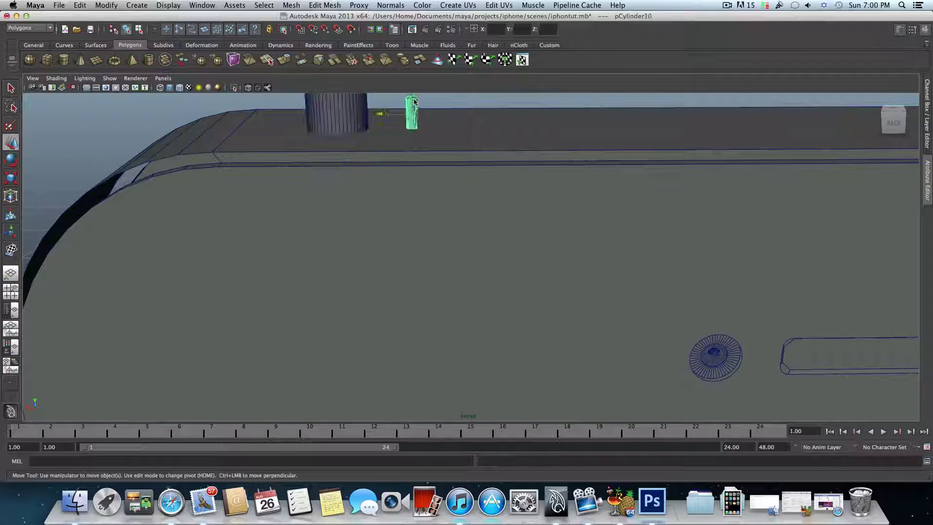
# - Adjust the small cylinder's scale, ending with it stretched slightly taller
pyautogui.moveTo(414, 100)
pyautogui.mouseDown()
pyautogui.moveTo(413, 108)
pyautogui.moveTo(409, 100)
pyautogui.mouseUp()
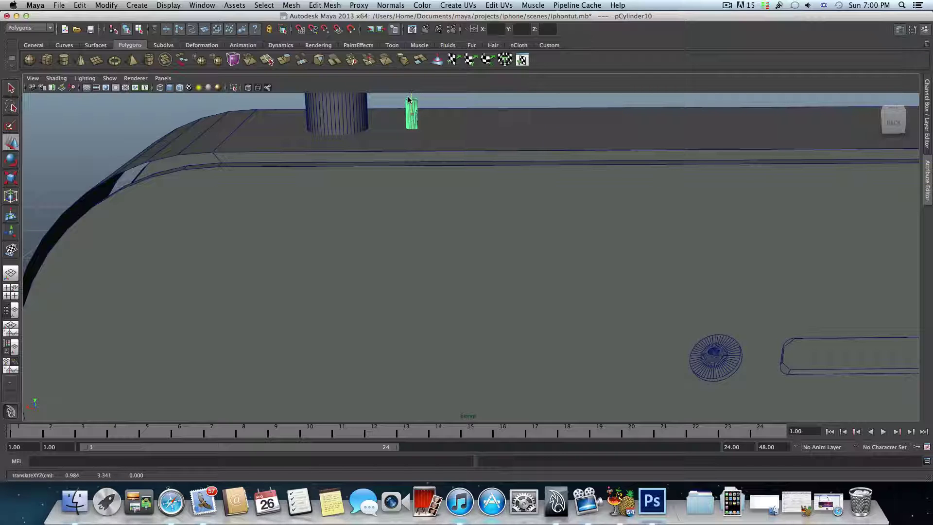
pyautogui.press('r')
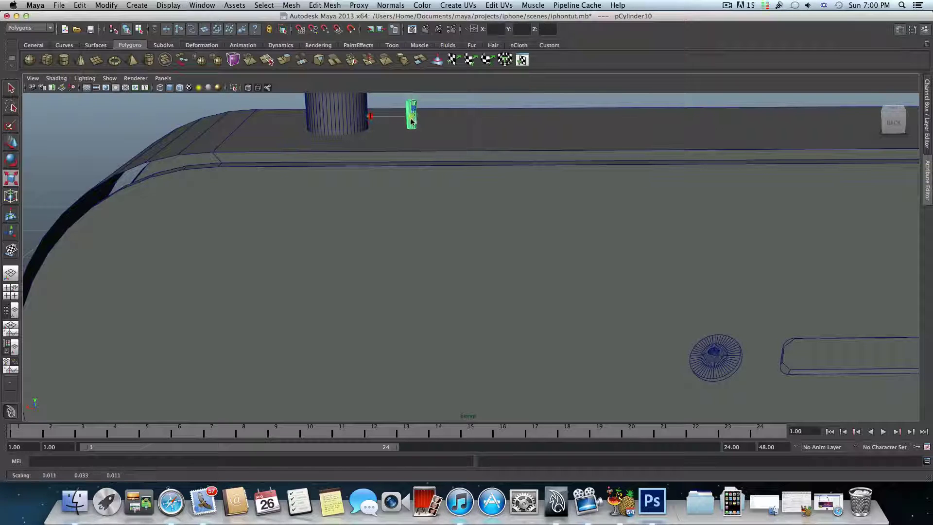
pyautogui.moveTo(411, 121); pyautogui.dragTo(409, 116)
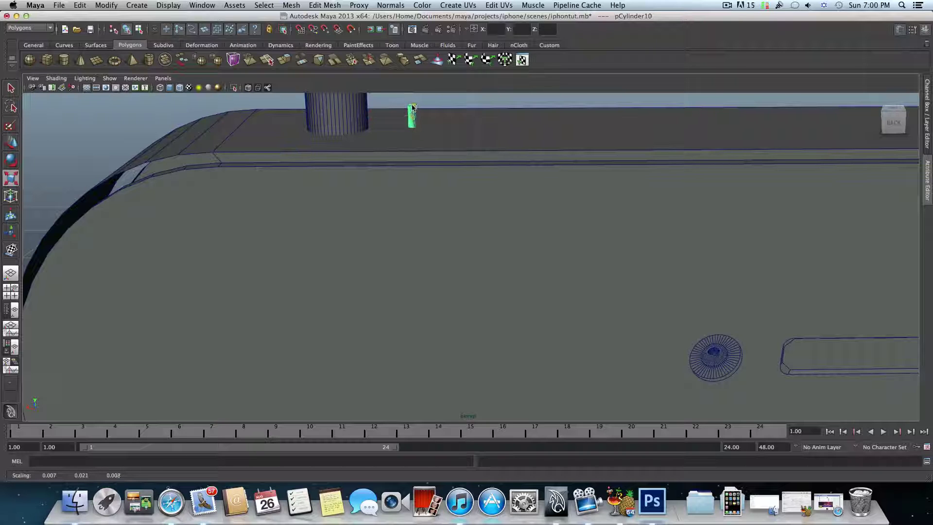
pyautogui.press('z')
pyautogui.keyDown('alt'); pyautogui.moveTo(394, 136); pyautogui.dragTo(377, 200, button='middle'); pyautogui.keyUp('alt')
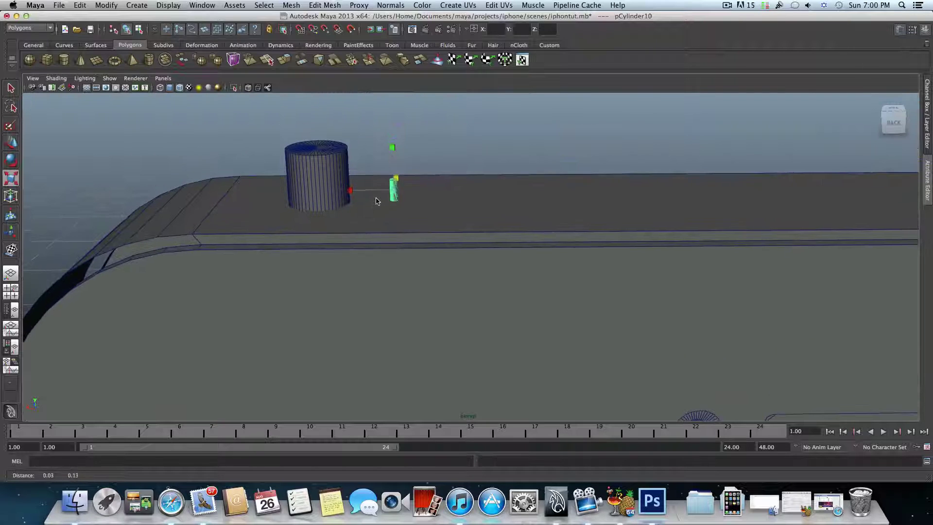
pyautogui.moveTo(393, 148); pyautogui.dragTo(393, 130)
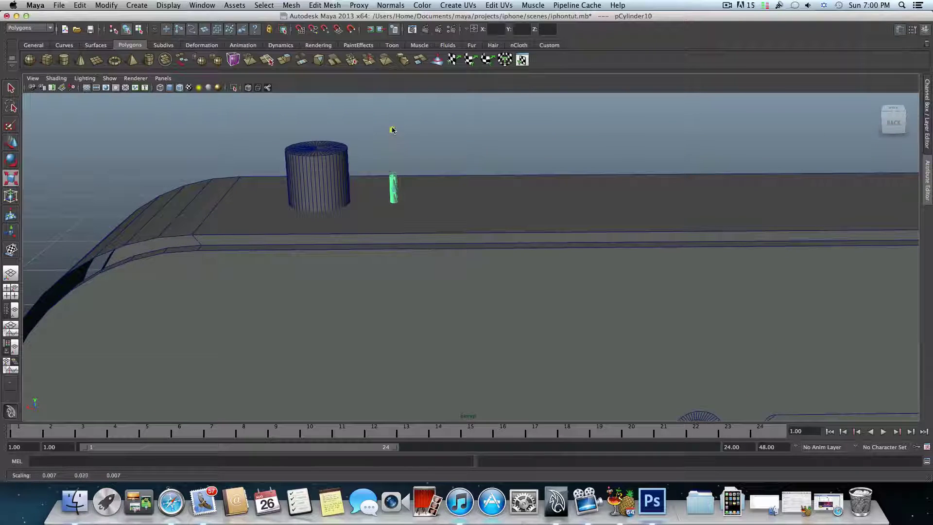
# - Combine the tall and small cylinders into one mesh and center its pivot
pyautogui.click(326, 146)
pyautogui.keyDown('shift'); pyautogui.click(394, 188); pyautogui.keyUp('shift')
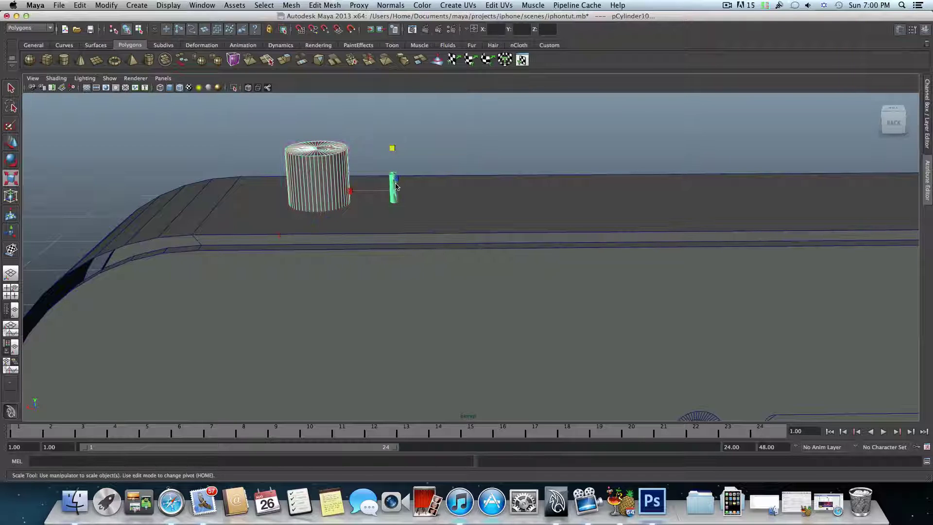
pyautogui.click(292, 5)
pyautogui.click(303, 22)
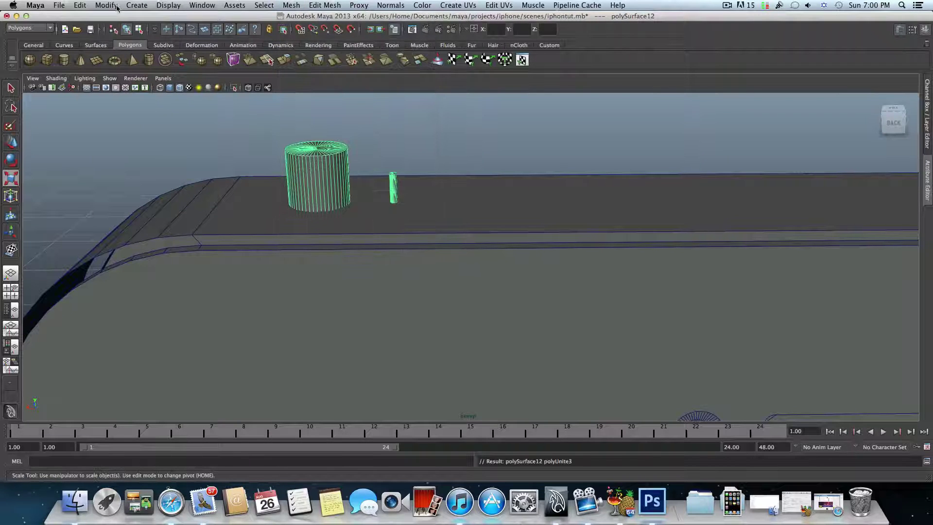
pyautogui.click(106, 6)
pyautogui.click(132, 108)
# - Subtract the combined cylinders from the phone body with Mesh > Booleans > Difference
pyautogui.click(291, 5)
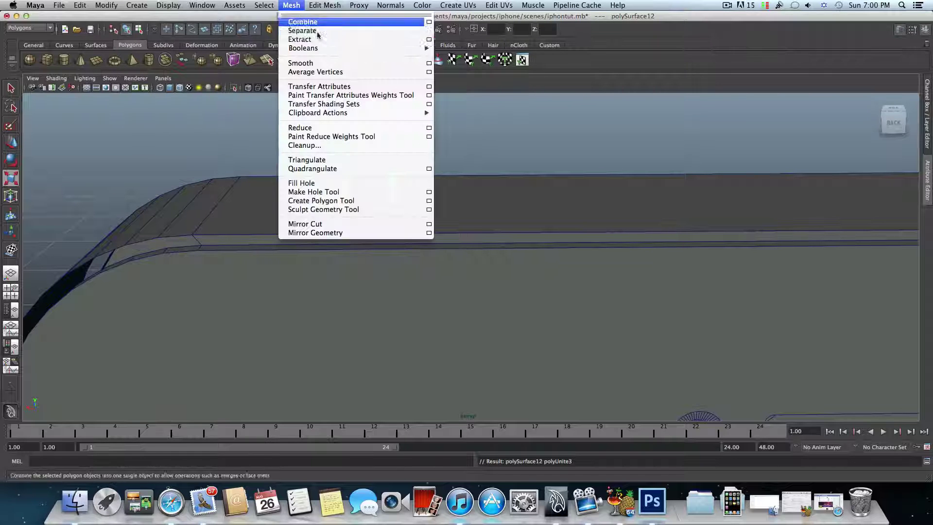
pyautogui.click(501, 224)
pyautogui.click(500, 224)
pyautogui.keyDown('shift'); pyautogui.click(330, 176); pyautogui.keyUp('shift')
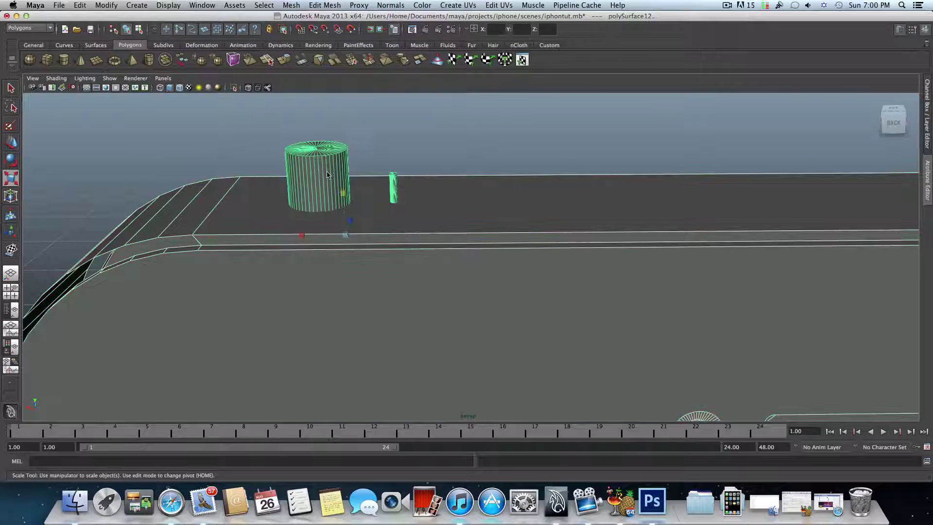
pyautogui.click(293, 6)
pyautogui.moveTo(313, 47)
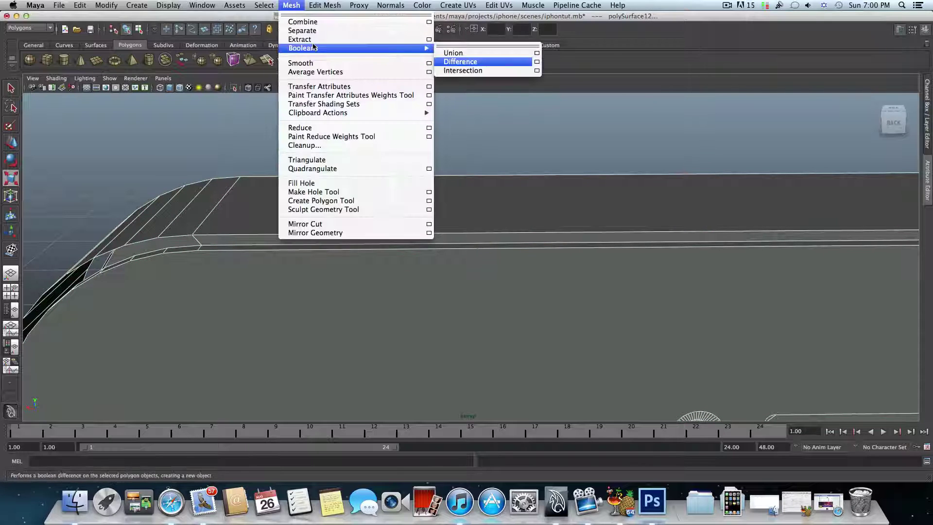
pyautogui.click(455, 62)
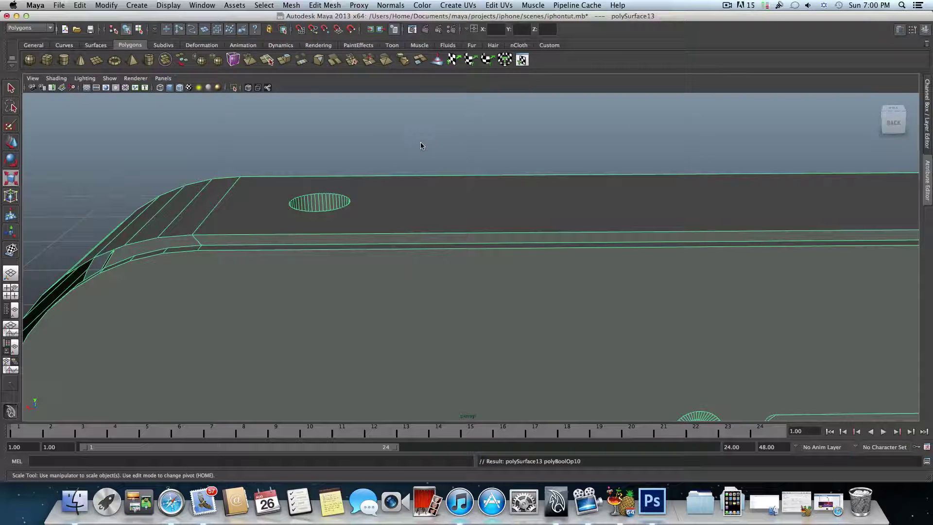
# - Undo the boolean and selection changes, then reduce the slim cylinder's vertical scale
pyautogui.hotkey('ctrl', 'z')
pyautogui.keyDown('alt'); pyautogui.moveTo(414, 142); pyautogui.dragTo(417, 126); pyautogui.keyUp('alt')
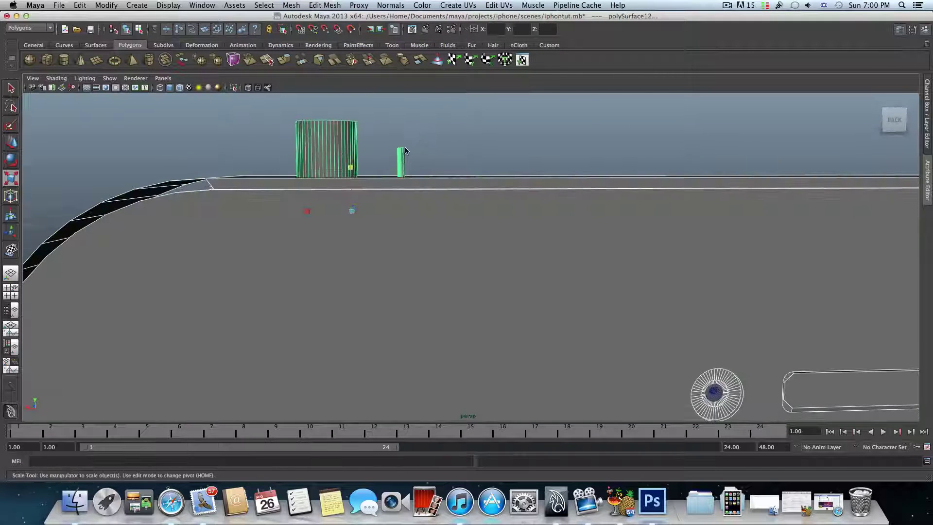
pyautogui.hotkey('ctrl', 'z')
pyautogui.hotkey('ctrl', 'z')
pyautogui.hotkey('ctrl', 'z')
pyautogui.hotkey('ctrl', 'z')
pyautogui.hotkey('ctrl', 'z')
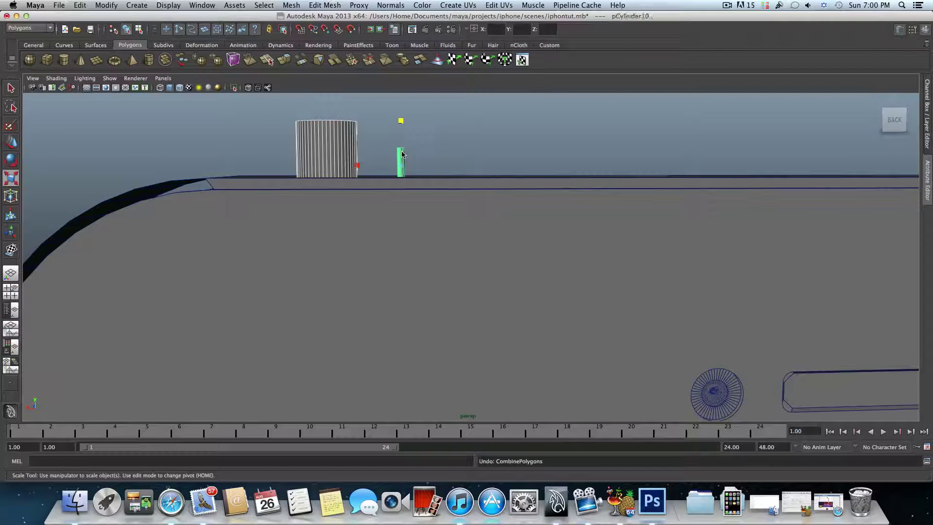
pyautogui.hotkey('ctrl', 'z')
pyautogui.hotkey('ctrl', 'z')
pyautogui.hotkey('ctrl', 'z')
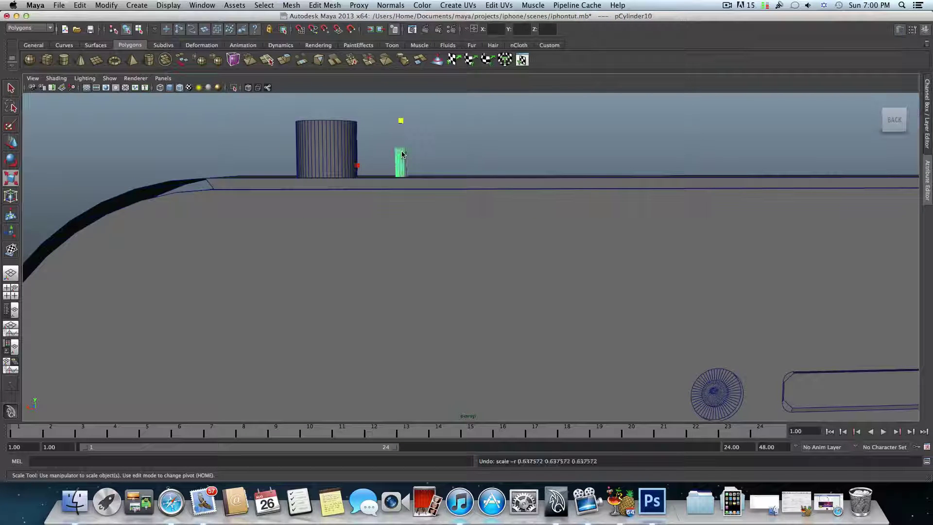
pyautogui.moveTo(402, 154); pyautogui.dragTo(382, 154, button='middle')
pyautogui.click(401, 122)
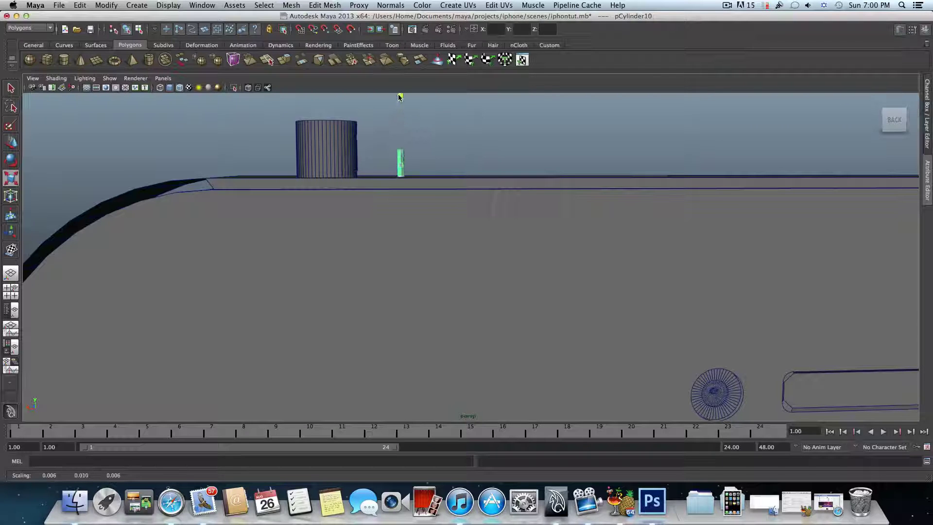
# - Cut the larger cylinder out of the phone body with Booleans > Difference
pyautogui.click(340, 155)
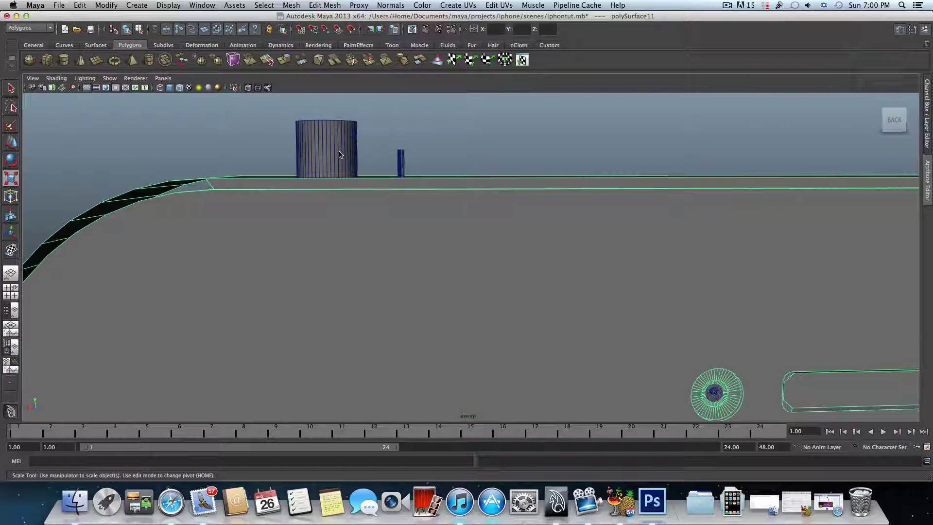
pyautogui.keyDown('shift'); pyautogui.click(340, 155); pyautogui.keyUp('shift')
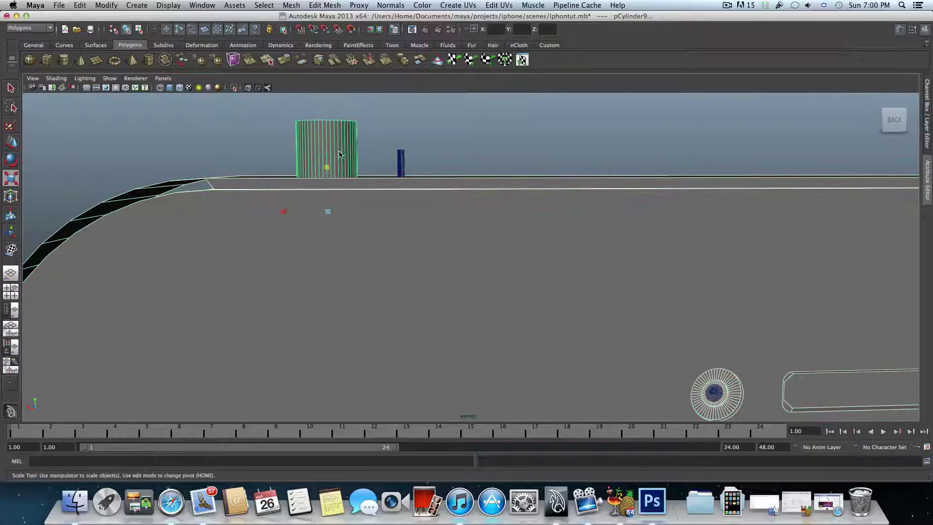
pyautogui.click(291, 5)
pyautogui.moveTo(430, 49)
pyautogui.click(460, 62)
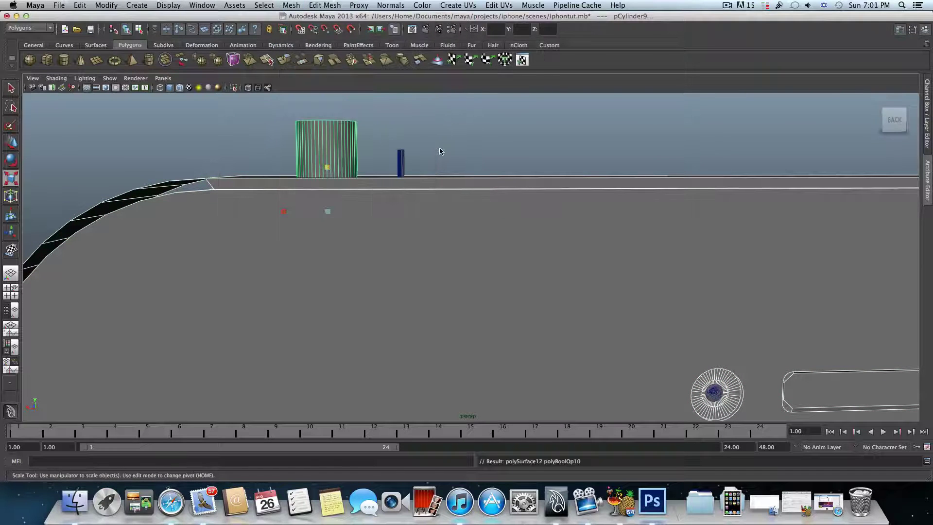
# - Try subtracting the slim cylinder from the body, undoing the result that emptied the scene
pyautogui.click(404, 163)
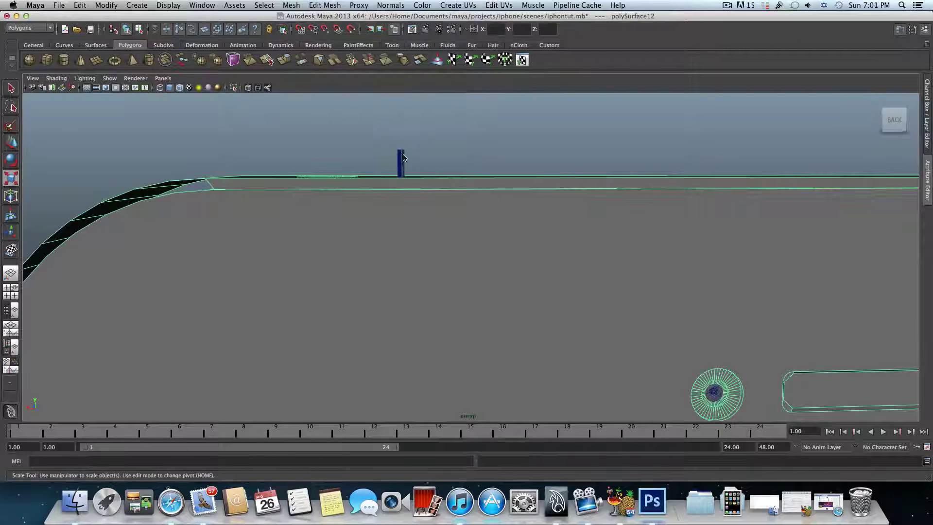
pyautogui.click(292, 5)
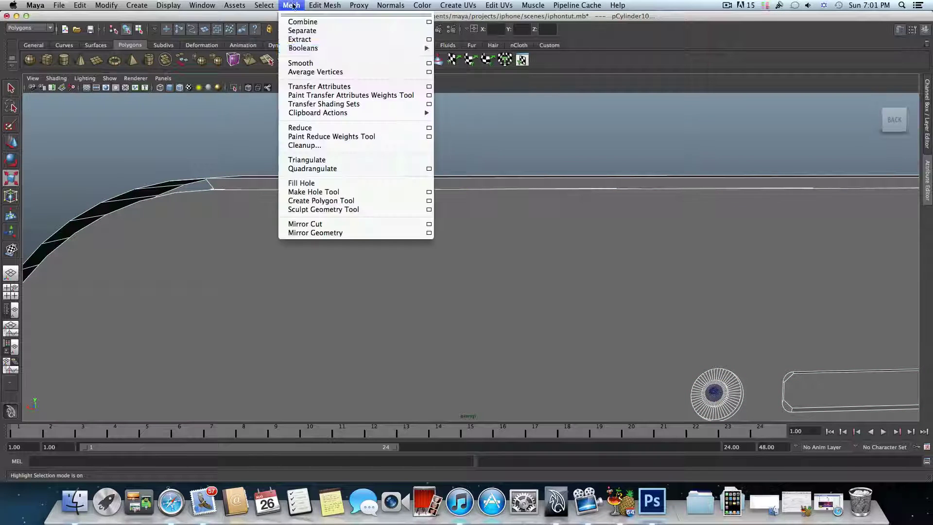
pyautogui.moveTo(313, 49)
pyautogui.click(445, 61)
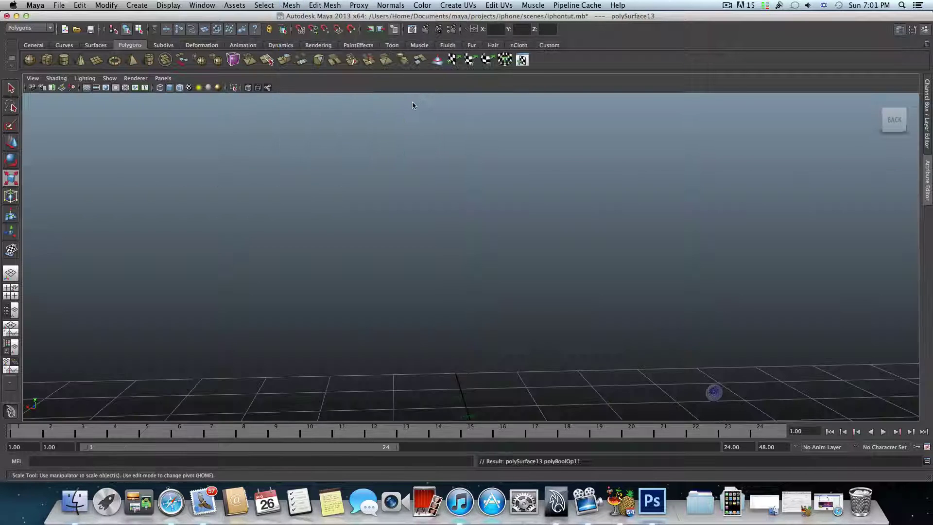
pyautogui.press('z')
pyautogui.keyDown('alt'); pyautogui.moveTo(395, 188); pyautogui.dragTo(264, 158); pyautogui.keyUp('alt')
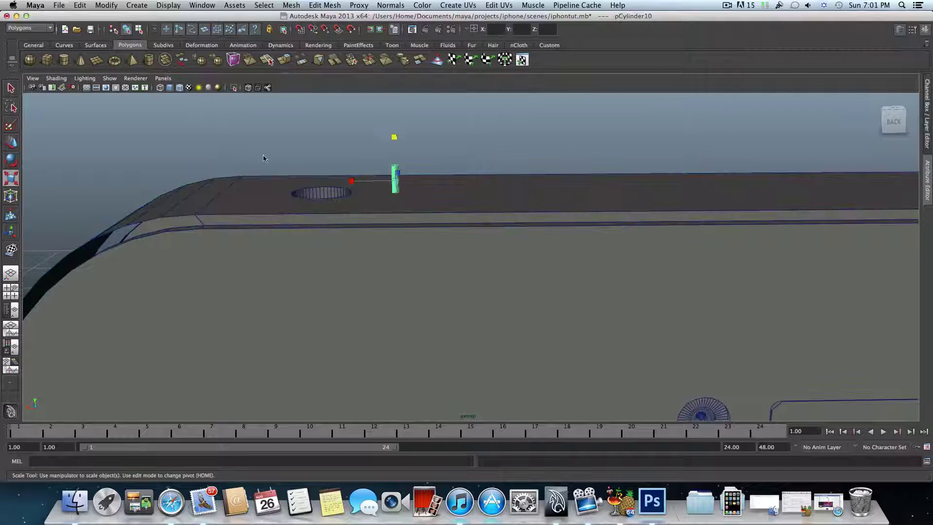
# - Lower the slim cylinder into the top edge and retry the Difference on the body
pyautogui.click(11, 141)
pyautogui.moveTo(395, 148); pyautogui.dragTo(391, 165)
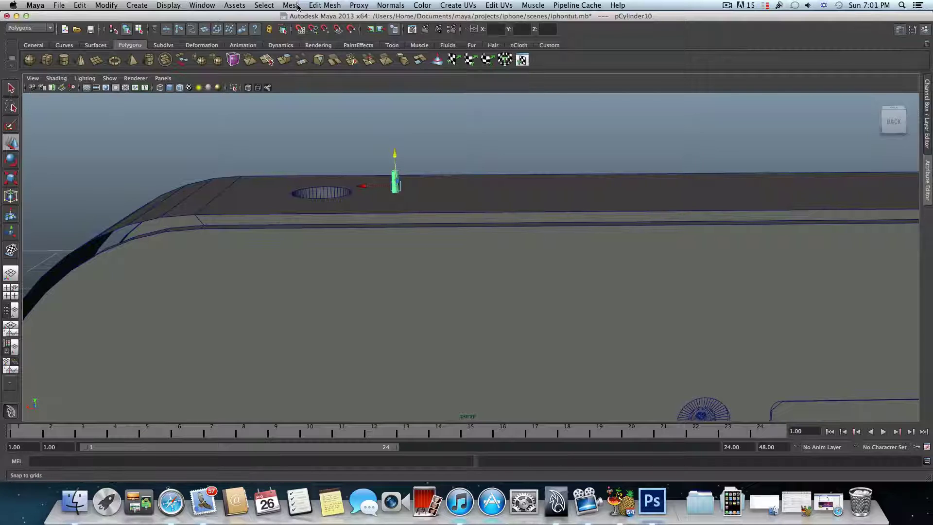
pyautogui.click(347, 247)
pyautogui.click(294, 6)
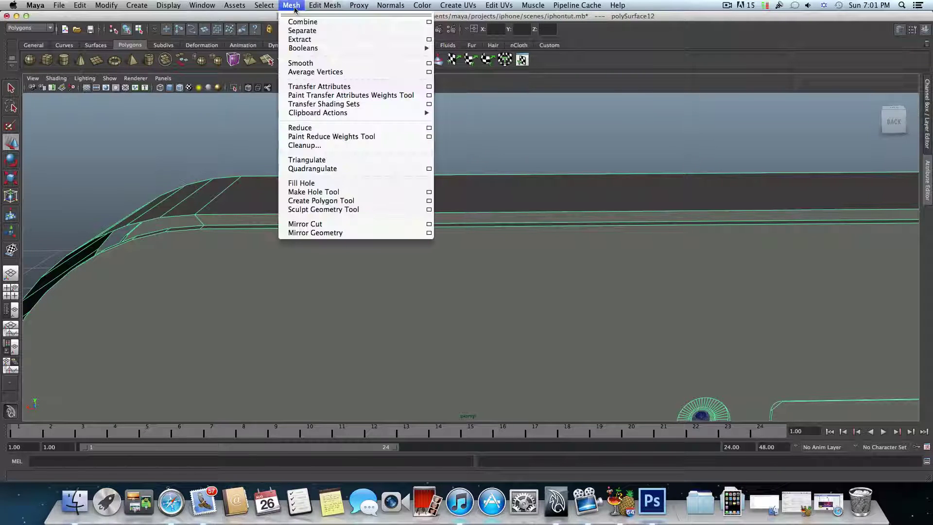
pyautogui.moveTo(330, 48)
pyautogui.click(459, 61)
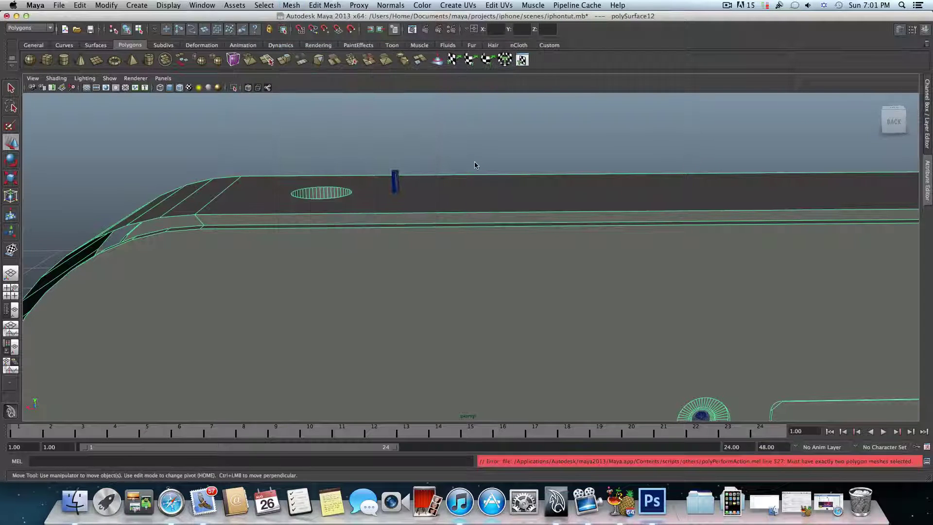
# - Run Difference again with the slim cylinder, undo the empty result, and reselect the body
pyautogui.click(395, 181)
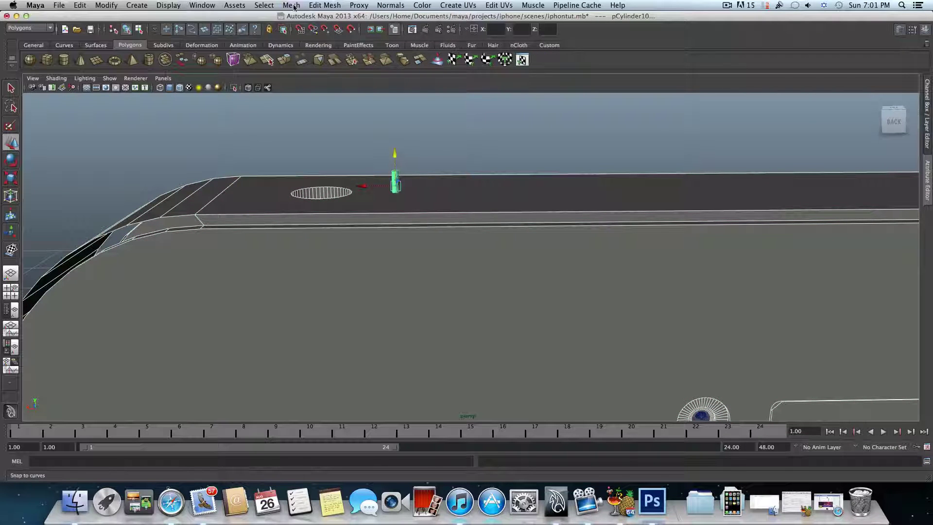
pyautogui.click(325, 6)
pyautogui.moveTo(291, 6)
pyautogui.moveTo(331, 48)
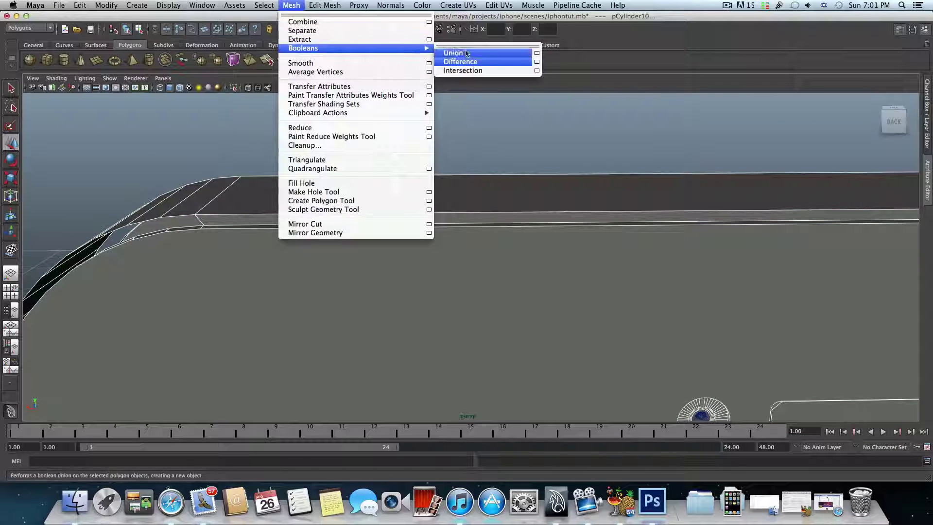
pyautogui.click(461, 62)
pyautogui.press('super+z')
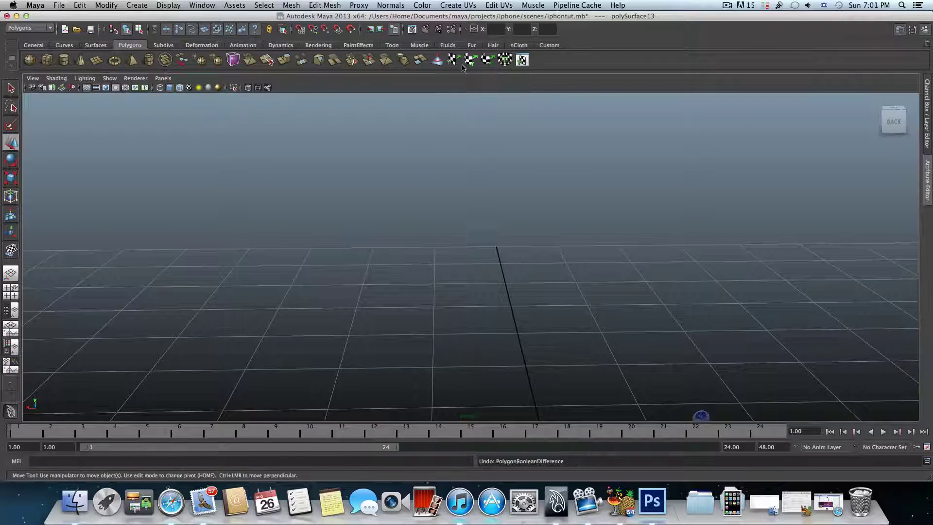
pyautogui.scroll(-5, 454, 202)
pyautogui.click(453, 203)
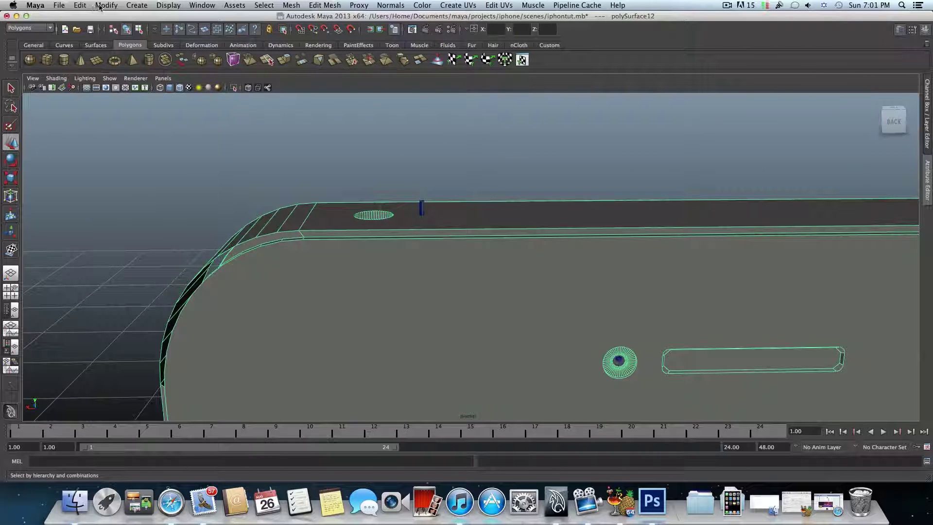
# - Delete the phone body's history via Edit > Delete by Type > History
pyautogui.click(98, 6)
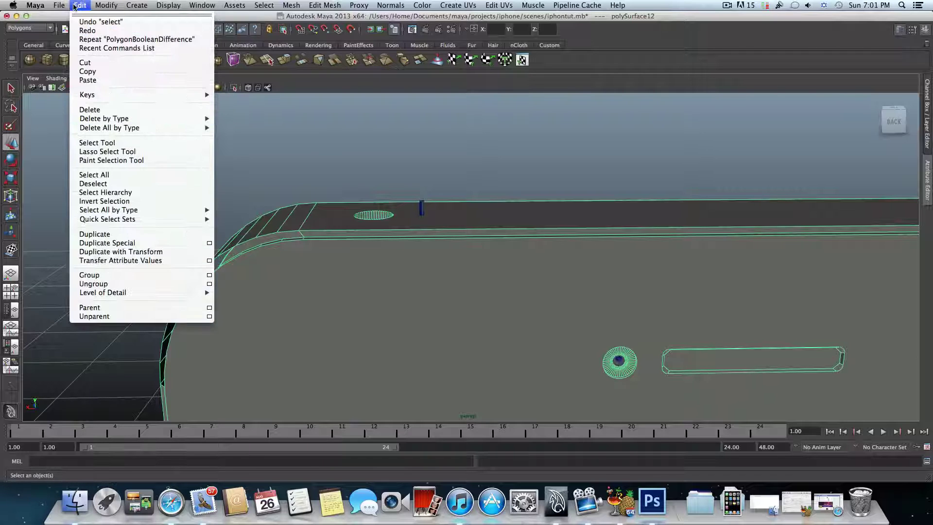
pyautogui.moveTo(58, 6)
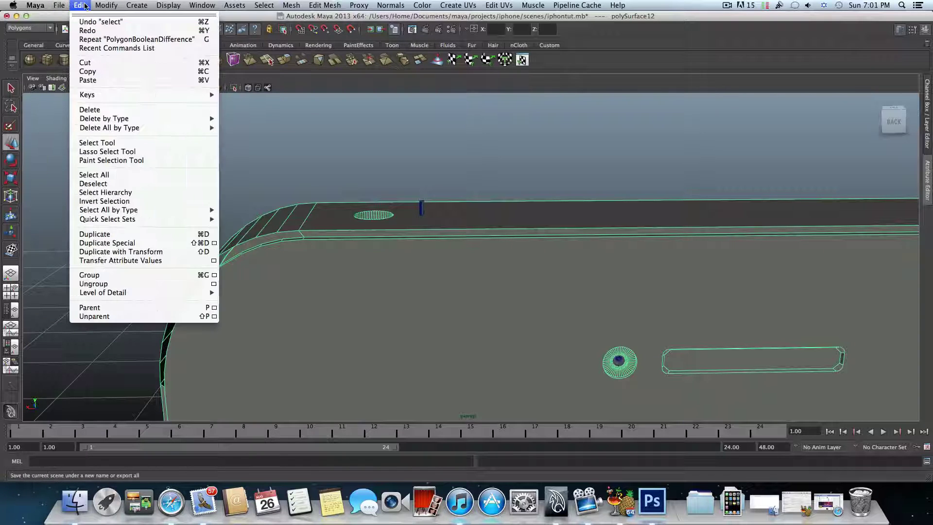
pyautogui.moveTo(95, 119)
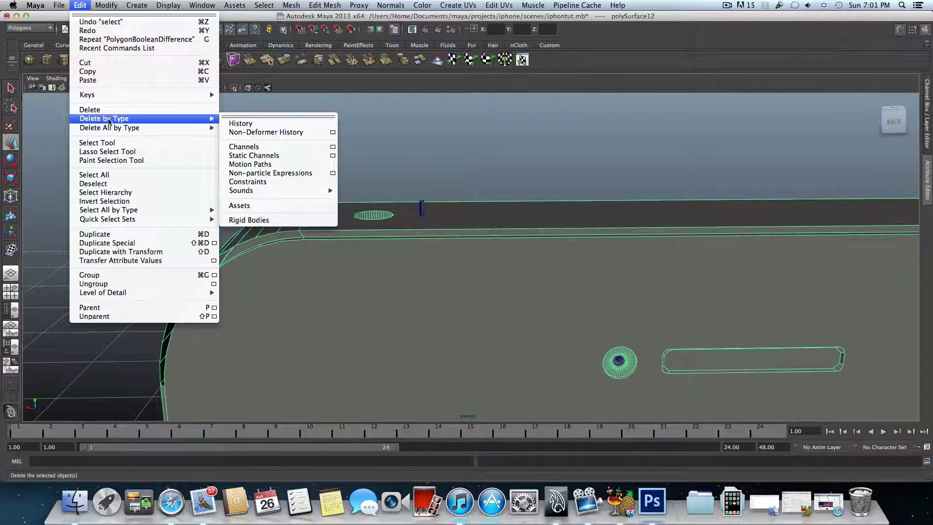
pyautogui.click(243, 123)
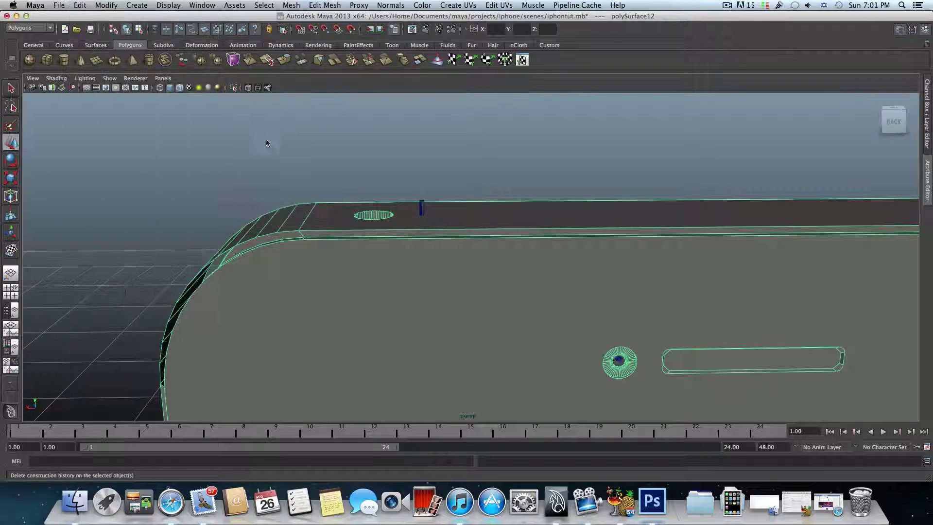
# - Select the body and slim cylinder, run Booleans > Difference, and undo the empty result
pyautogui.click(421, 204)
pyautogui.click(421, 246)
pyautogui.keyDown('shift'); pyautogui.click(420, 209); pyautogui.keyUp('shift')
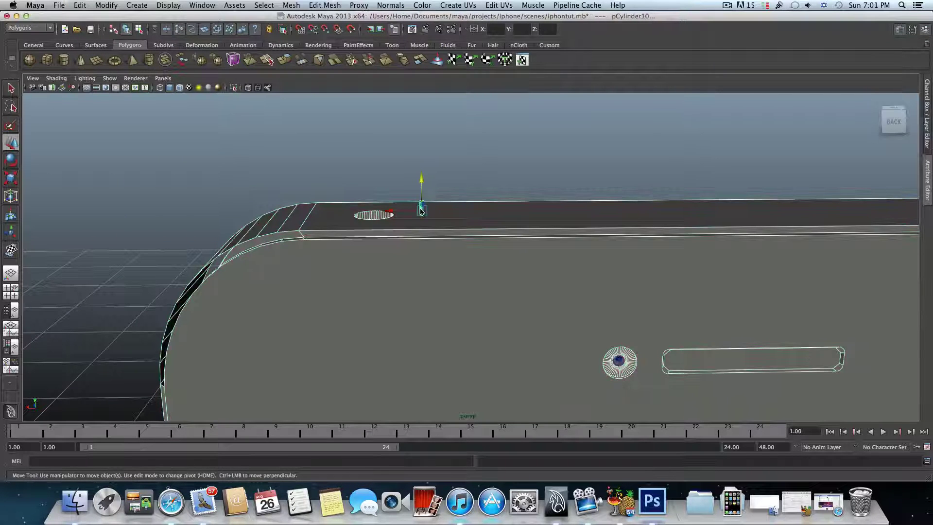
pyautogui.keyDown('alt'); pyautogui.moveTo(410, 236); pyautogui.dragTo(410, 229); pyautogui.keyUp('alt')
pyautogui.keyDown('alt'); pyautogui.moveTo(410, 229); pyautogui.dragTo(503, 260, button='right'); pyautogui.keyUp('alt')
pyautogui.keyDown('alt'); pyautogui.moveTo(433, 224); pyautogui.dragTo(433, 233); pyautogui.keyUp('alt')
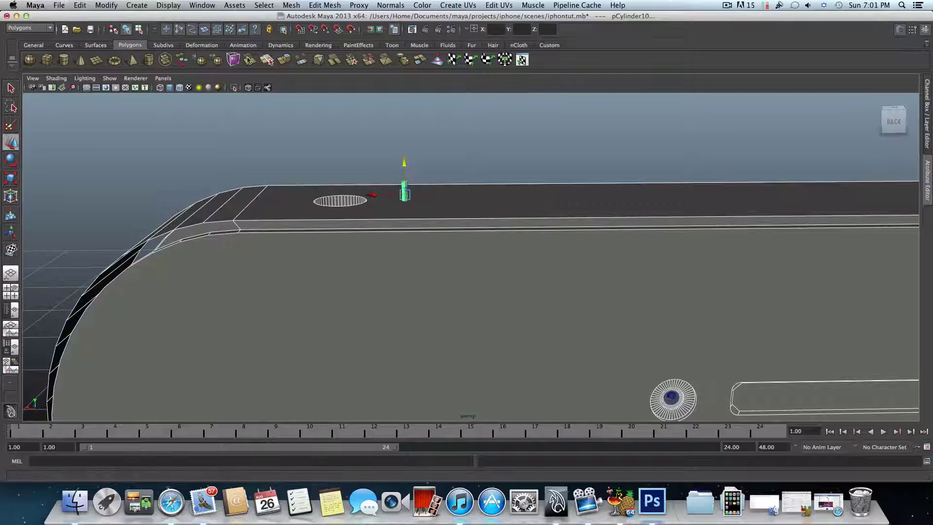
pyautogui.click(291, 6)
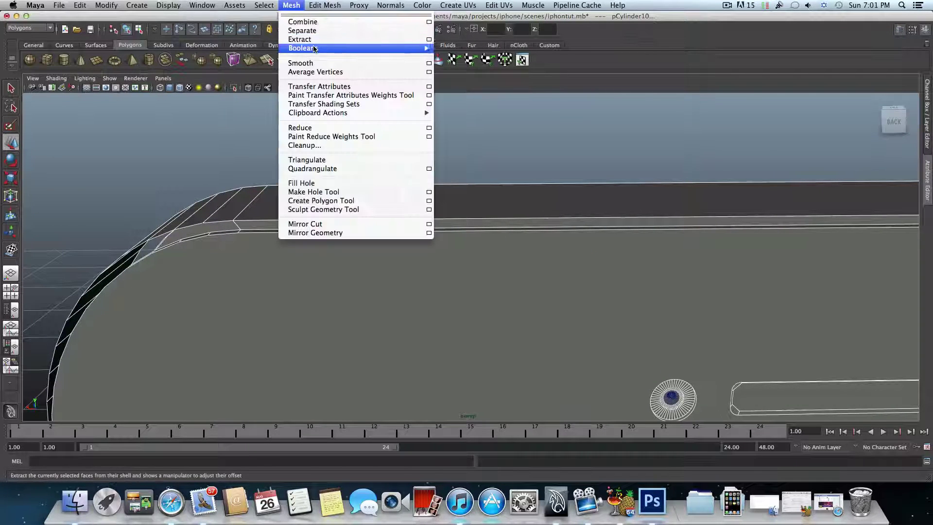
pyautogui.moveTo(316, 48)
pyautogui.click(454, 61)
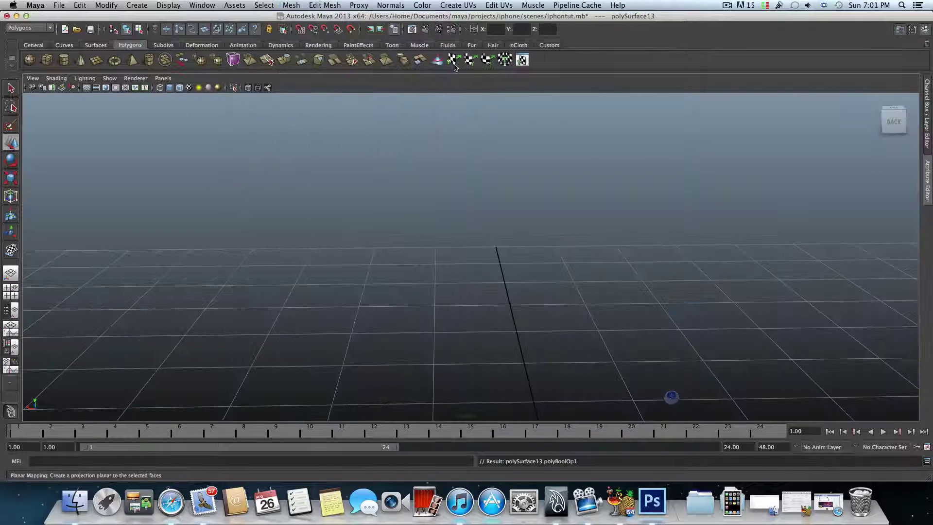
pyautogui.hotkey('ctrl', 'z')
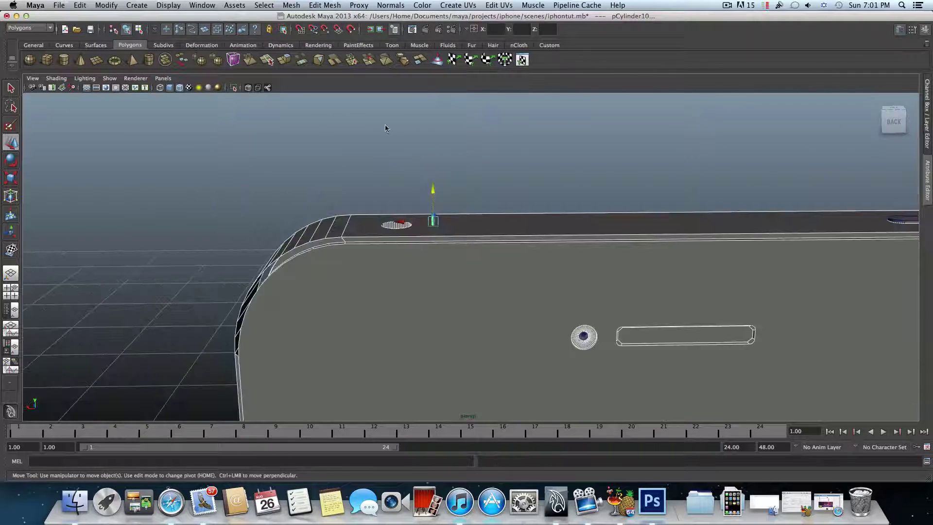
# - Reframe the view on the phone's upper corner, undoing an accidental move of the phone
pyautogui.keyDown('alt'); pyautogui.moveTo(385, 128); pyautogui.dragTo(423, 142); pyautogui.keyUp('alt')
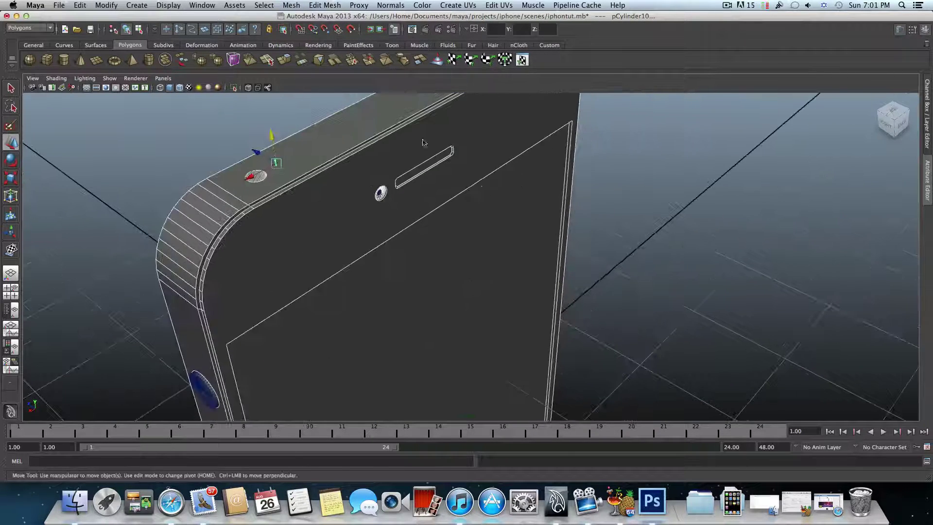
pyautogui.keyDown('alt'); pyautogui.moveTo(423, 141); pyautogui.dragTo(308, 125, button='right'); pyautogui.keyUp('alt')
pyautogui.keyDown('alt'); pyautogui.moveTo(308, 125); pyautogui.dragTo(239, 75, button='middle'); pyautogui.keyUp('alt')
pyautogui.keyDown('alt'); pyautogui.moveTo(384, 157); pyautogui.dragTo(248, 120, button='right'); pyautogui.keyUp('alt')
pyautogui.keyDown('alt'); pyautogui.moveTo(249, 120); pyautogui.dragTo(226, 89, button='middle'); pyautogui.keyUp('alt')
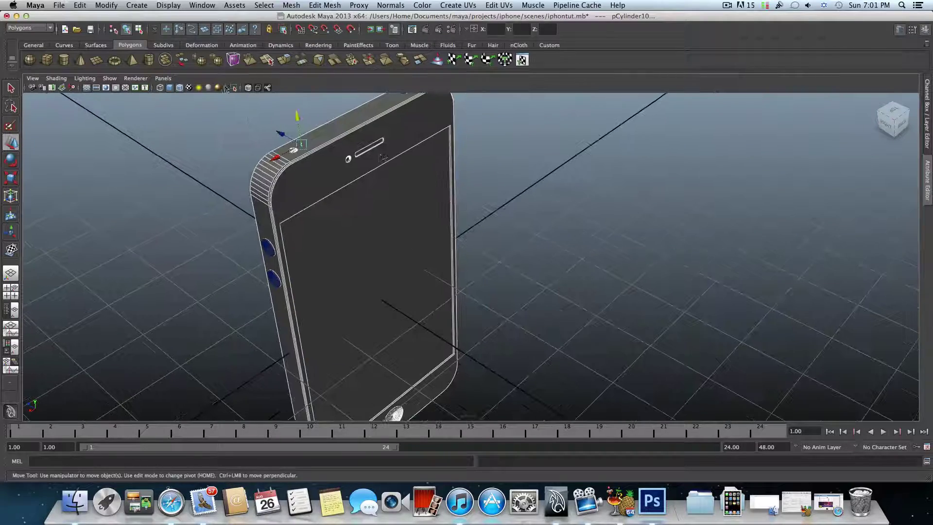
pyautogui.keyDown('alt'); pyautogui.moveTo(383, 157); pyautogui.dragTo(294, 146); pyautogui.keyUp('alt')
pyautogui.moveTo(411, 111)
pyautogui.mouseDown()
pyautogui.moveTo(410, 80)
pyautogui.moveTo(410, 116)
pyautogui.mouseUp()
pyautogui.press('super+z')
# - Select the slim cylinder pCylinder10 and raise it slightly along Y
pyautogui.click(390, 118)
pyautogui.click(412, 143)
pyautogui.scroll(5, 408, 117)
pyautogui.keyDown('alt'); pyautogui.moveTo(398, 97); pyautogui.dragTo(406, 188, button='middle'); pyautogui.keyUp('alt')
pyautogui.keyDown('alt'); pyautogui.moveTo(361, 151); pyautogui.dragTo(387, 139, button='right'); pyautogui.keyUp('alt')
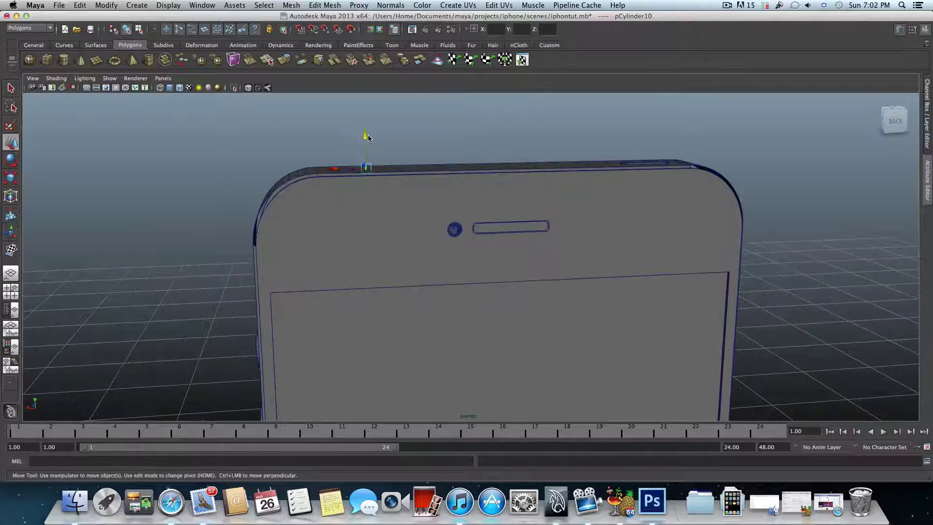
pyautogui.moveTo(368, 138); pyautogui.dragTo(365, 104)
pyautogui.scroll(-4, 439, 219)
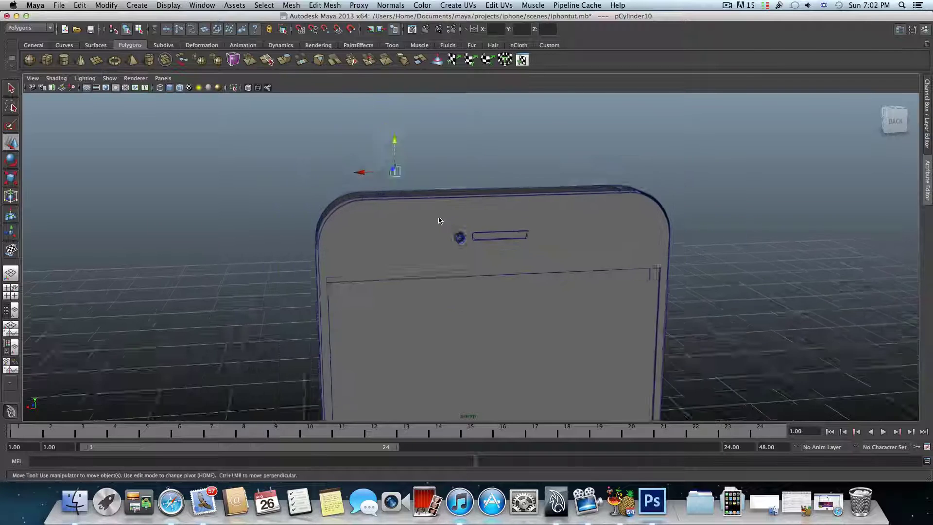
pyautogui.keyDown('alt'); pyautogui.moveTo(439, 219); pyautogui.dragTo(359, 153, button='middle'); pyautogui.keyUp('alt')
pyautogui.scroll(-3, 401, 192)
pyautogui.keyDown('alt'); pyautogui.moveTo(361, 160); pyautogui.dragTo(413, 151); pyautogui.keyUp('alt')
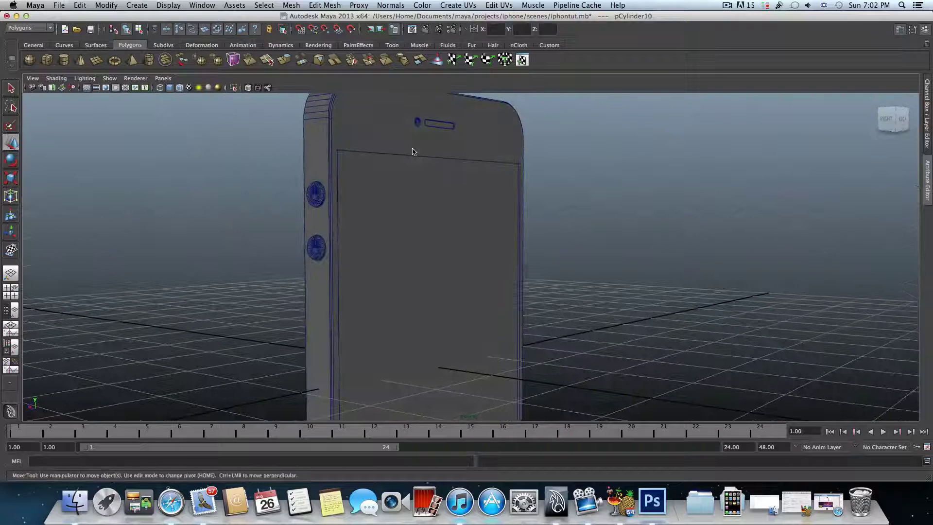